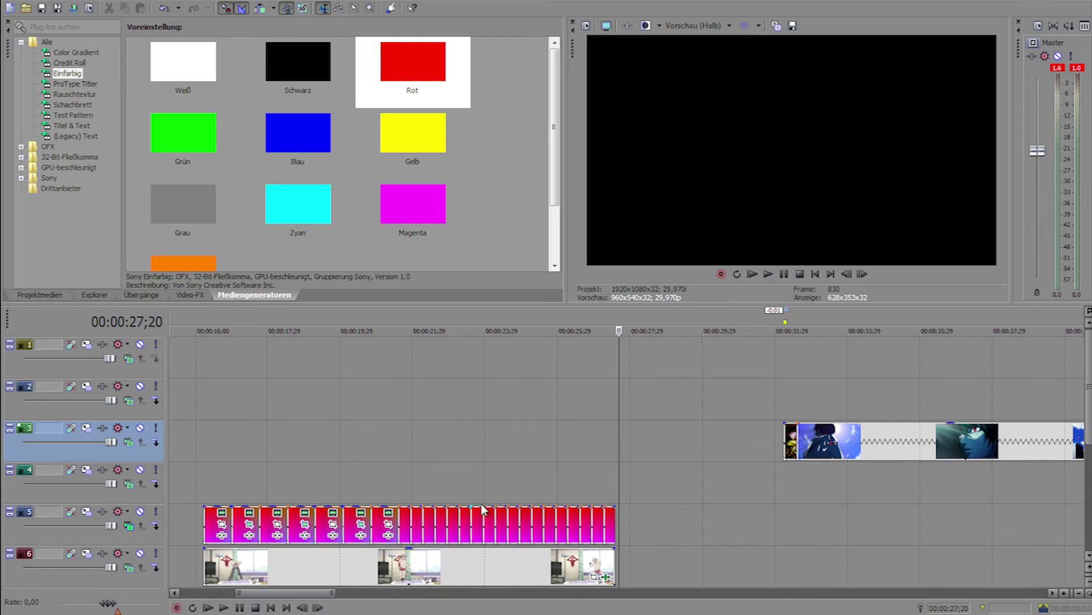
Examine the strip of short alternating colour clips on track 5 above the first video clip
left_click_drag(317, 593, 250, 574)
left_click(263, 490)
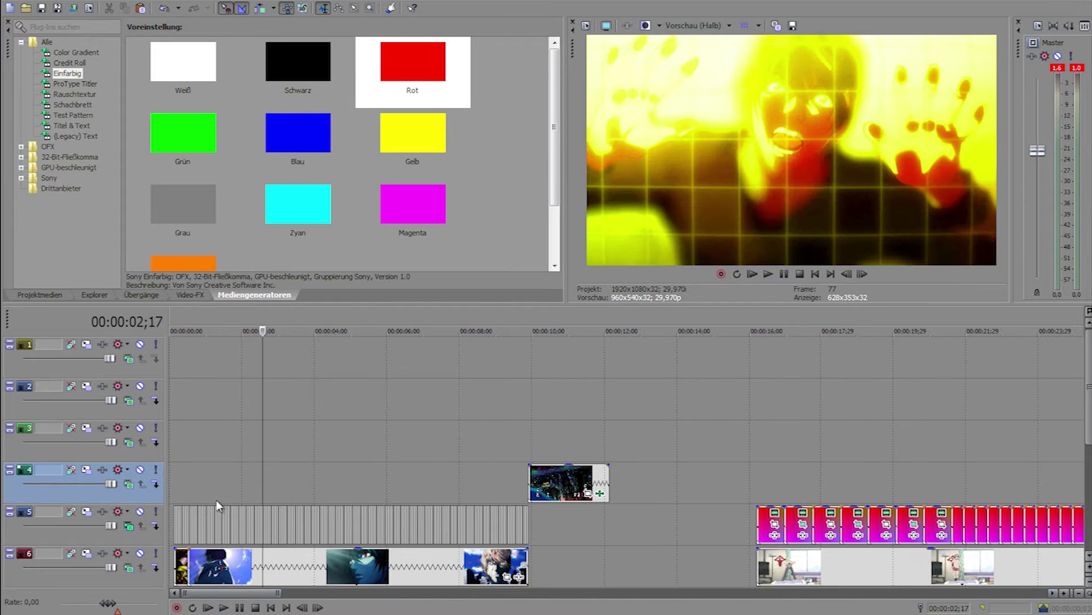
scroll(307, 501, "up", 5)
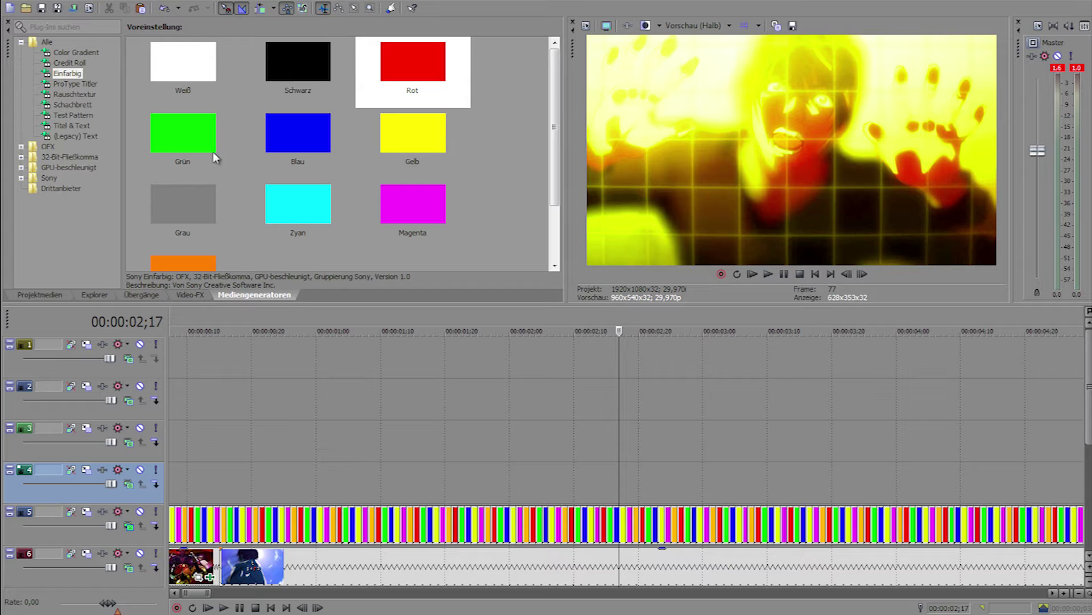
scroll(496, 394, "down", 3)
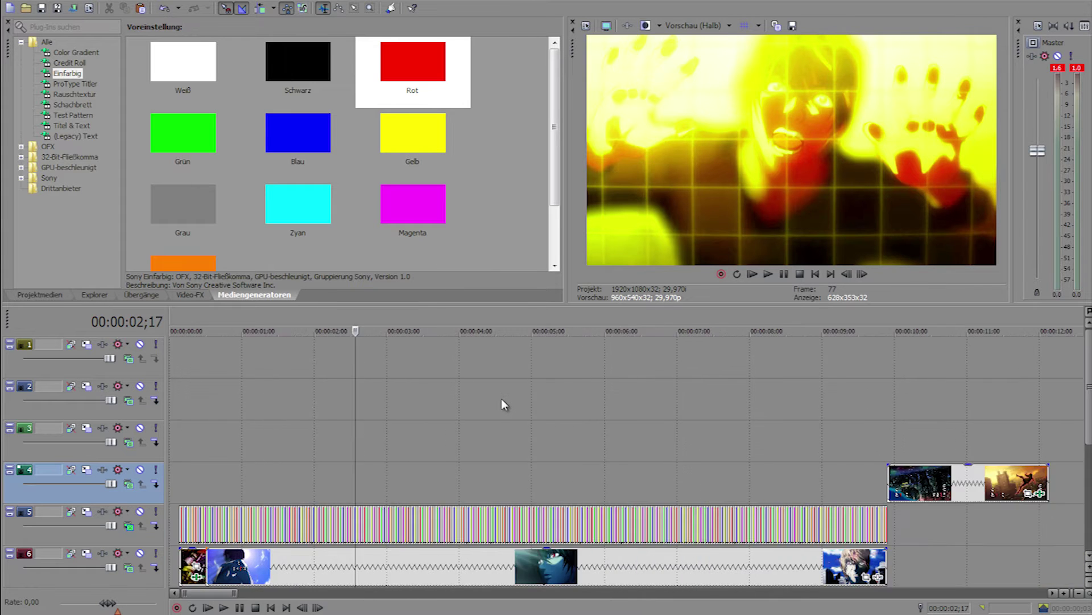
scroll(503, 404, "down", 5)
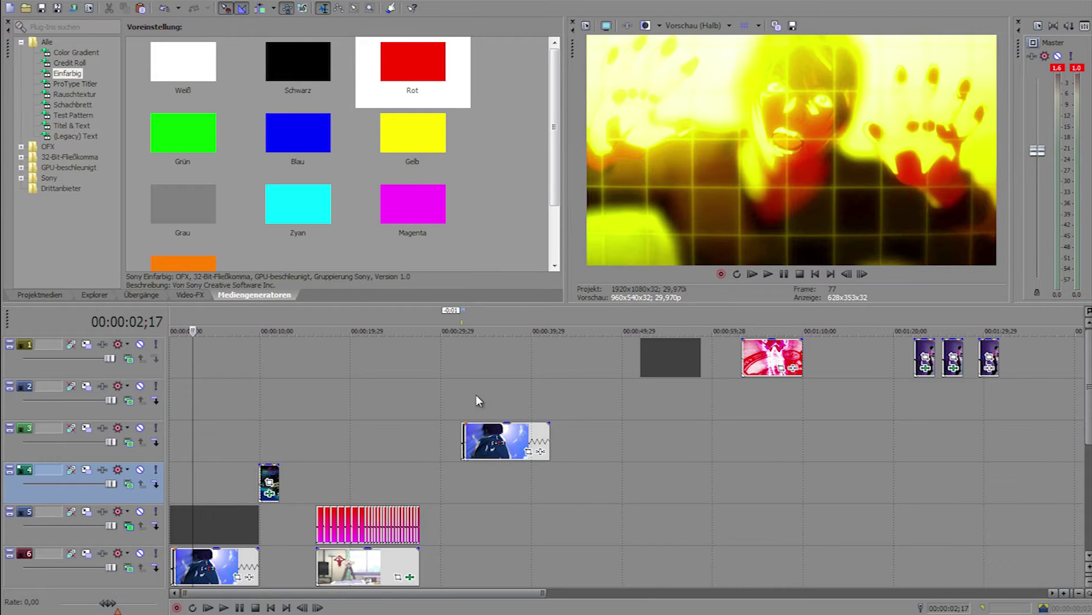
Add a solid red (Rot) generated clip on track 2, aligned with the start of the video clip on track 3
left_click(476, 394)
scroll(476, 394, "up", 1)
left_click_drag(578, 387, 629, 388)
scroll(689, 400, "up", 4)
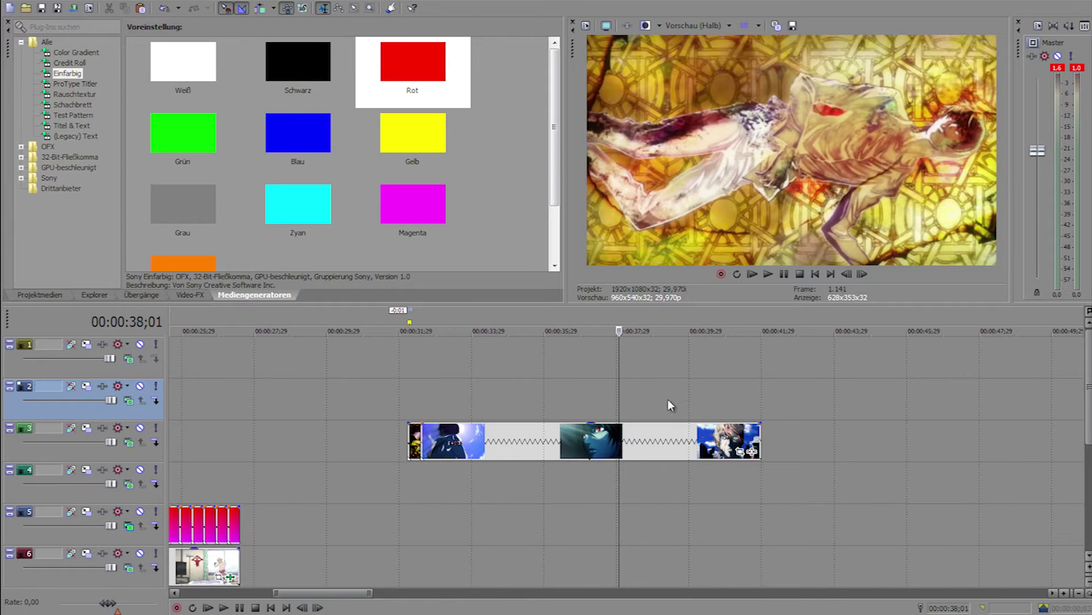
left_click(469, 402)
left_click_drag(422, 79, 418, 398)
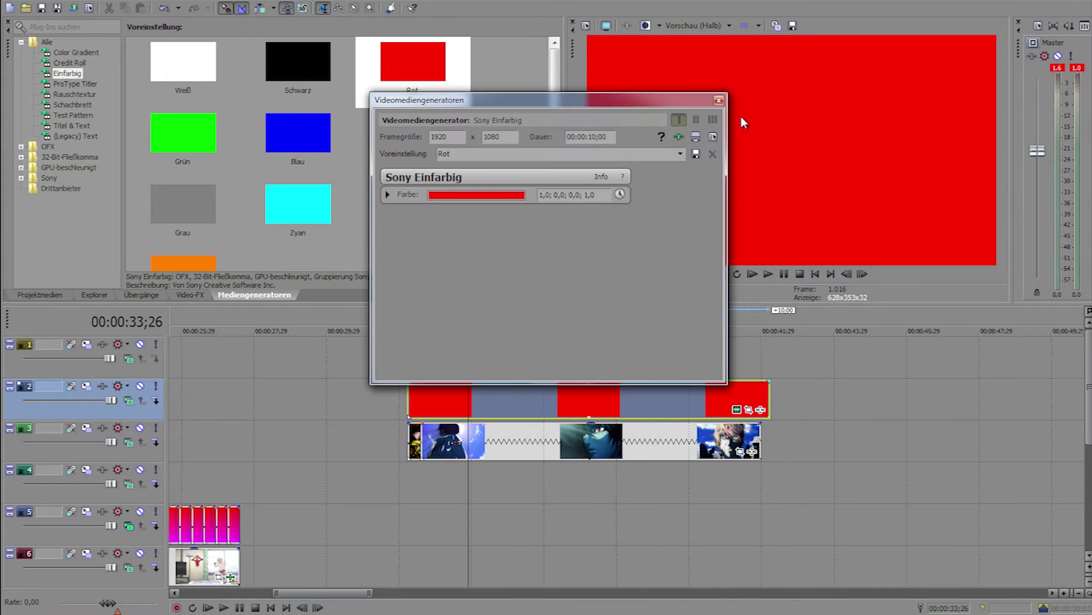
left_click(718, 102)
Trim the end of the red clip on track 2 so that it is two frames long
scroll(968, 393, "up", 2)
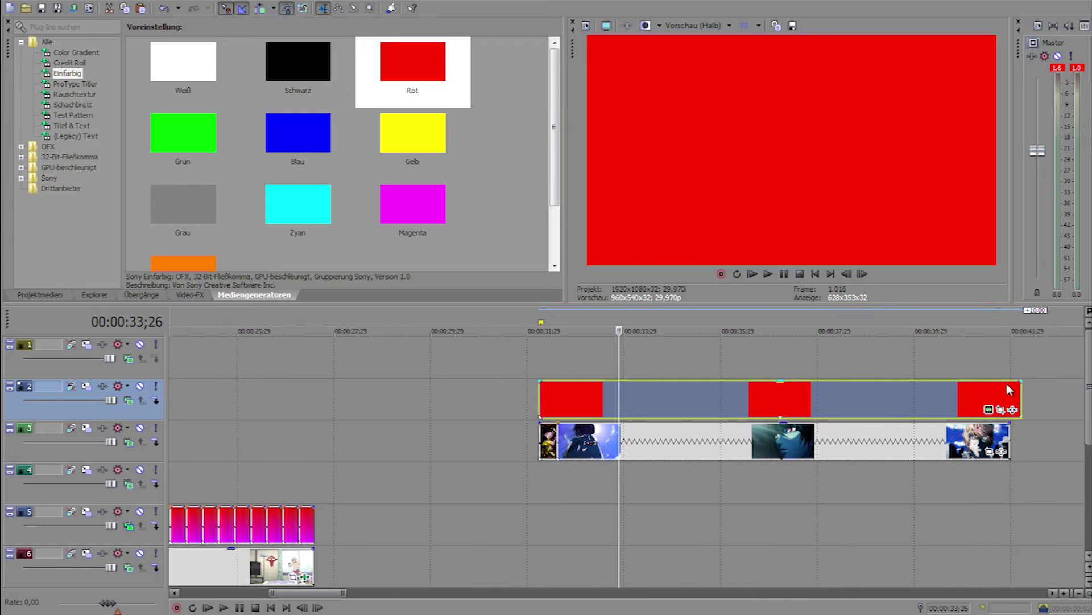
left_click_drag(1018, 388, 555, 389)
scroll(545, 400, "up", 3)
left_click_drag(430, 395, 388, 392)
left_click(388, 365)
scroll(457, 394, "up", 3)
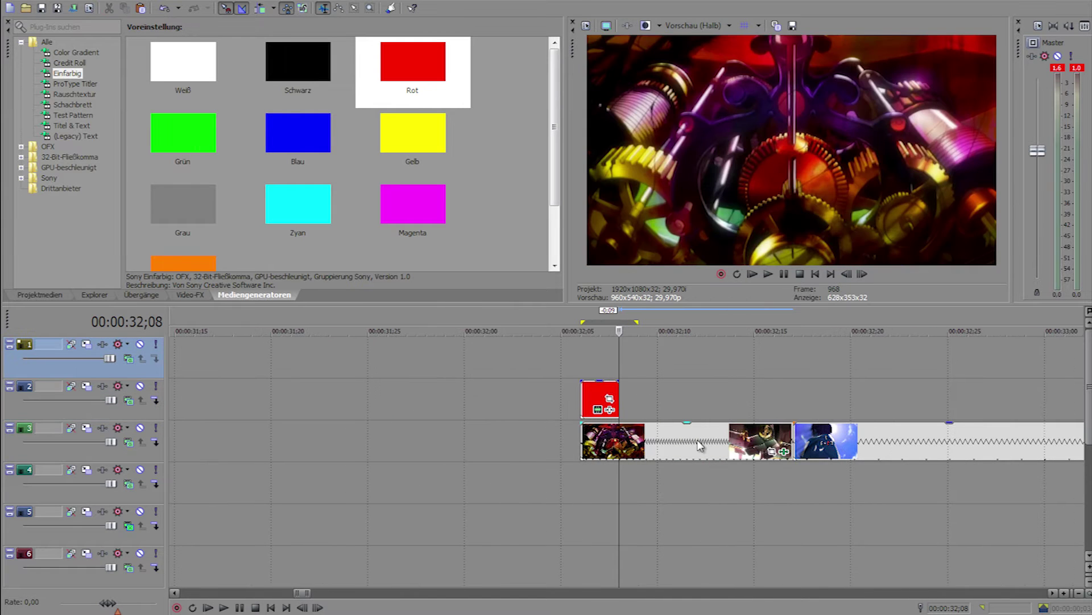
Duplicate the red clip as a new copy of the source media and place it directly behind the original on track 2
left_click(596, 402)
left_click(623, 367)
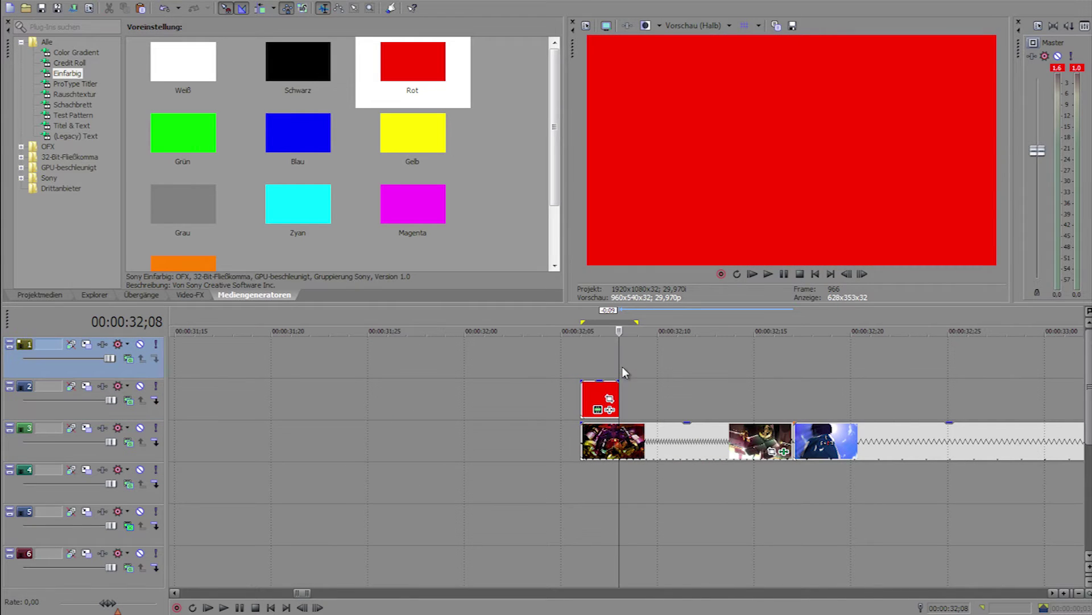
key("ctrl+v")
left_click(639, 254)
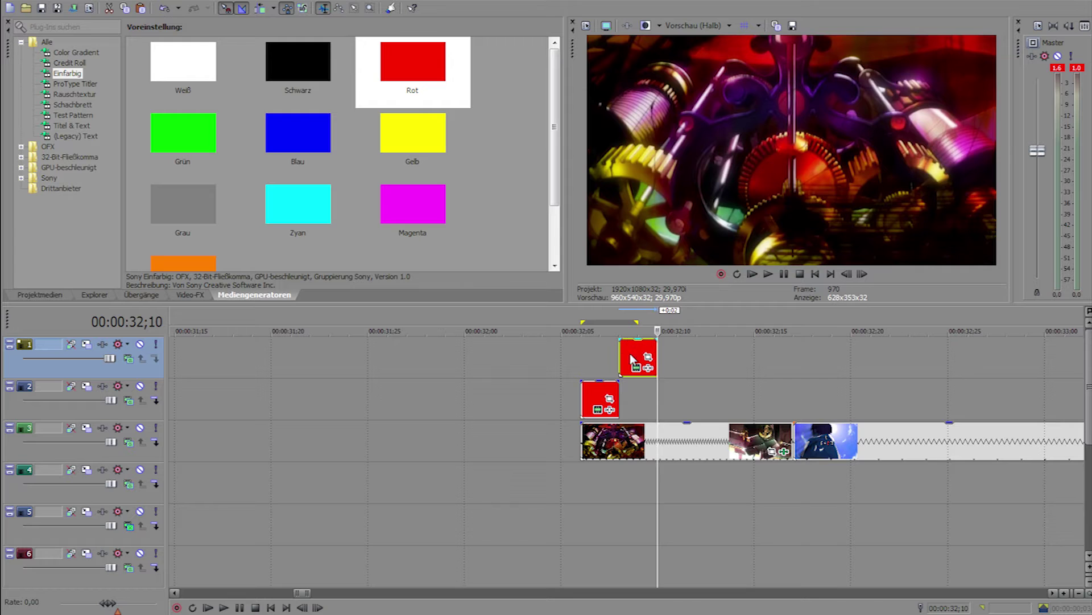
left_click_drag(636, 360, 636, 404)
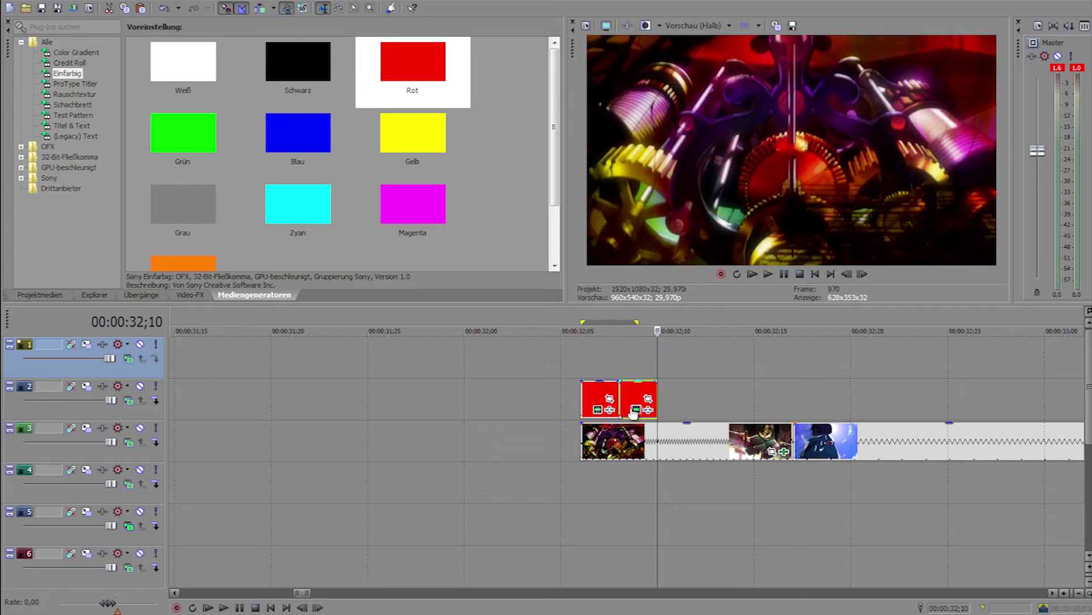
Set the second solid-colour clip's preset to Grün
left_click(635, 410)
left_click(477, 196)
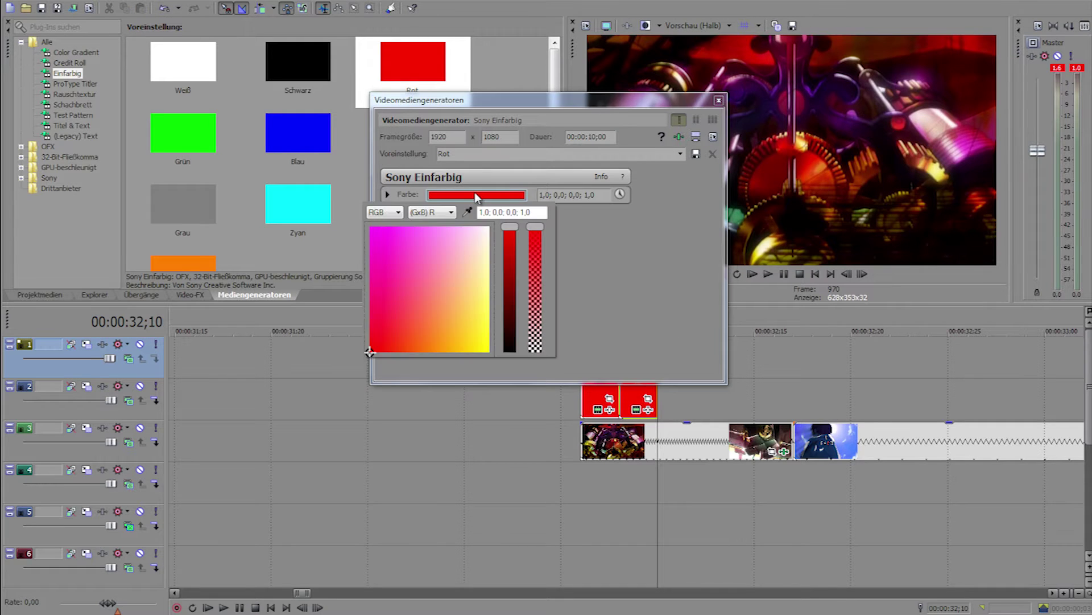
left_click(643, 280)
left_click(682, 154)
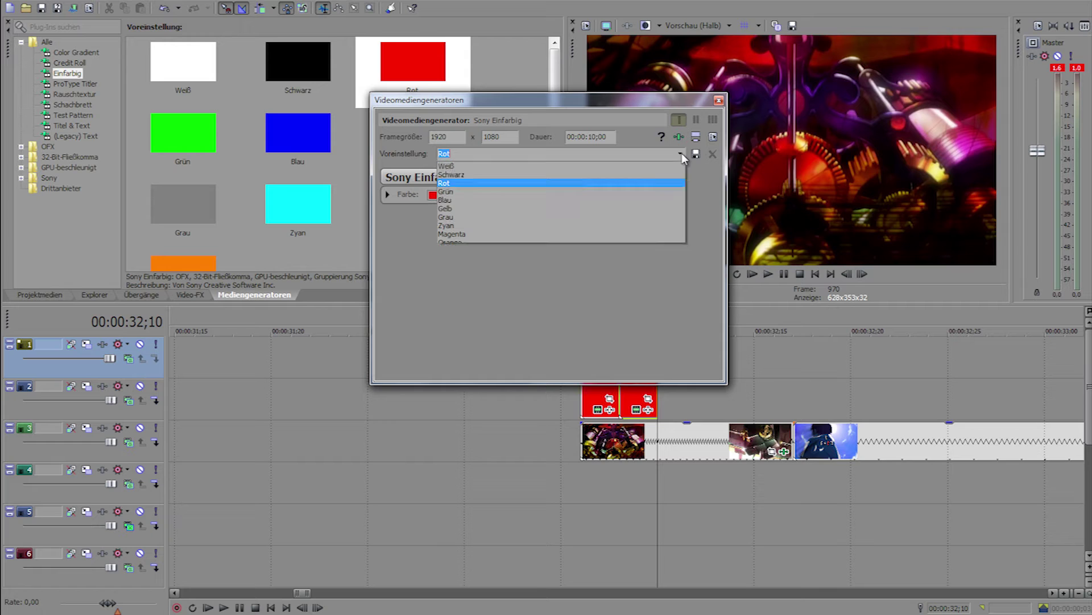
left_click(470, 192)
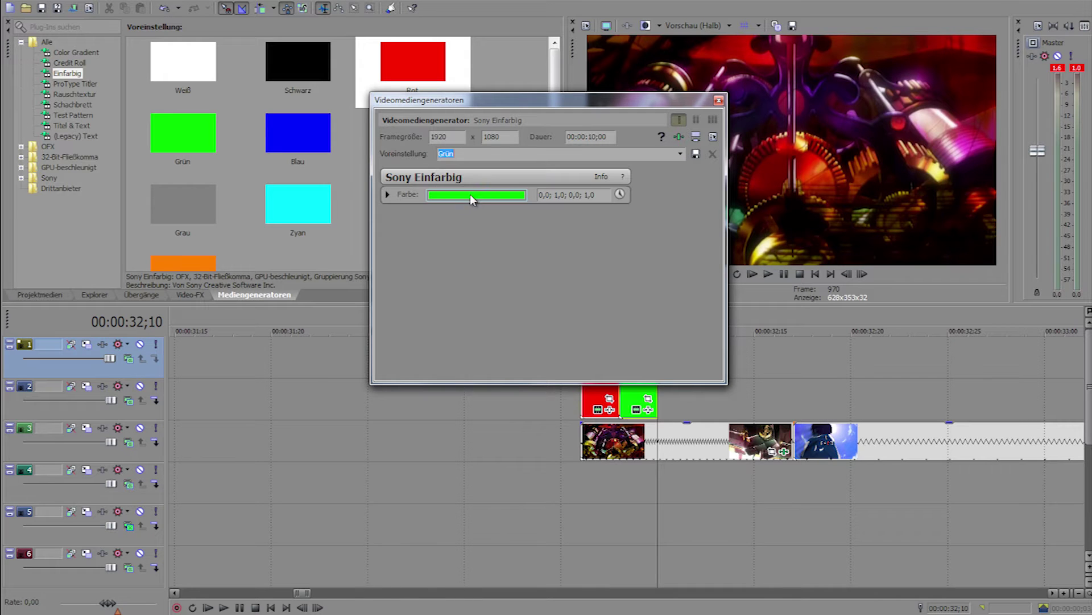
left_click(719, 101)
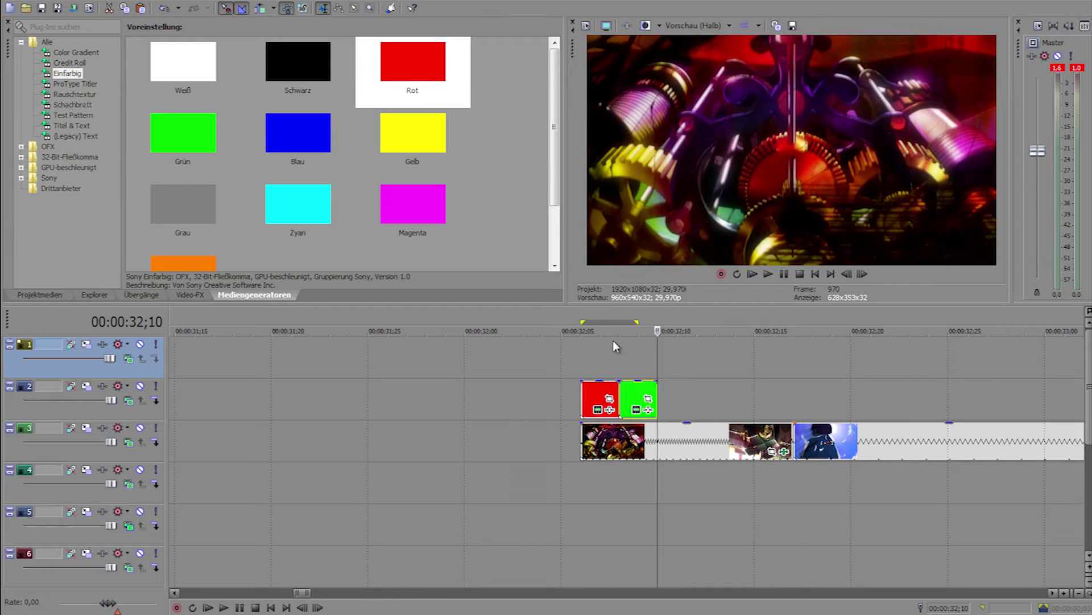
Paste another new copy of the red clip behind the green one on track 2 and set its preset to Blau
key("ctrl+v")
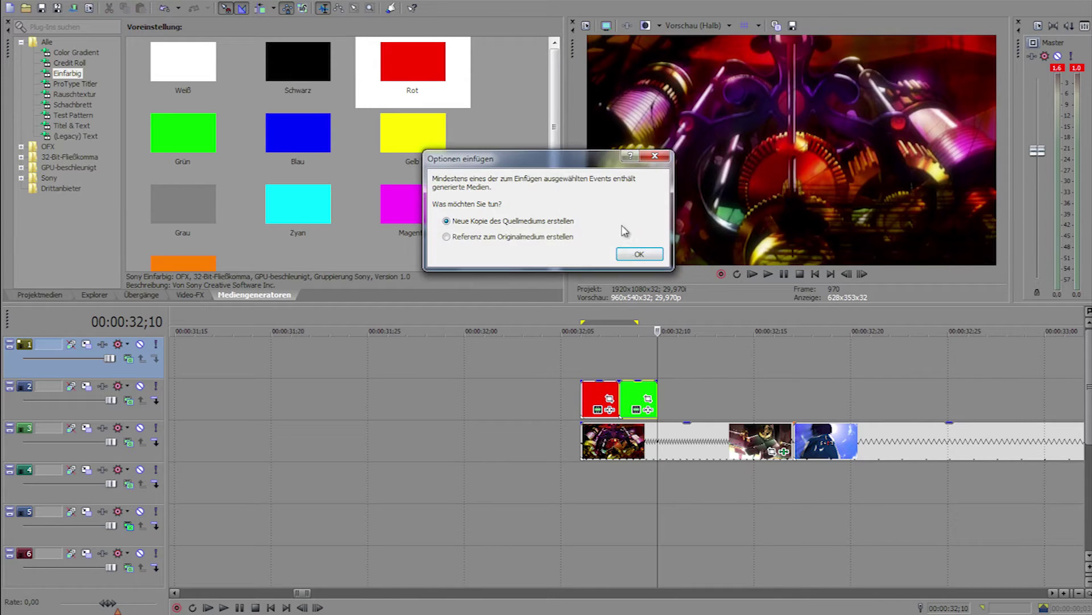
left_click(639, 253)
left_click_drag(672, 341, 675, 410)
left_click(675, 410)
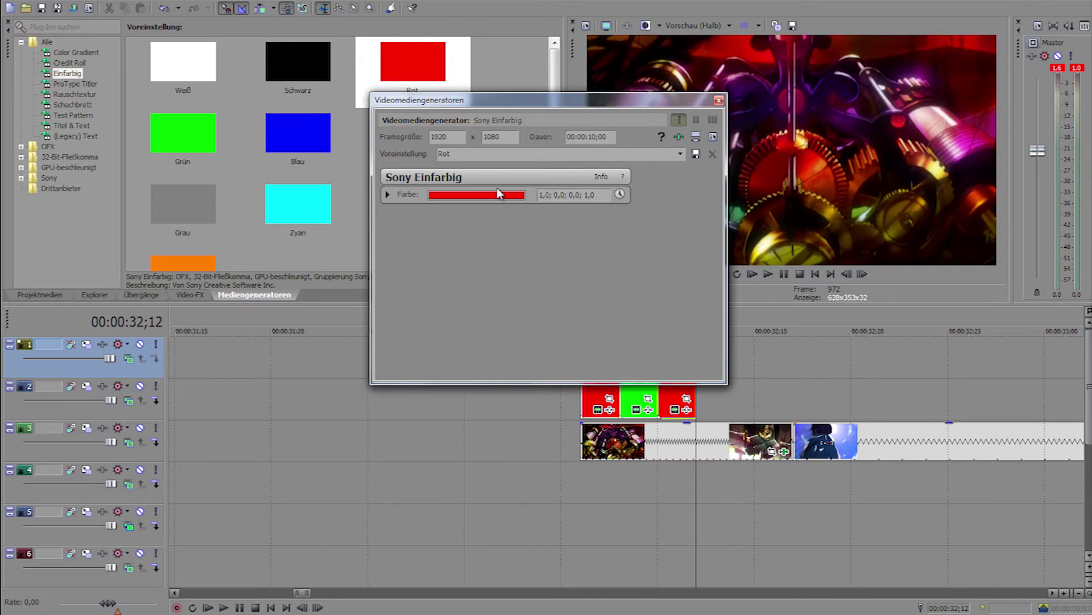
left_click(681, 155)
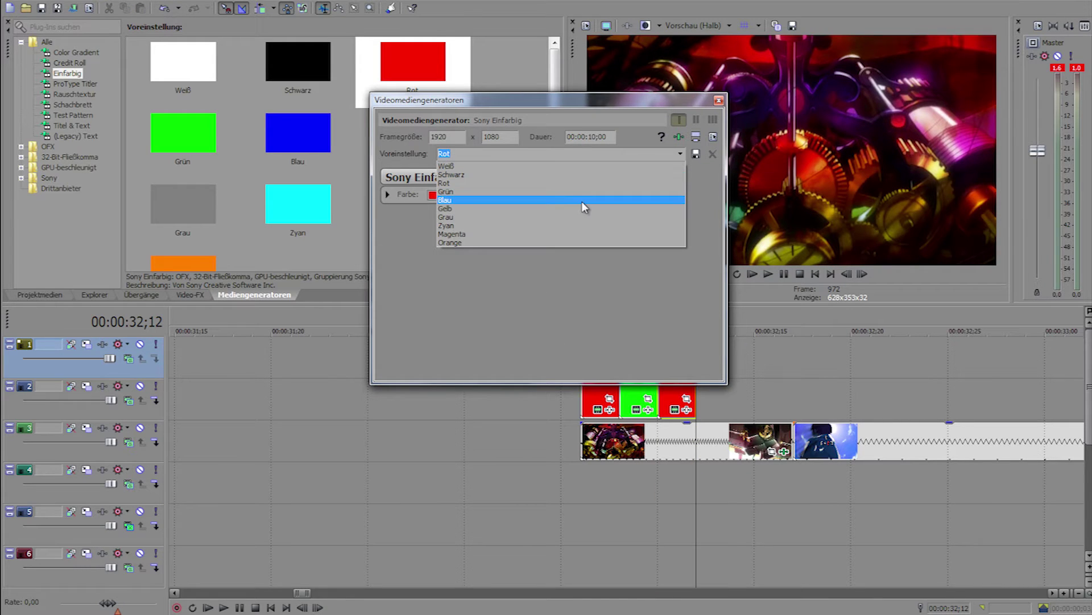
left_click(581, 200)
left_click(719, 100)
Paste a new copy of the red clip behind the blue one on track 2 and set its preset to Magenta
key("ctrl+v")
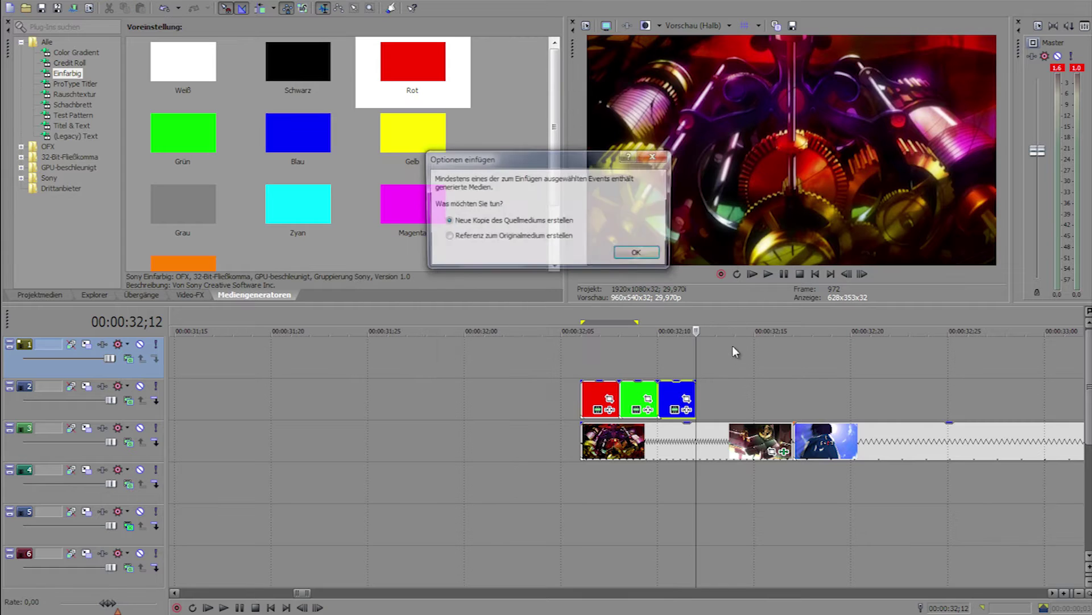
left_click(640, 254)
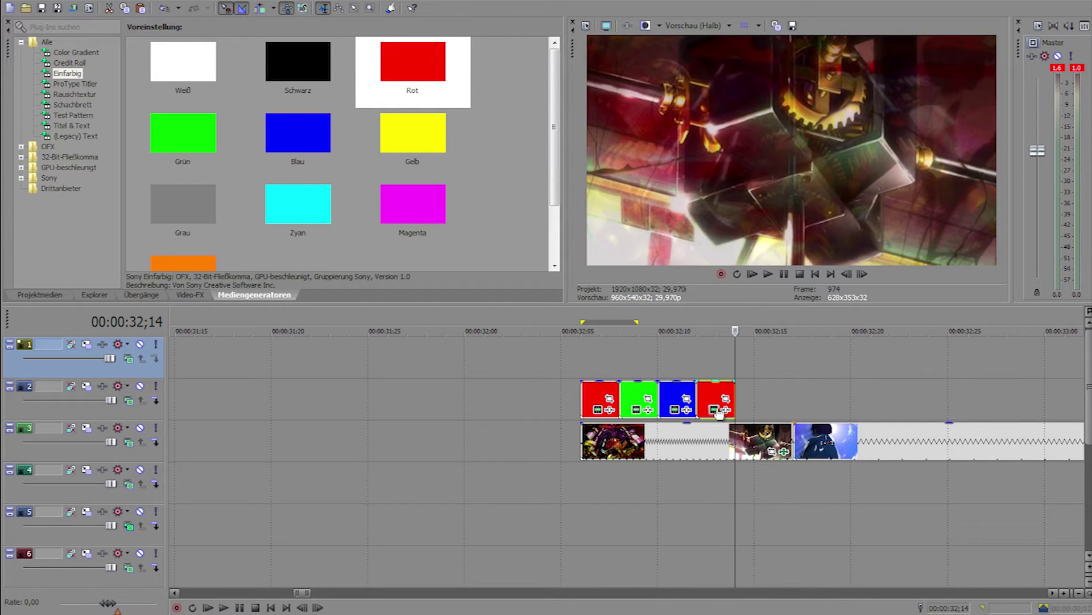
left_click(715, 409)
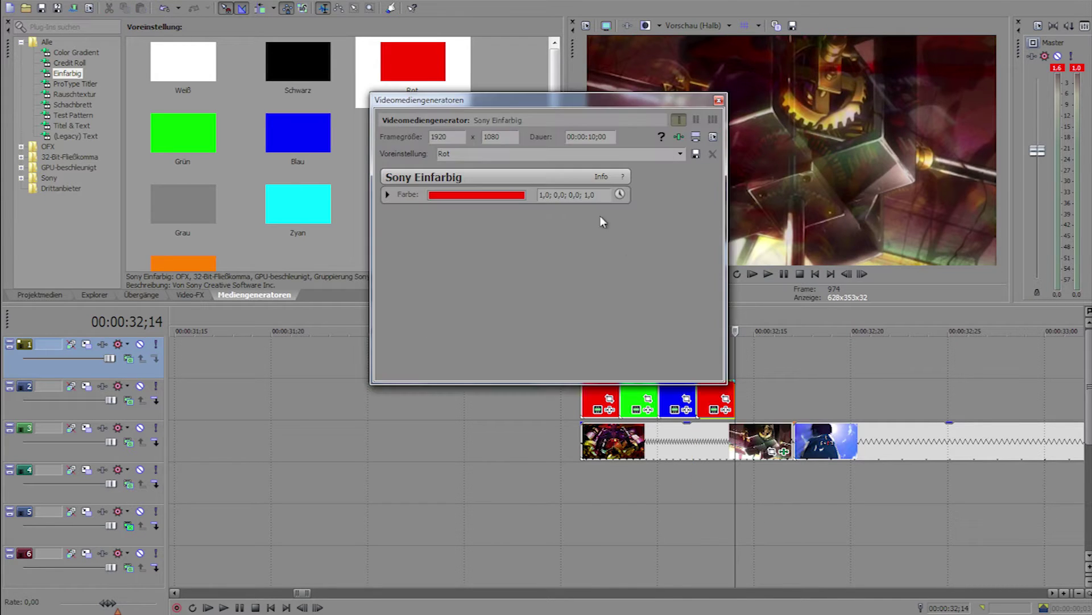
left_click(681, 154)
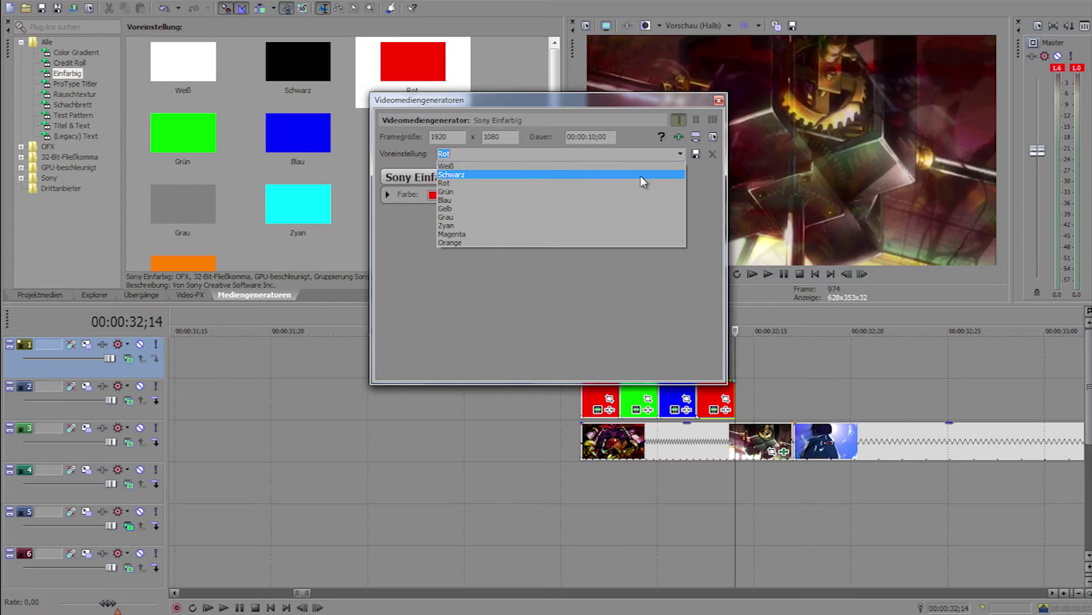
left_click(596, 224)
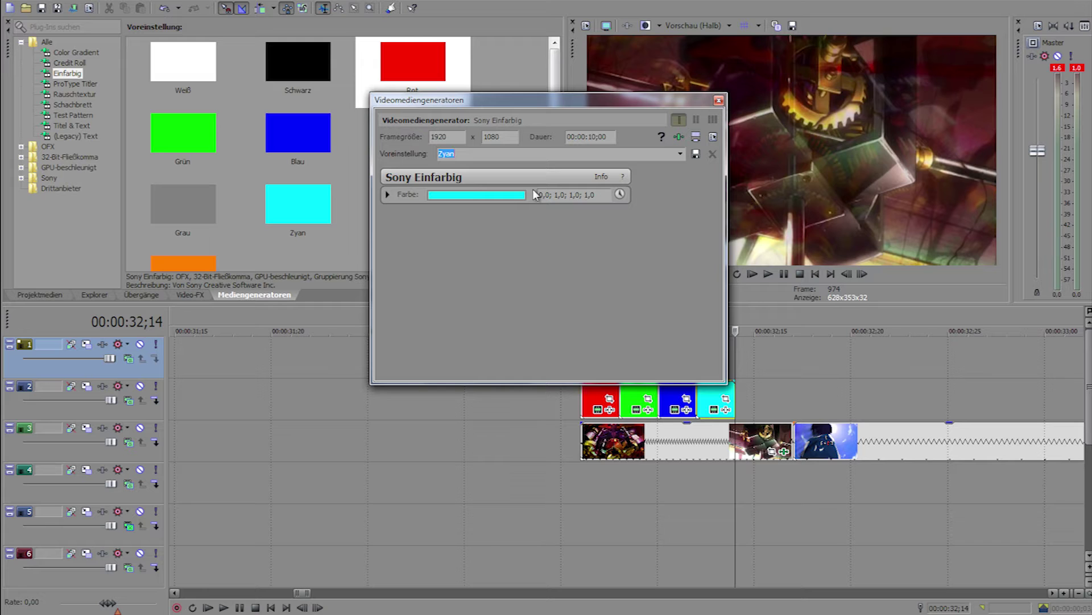
left_click(682, 154)
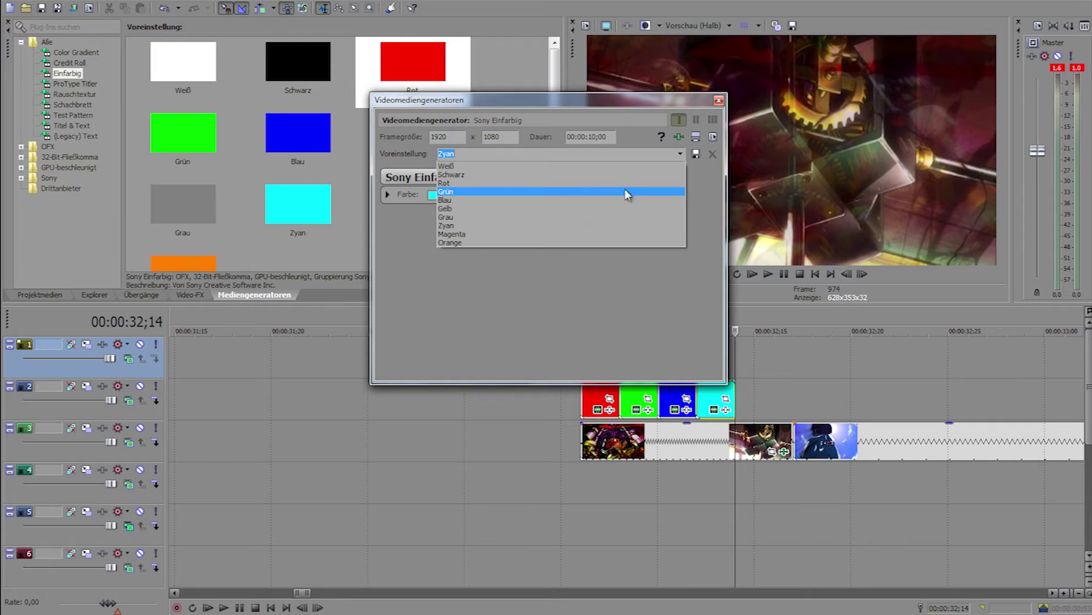
left_click(528, 234)
left_click(719, 100)
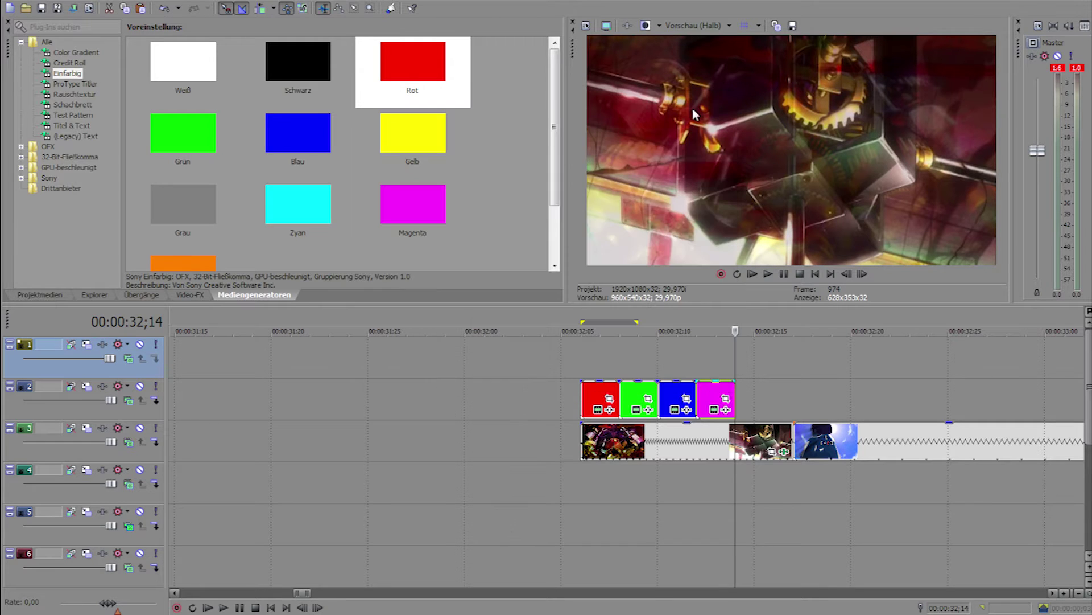
Paste a new red copy, set its preset to Orange, and place it behind the magenta clip on track 2
key("ctrl+v")
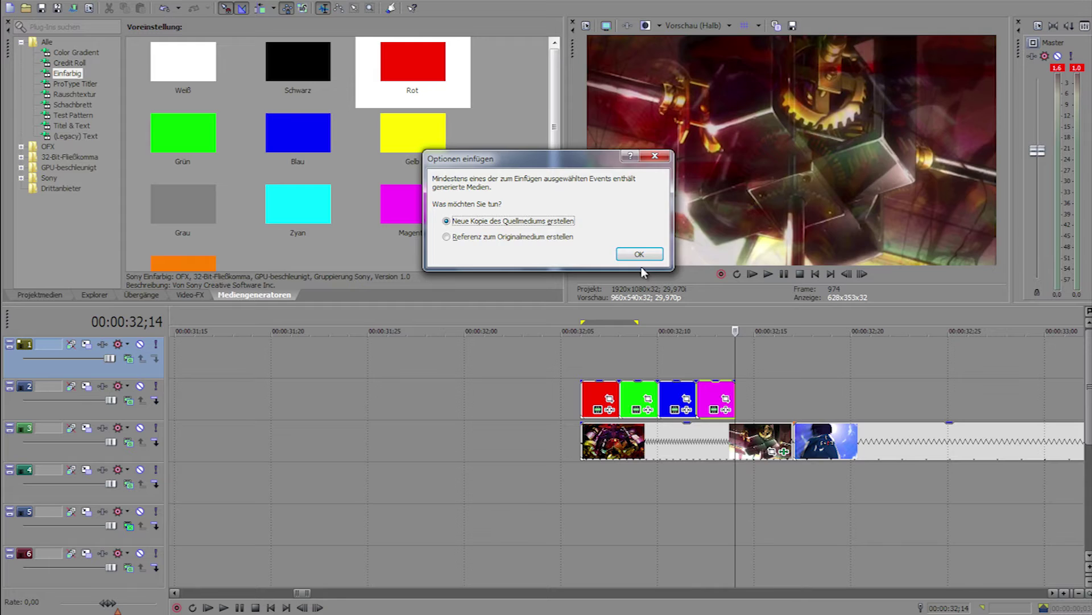
left_click(651, 268)
left_click(742, 357)
left_click(765, 357)
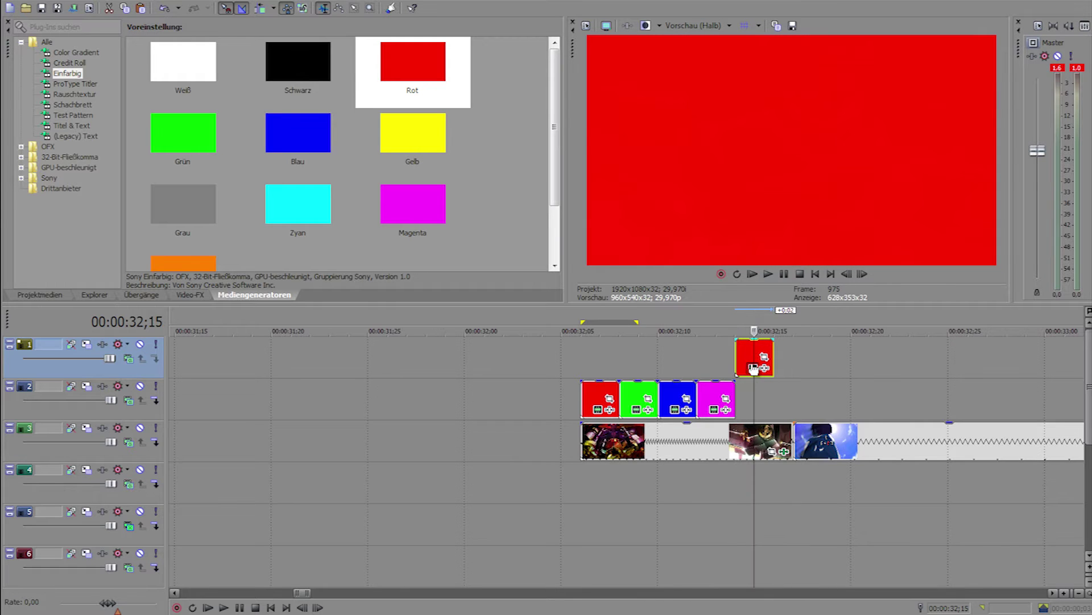
left_click(664, 153)
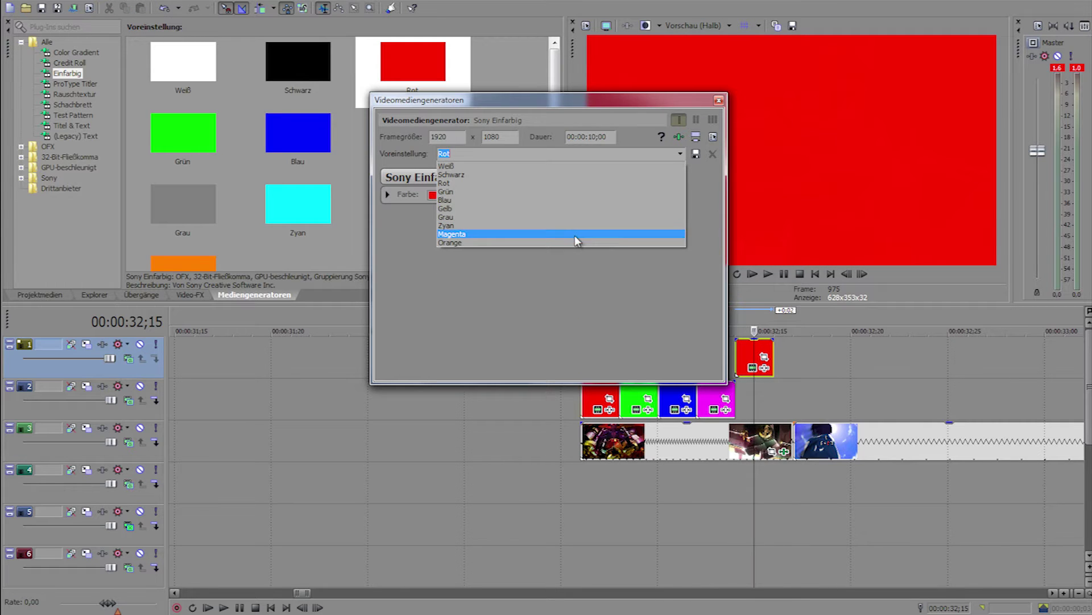
left_click(575, 234)
left_click(719, 101)
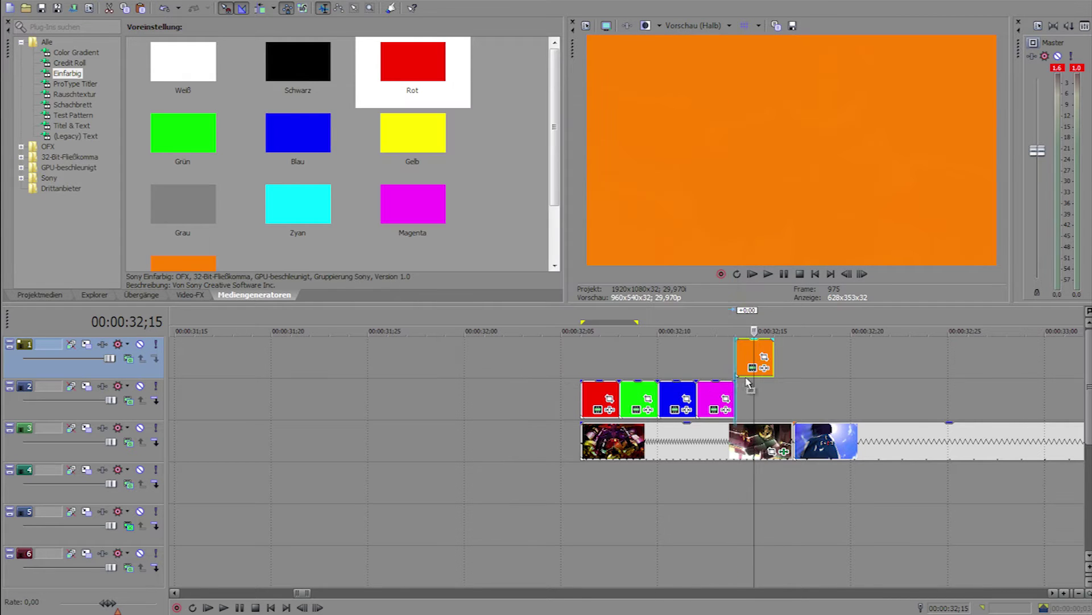
left_click_drag(748, 357, 749, 400)
Duplicate the five-colour sequence twice and line the copies up end to end behind the original on track 2
left_click(584, 397)
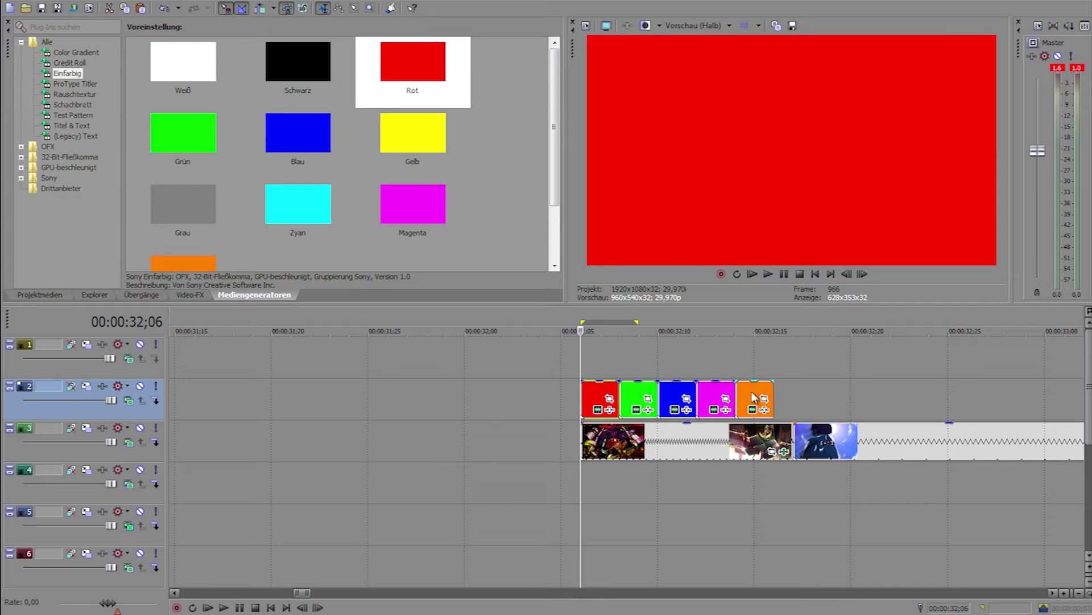
left_click(778, 360)
key("ctrl+v")
key("Return")
key("Down")
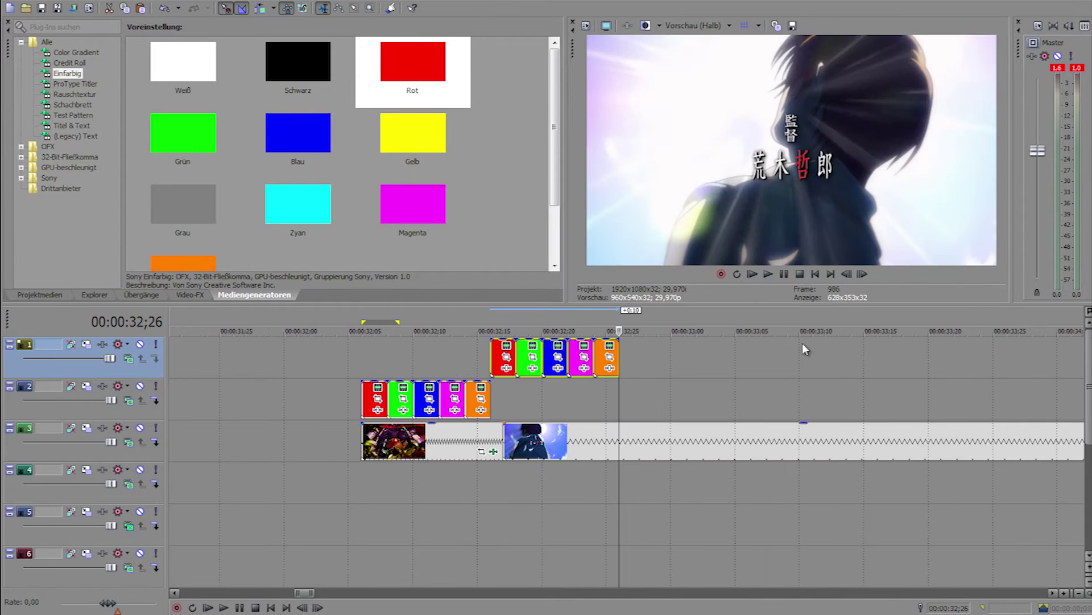
left_click_drag(500, 348, 499, 388)
key("ctrl+v")
left_click(638, 255)
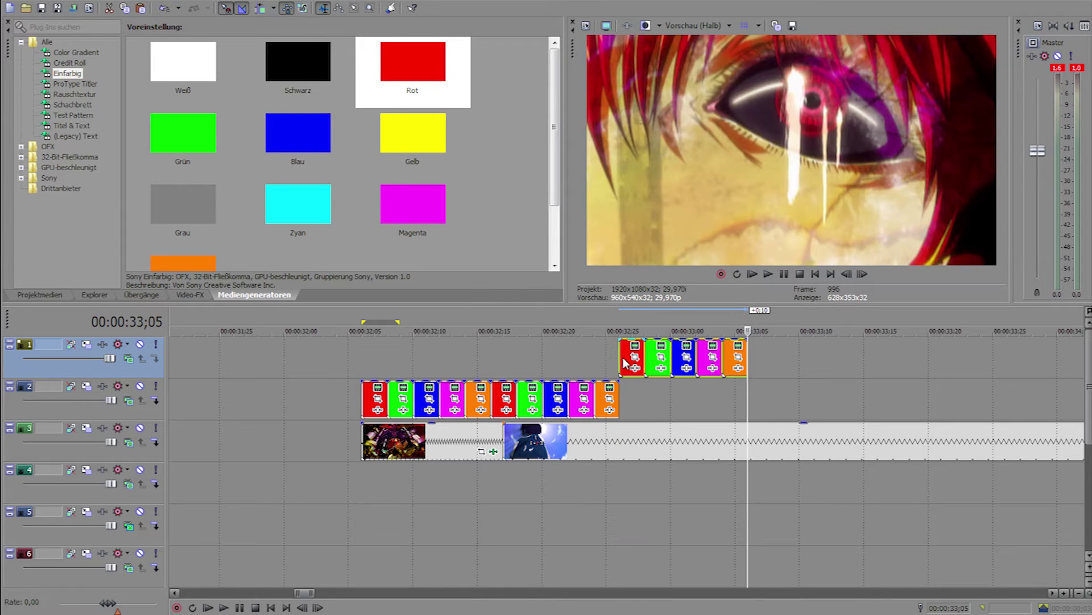
Duplicate all fifteen colour clips and place the copied block directly behind them on track 2
left_click(374, 398)
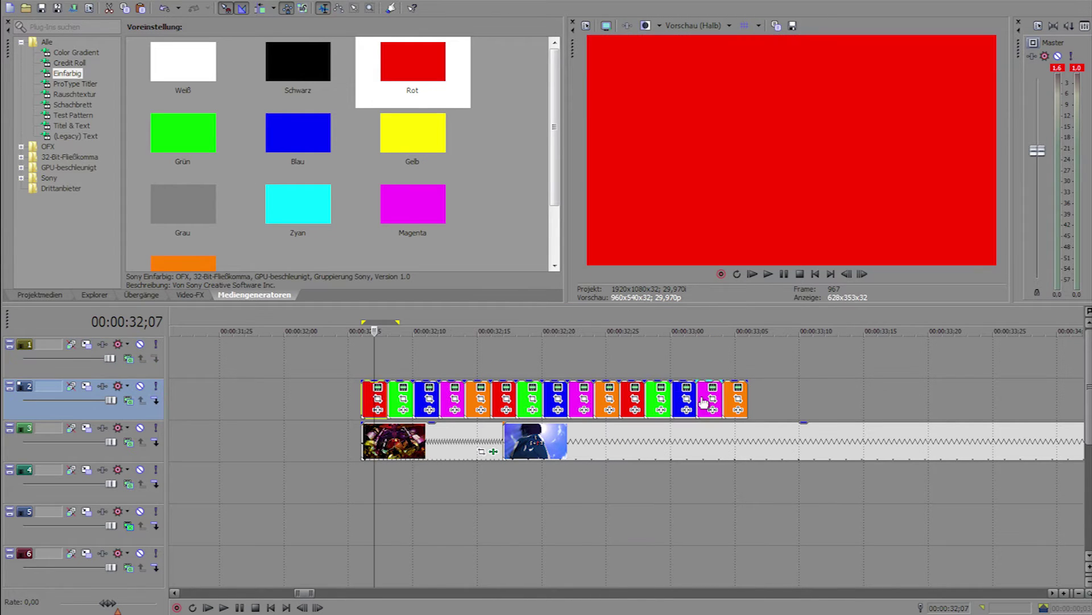
left_click(749, 364)
key("ctrl+v")
key("Return")
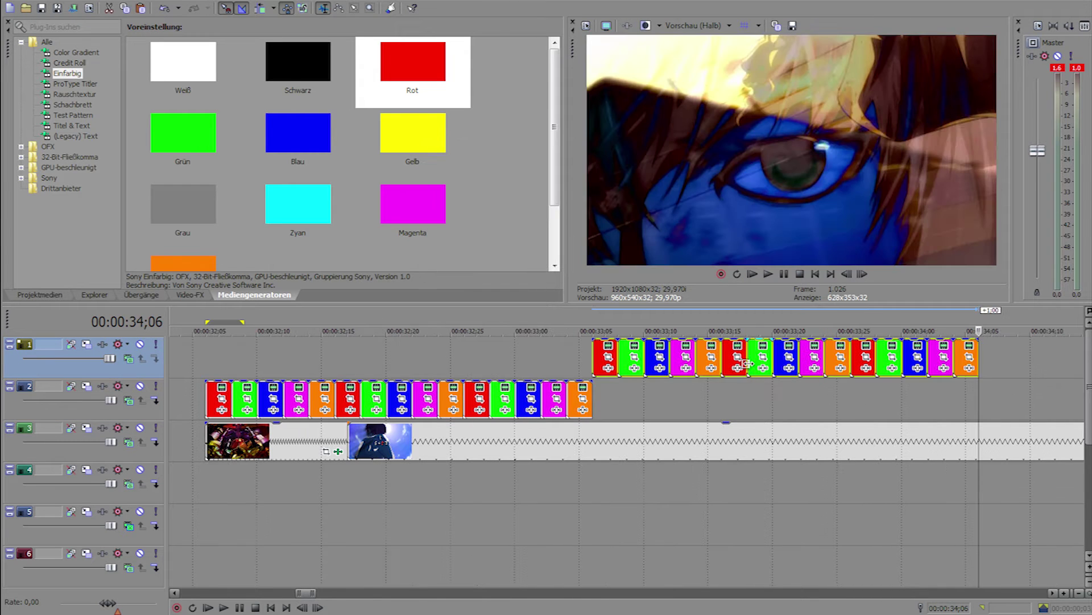
left_click_drag(761, 367, 809, 390)
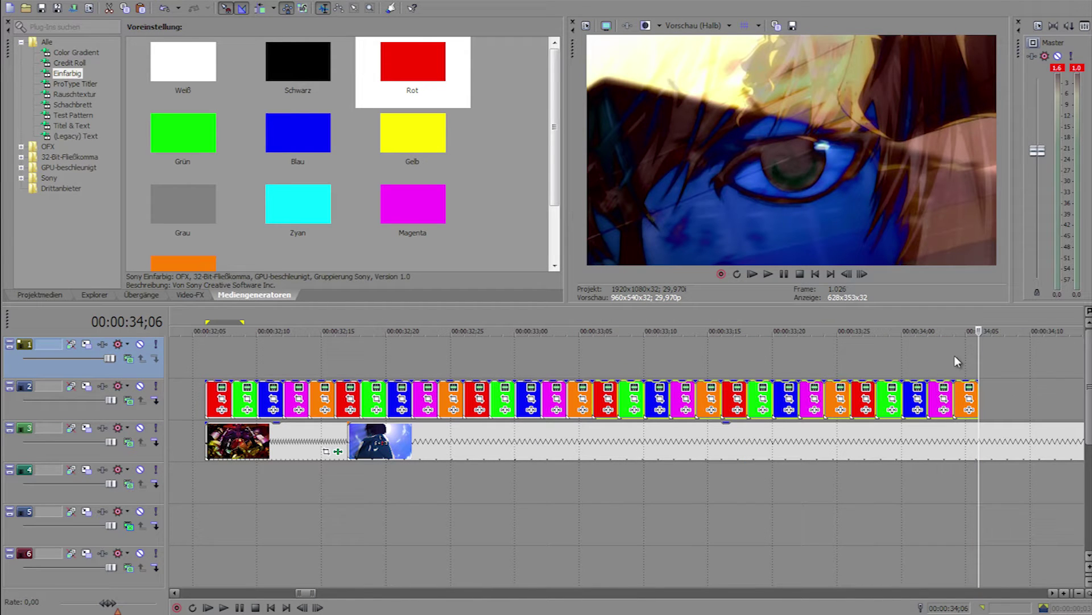
Paste the fifteen-clip colour block three more times and line the copies up end to end behind the strip on track 2
key("ctrl+v")
left_click(640, 254)
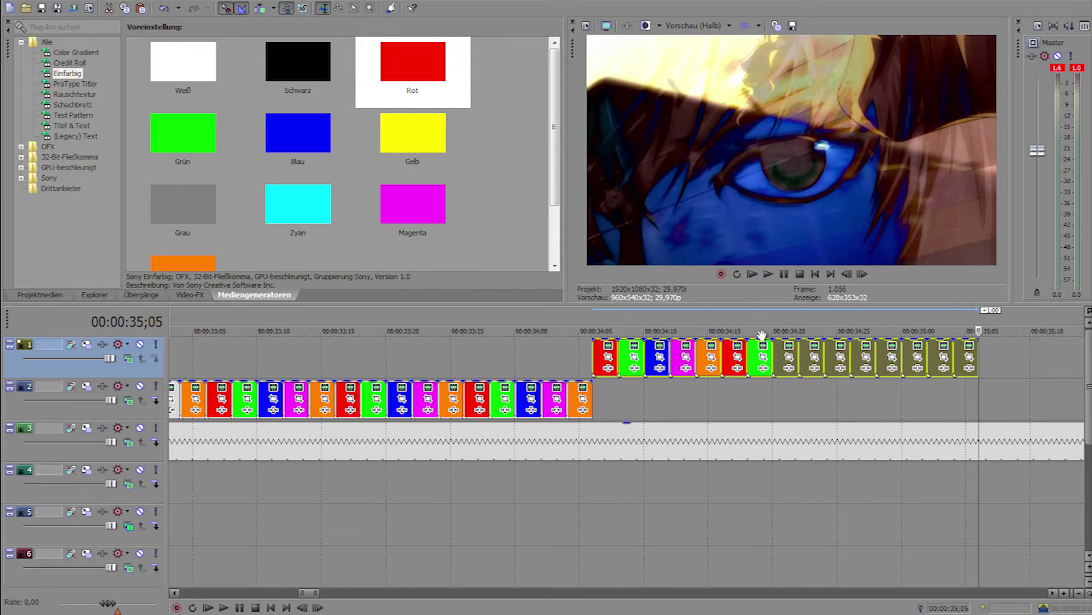
left_click_drag(677, 367, 677, 390)
key("ctrl+v")
left_click(657, 257)
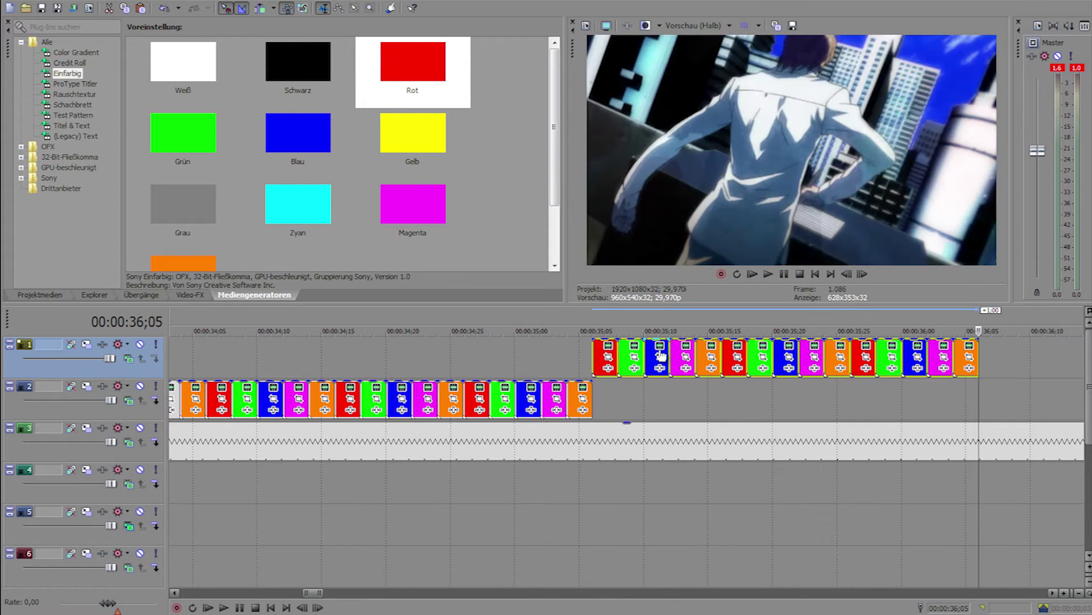
left_click_drag(598, 365, 600, 395)
key("ctrl+v")
left_click(640, 255)
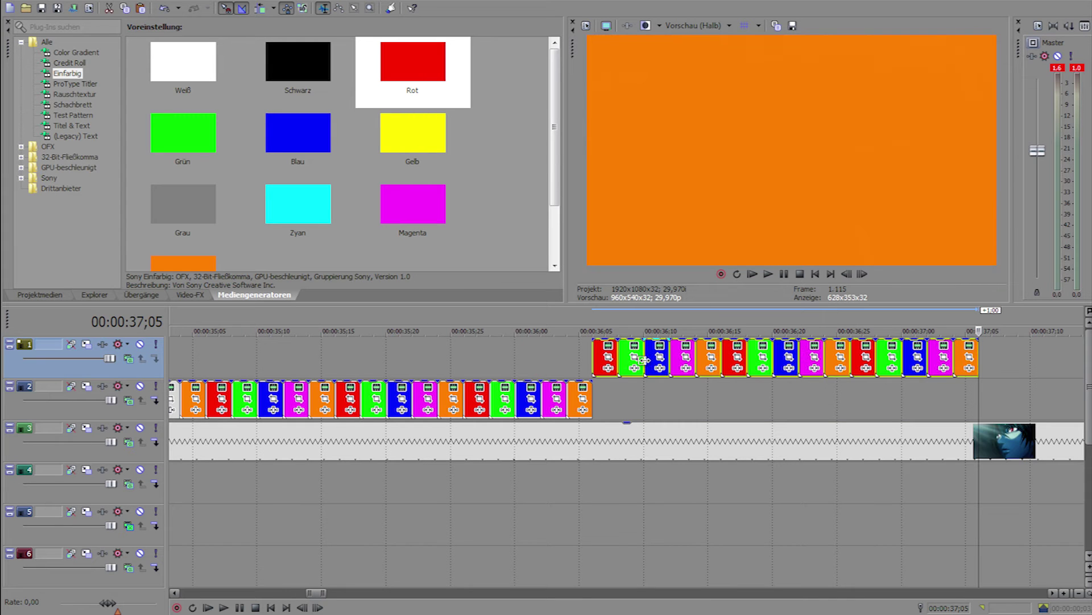
left_click_drag(649, 370, 650, 396)
Copy the entire colour strip and place the duplicate directly behind it on track 2, beyond the end of the video clip
scroll(649, 395, "down", 3)
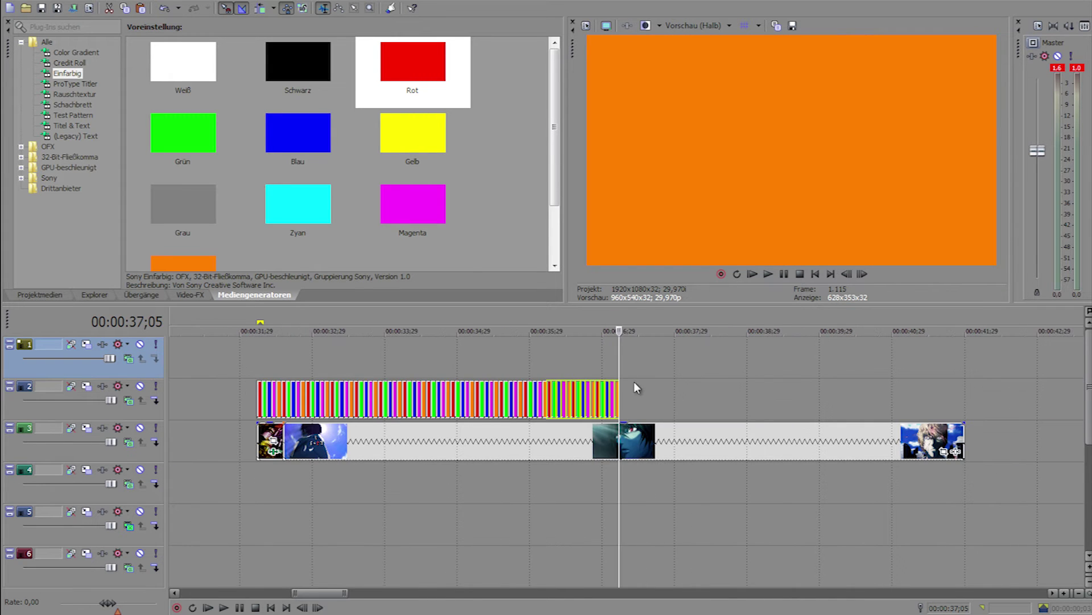
scroll(634, 387, "up", 1)
left_click(610, 397)
scroll(610, 397, "down", 3)
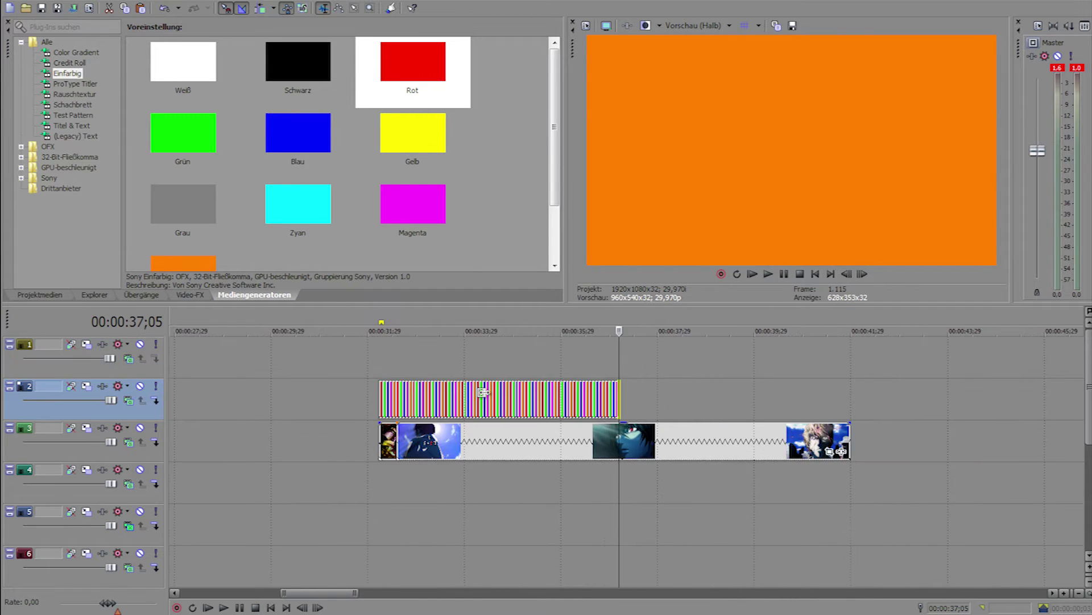
left_click(396, 392)
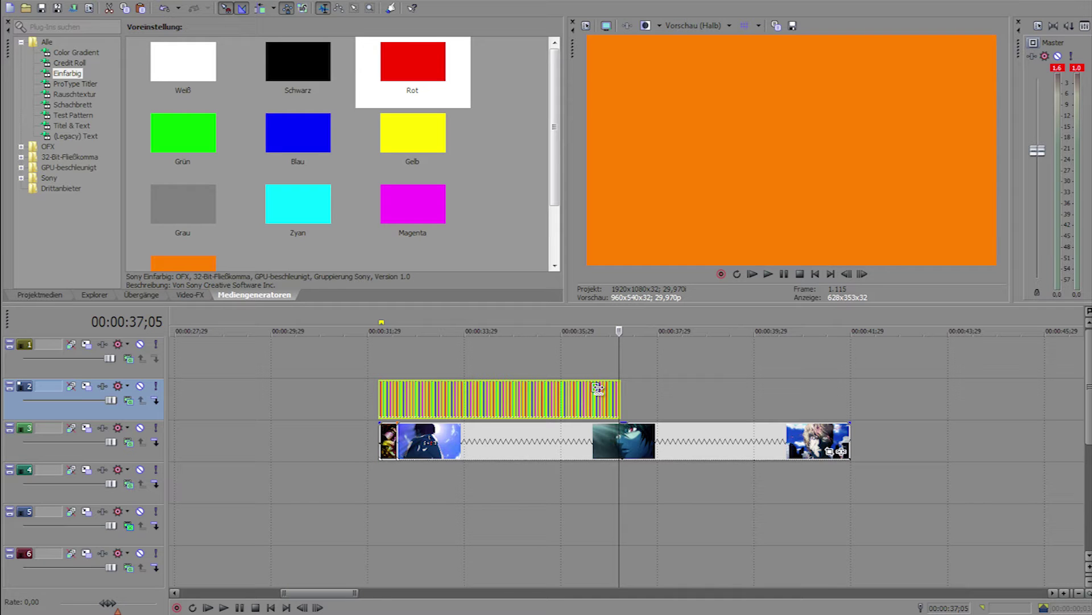
scroll(640, 373, "up", 3)
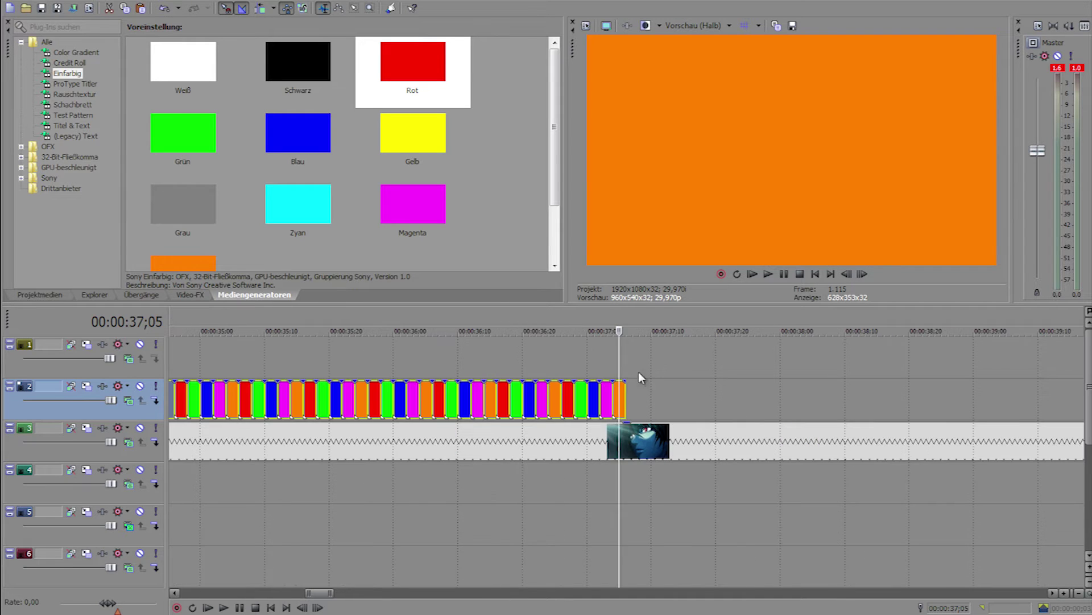
left_click(626, 363)
key("ctrl+v")
left_click(622, 258)
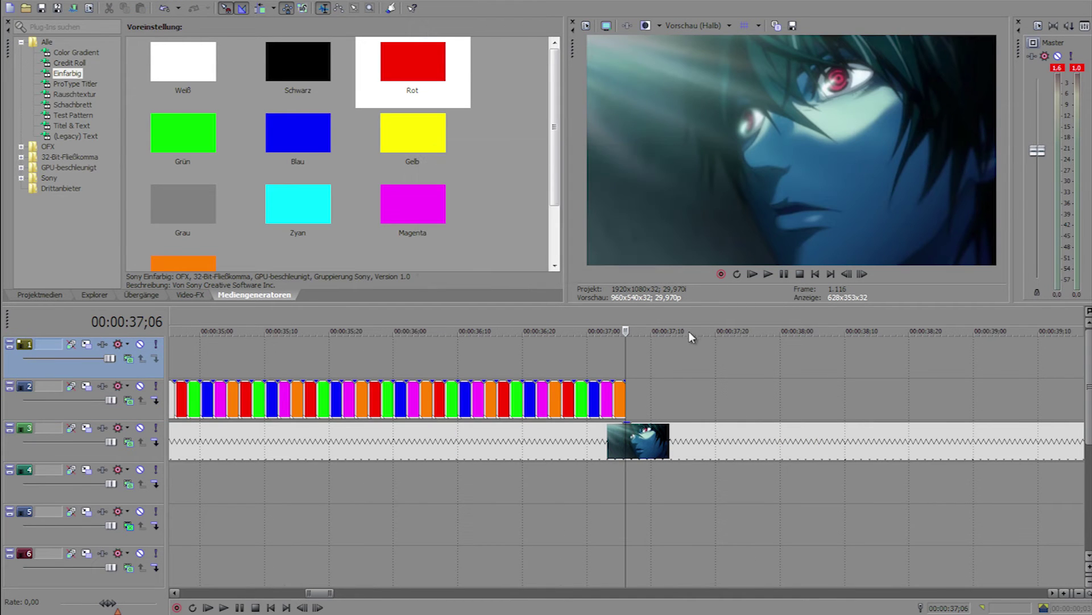
scroll(685, 352, "down", 1)
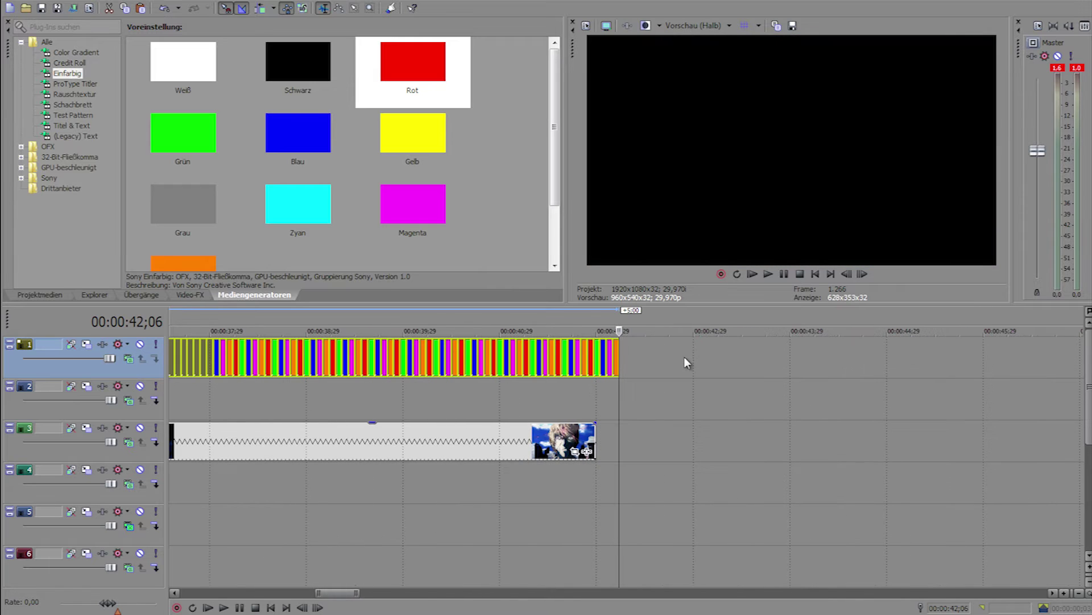
left_click_drag(532, 360, 534, 393)
Trim the green clip that overhangs the video on track 3 so that it ends exactly with the video
scroll(546, 396, "down", 3)
scroll(626, 400, "up", 4)
left_click(602, 429)
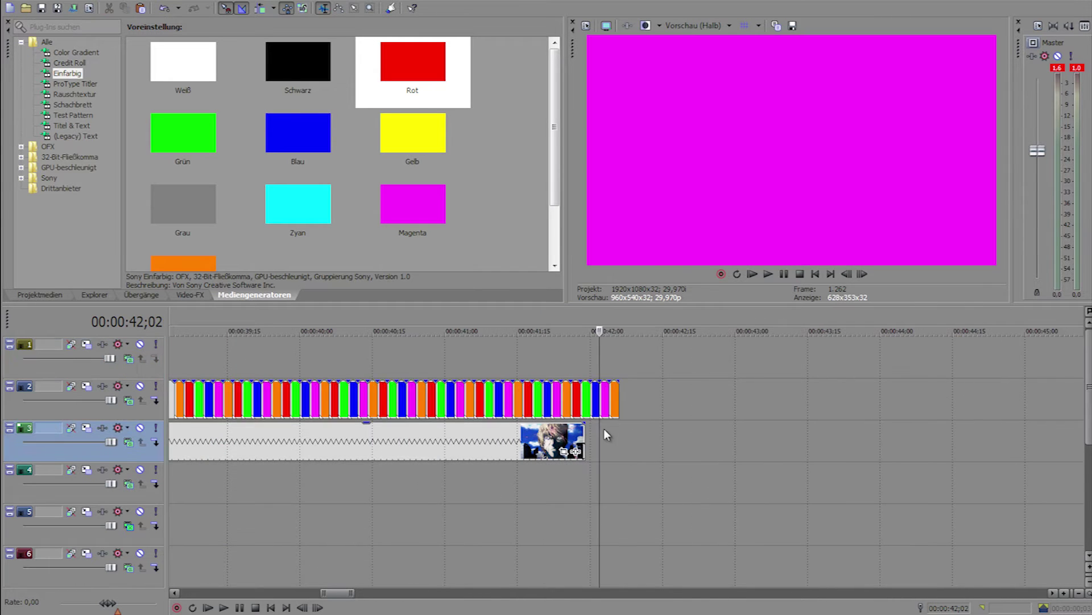
scroll(603, 428, "up", 1)
left_click_drag(597, 400, 593, 402)
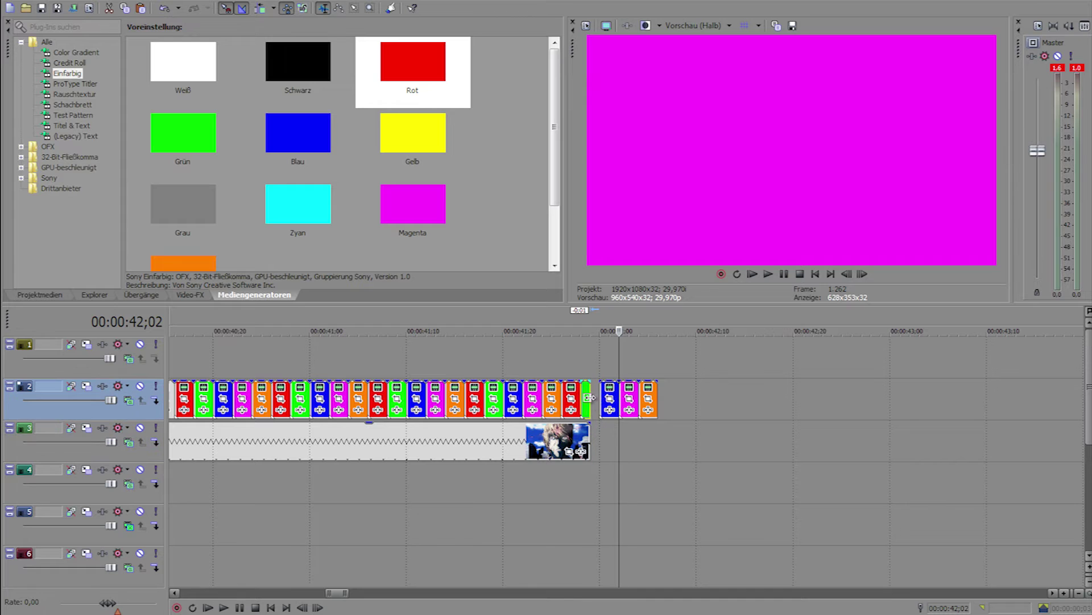
Delete the surplus blue, magenta and orange clips beyond the end of the video from track 2
left_click_drag(661, 402, 602, 407)
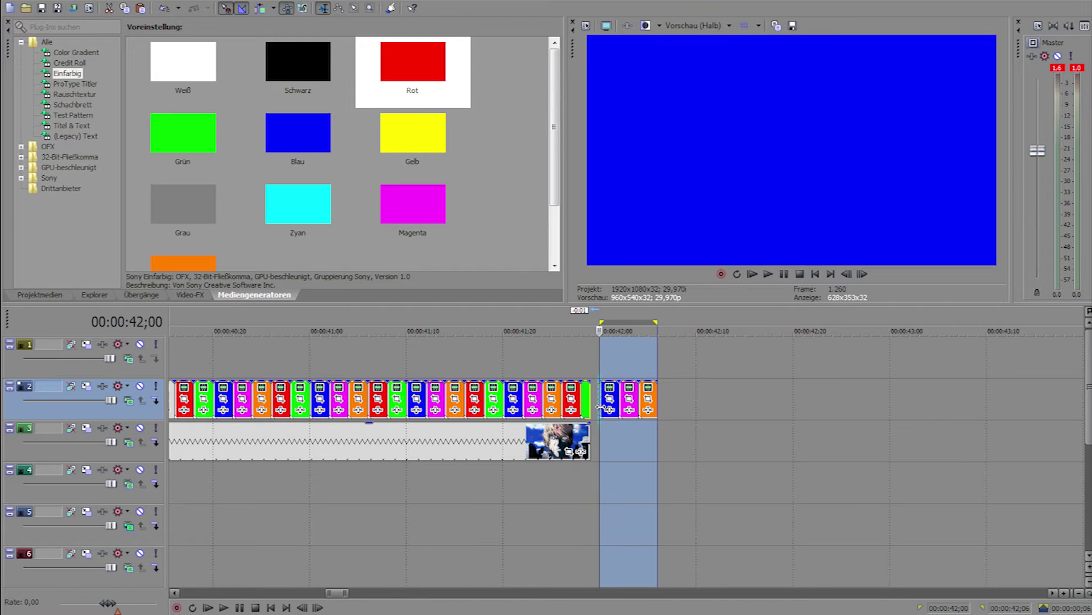
left_click(647, 401)
left_click(571, 165)
scroll(654, 387, "up", 2)
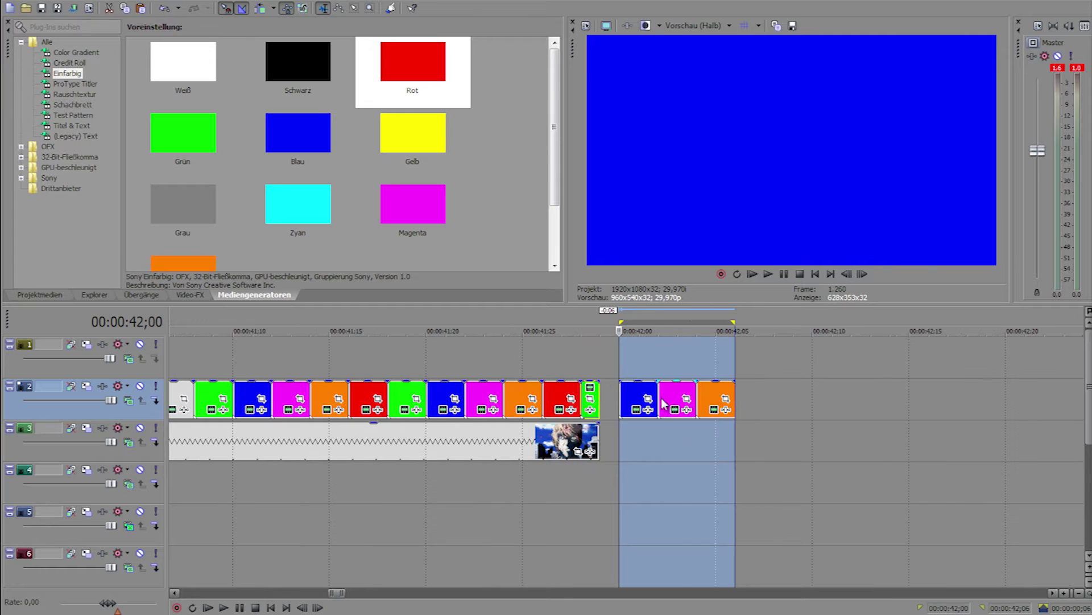
left_click(667, 392)
key("Delete")
left_click(708, 397)
key("Delete")
left_click(628, 397)
key("Delete")
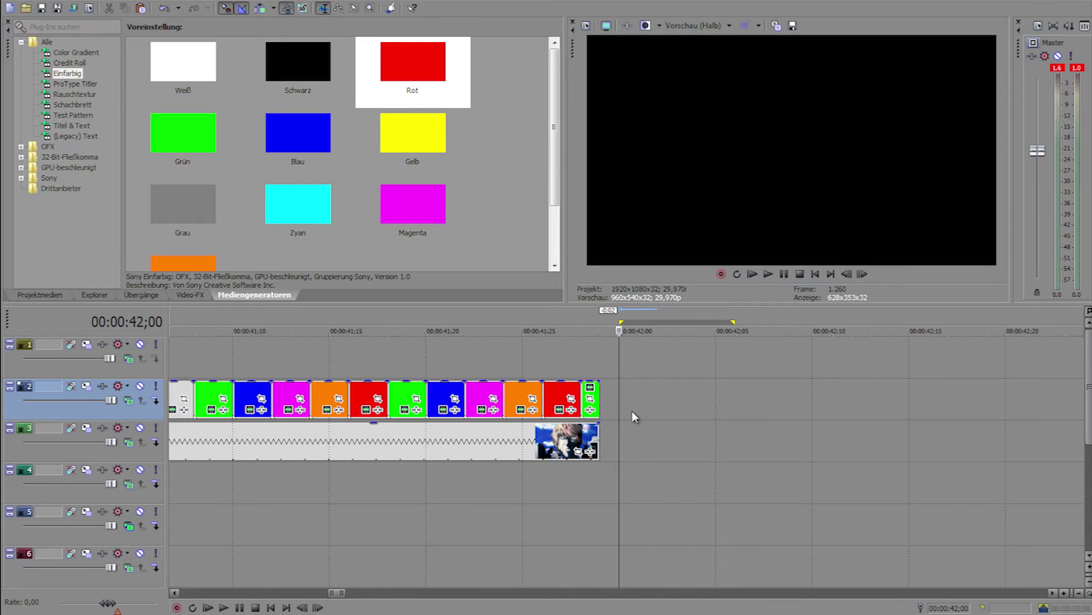
Set the compositing mode of track 2 to Overlay and scrub over the video to check the colour effect
scroll(645, 411, "down", 4)
scroll(497, 405, "down", 1)
left_click(403, 358)
left_click_drag(404, 357, 508, 362)
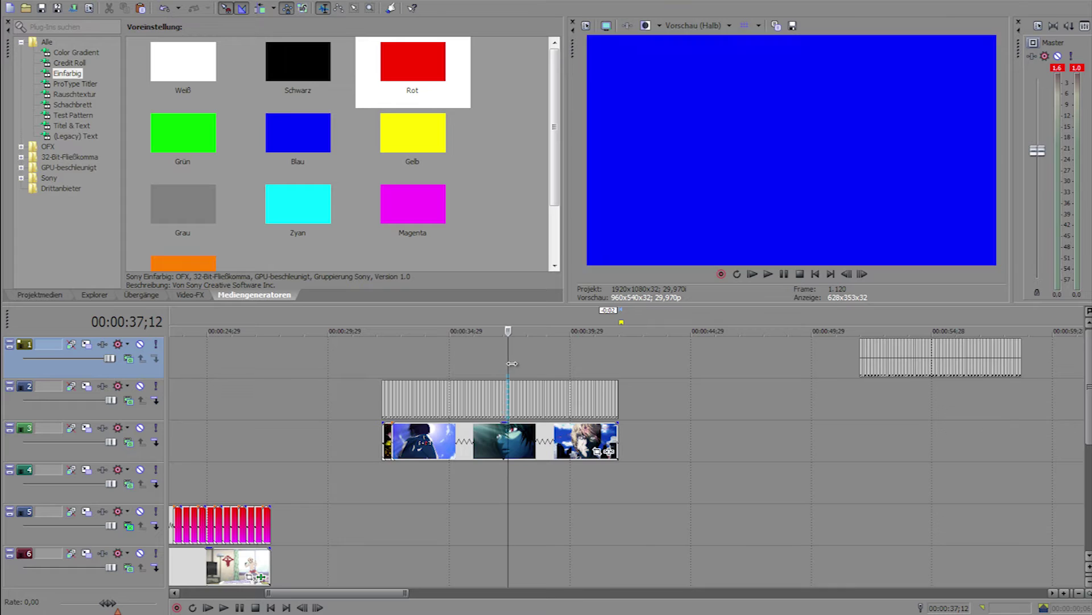
scroll(493, 363, "up", 5)
left_click(243, 362)
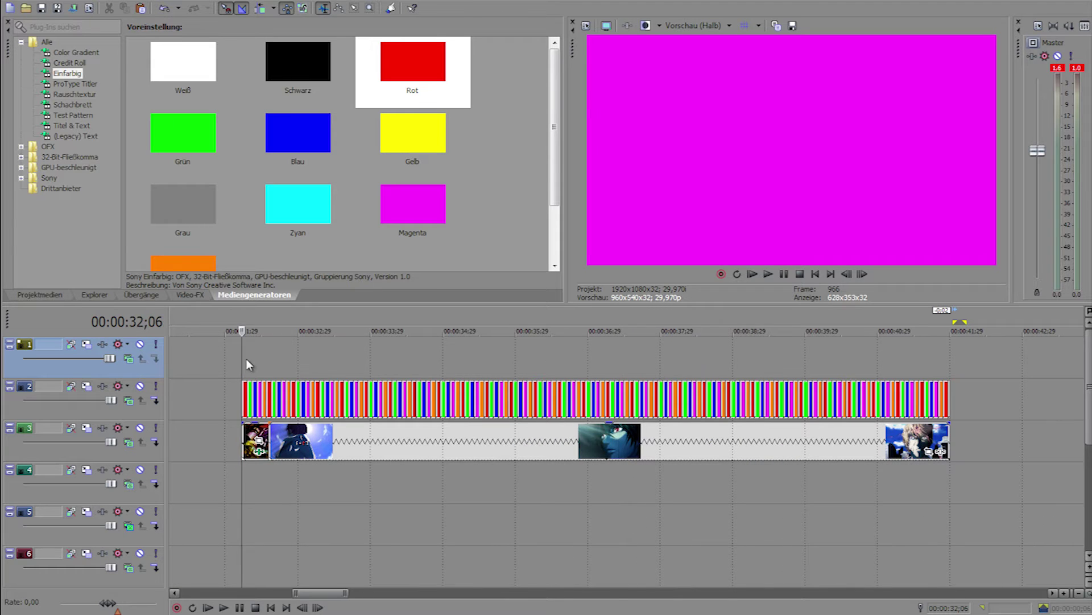
left_click(131, 401)
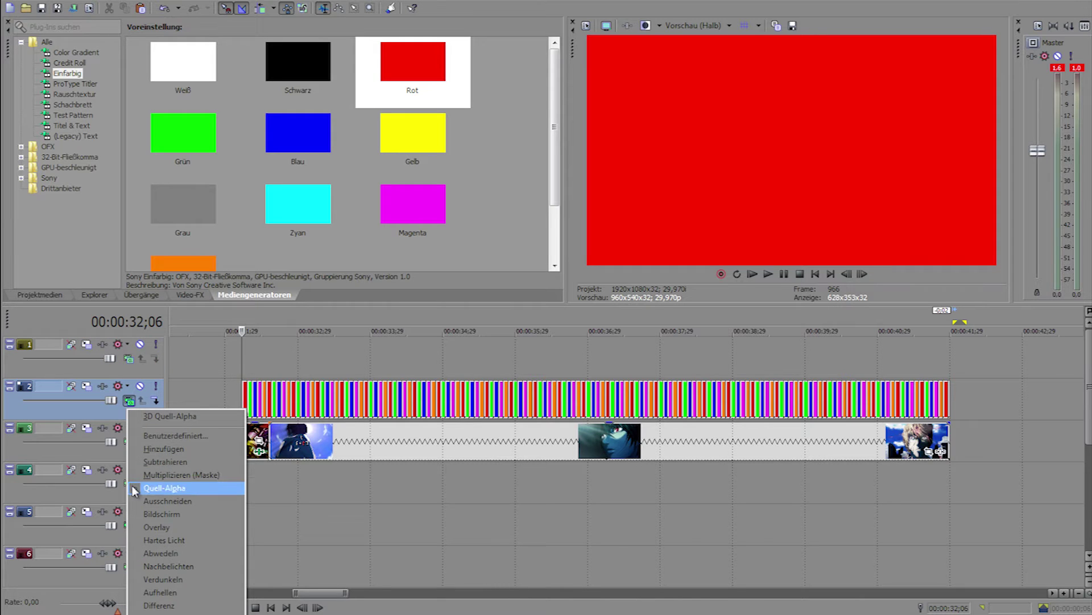
left_click(143, 526)
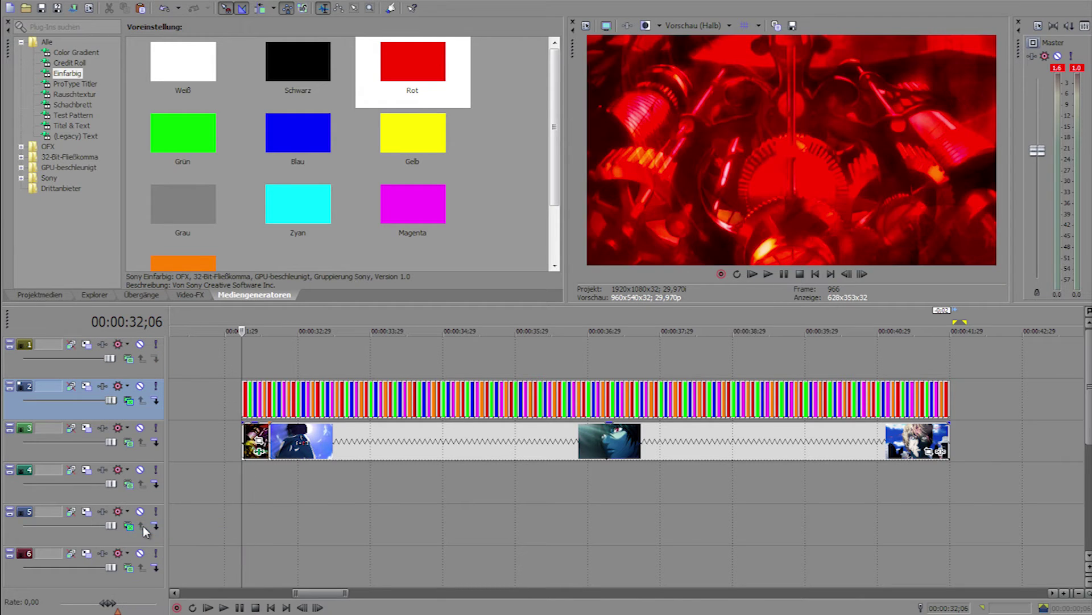
left_click(239, 355)
left_click_drag(245, 358, 421, 370)
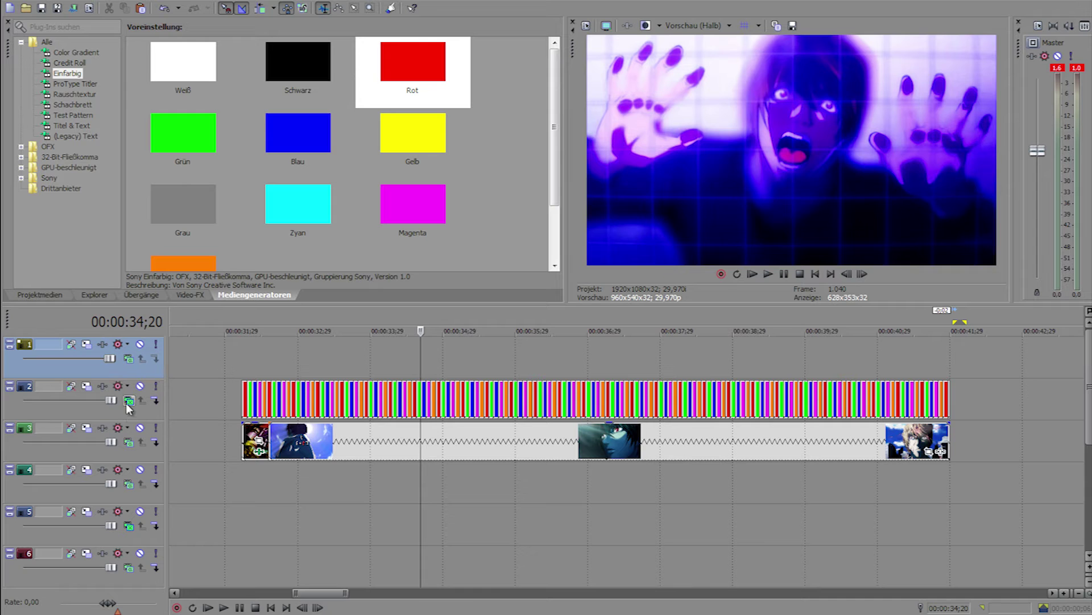
Try the Bildschirm and Multiplizieren (Maske) compositing modes on track 2, scrubbing the timeline under each one
left_click(126, 403)
left_click(173, 516)
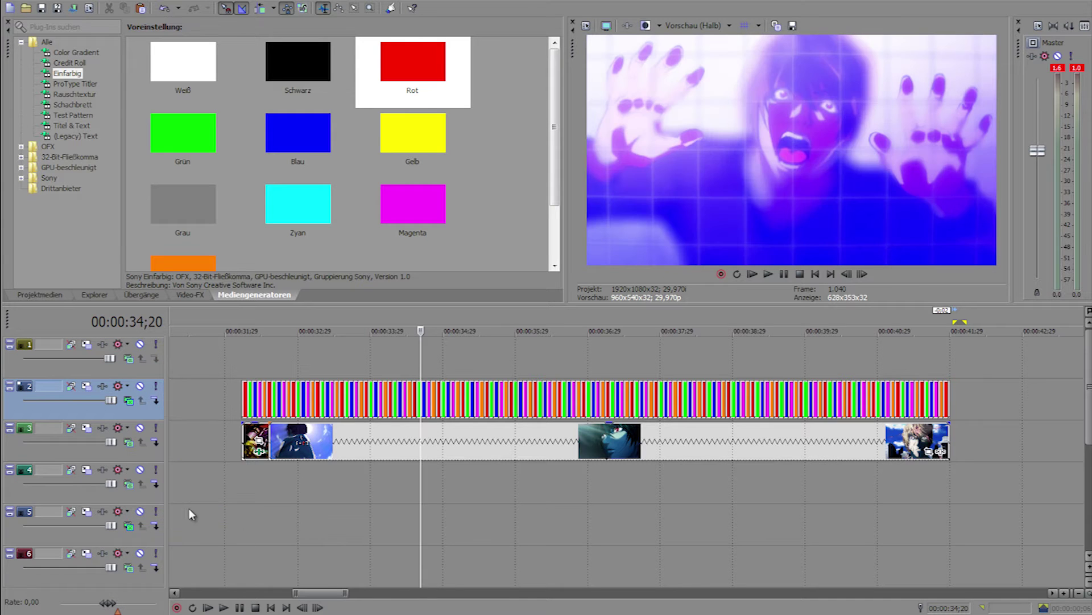
left_click_drag(420, 351, 464, 365)
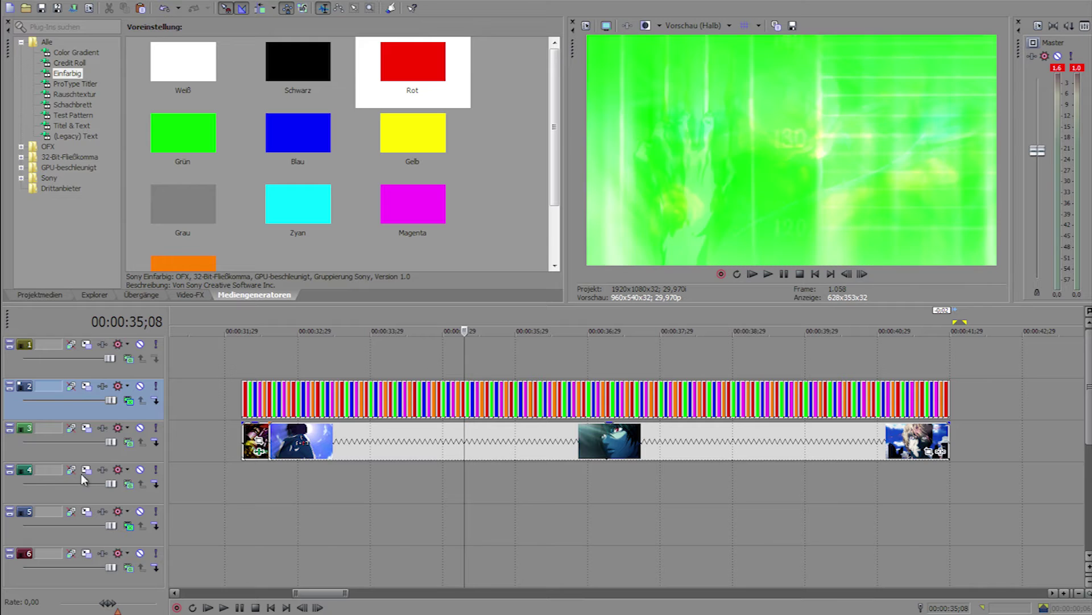
left_click(129, 400)
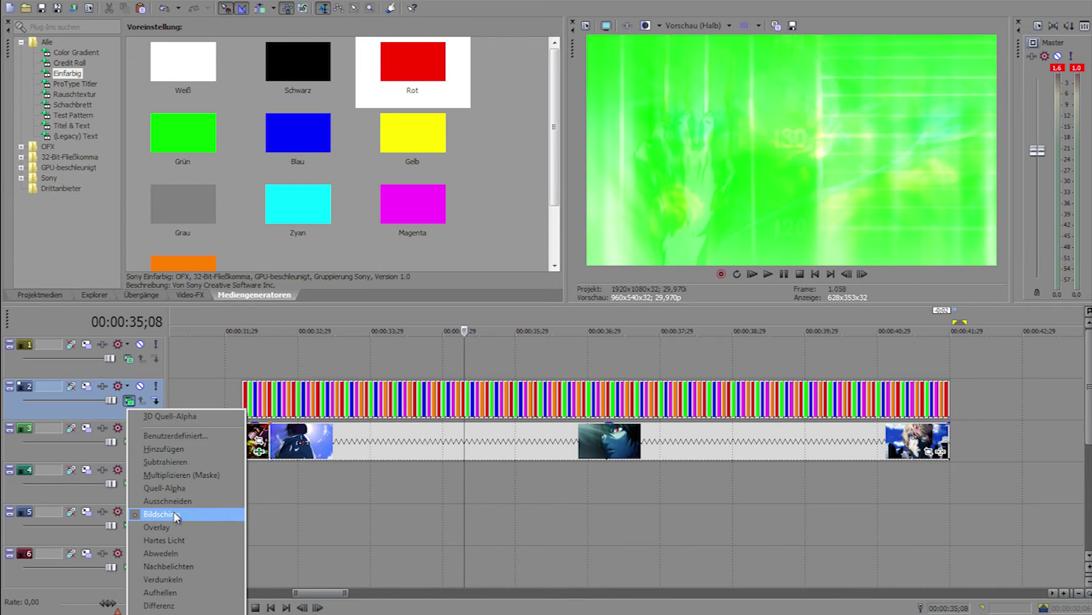
left_click(165, 473)
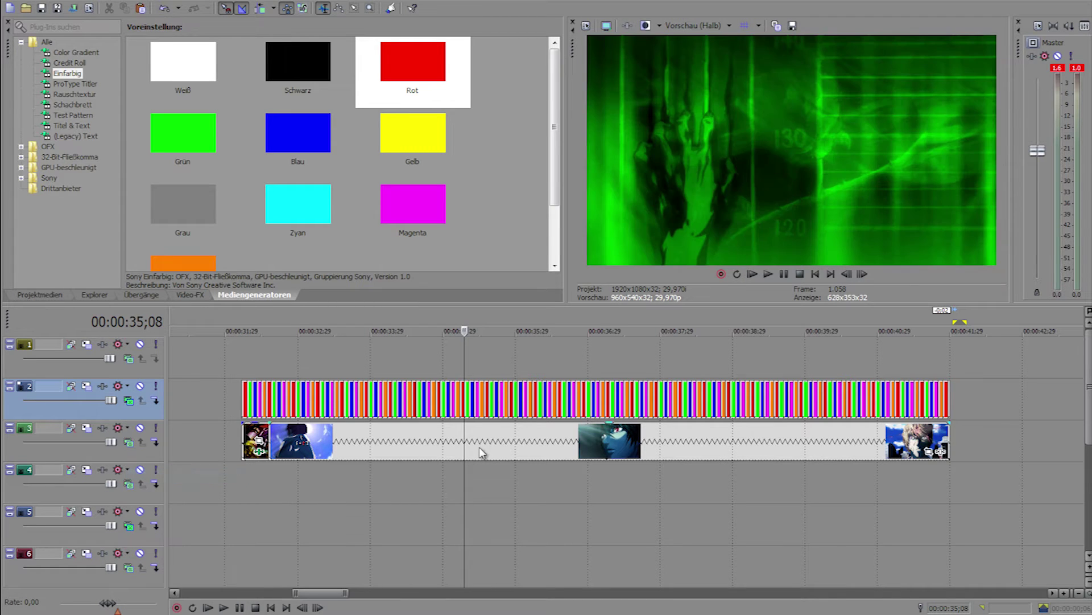
left_click_drag(467, 369, 441, 370)
Switch track 2's compositing mode back to Overlay and play the flashing colour effect from the start of the strip
left_click(129, 400)
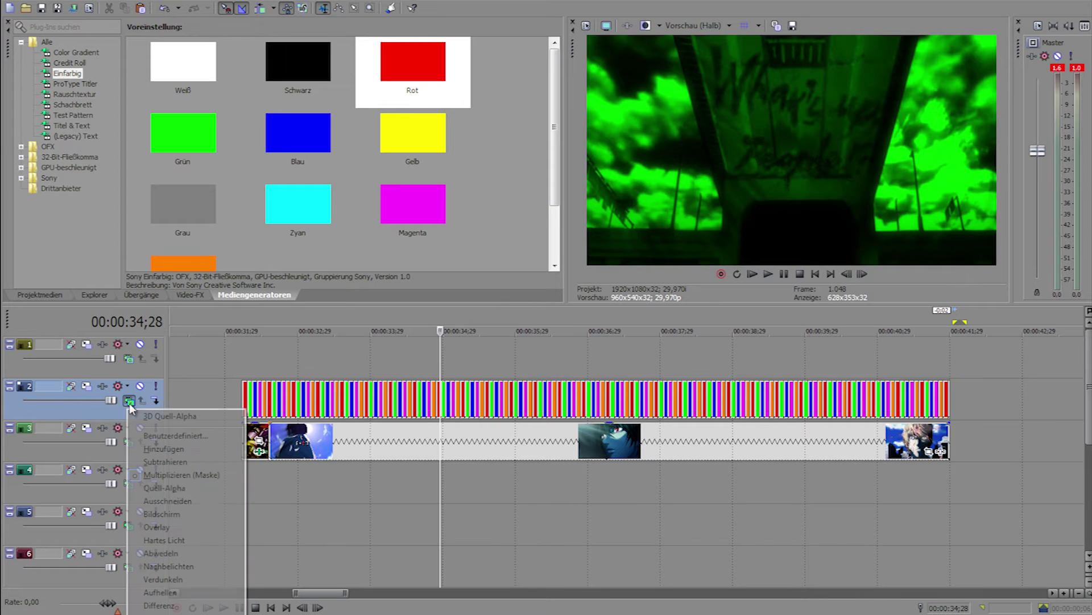
left_click(171, 527)
left_click_drag(439, 367, 244, 370)
left_click(768, 274)
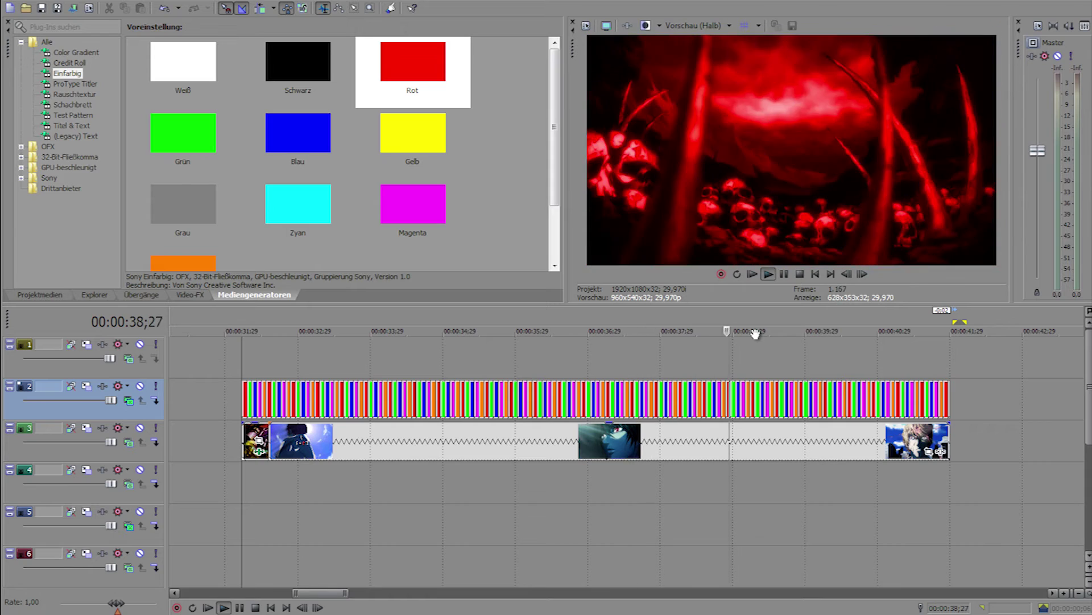
scroll(755, 334, "down", 2)
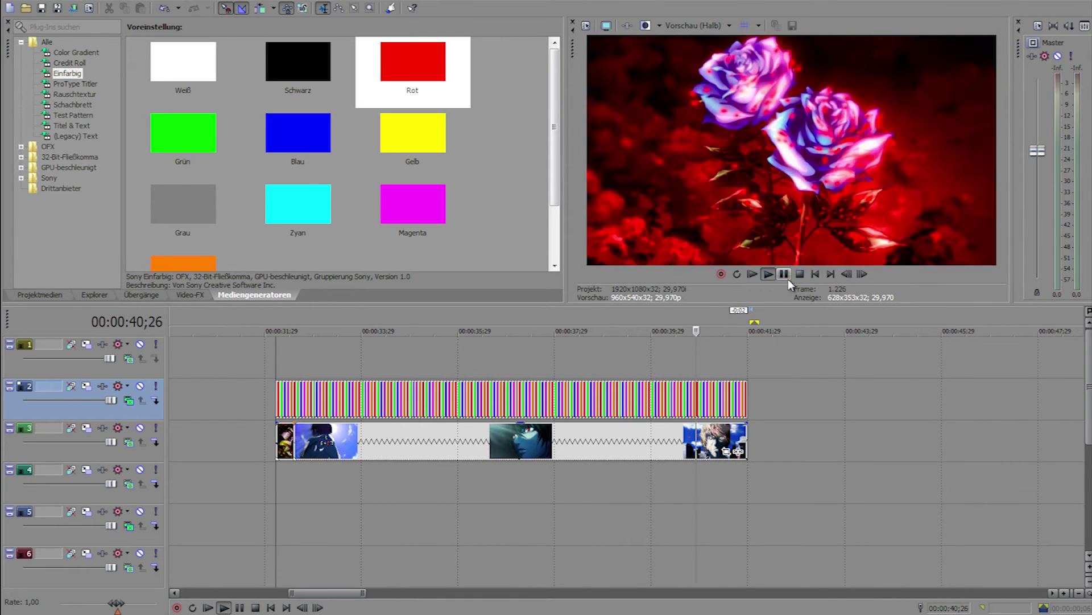
left_click(785, 275)
Locate the separate example of short clips farther along track 1 and play it from the start of its audio clip
scroll(778, 379, "down", 4)
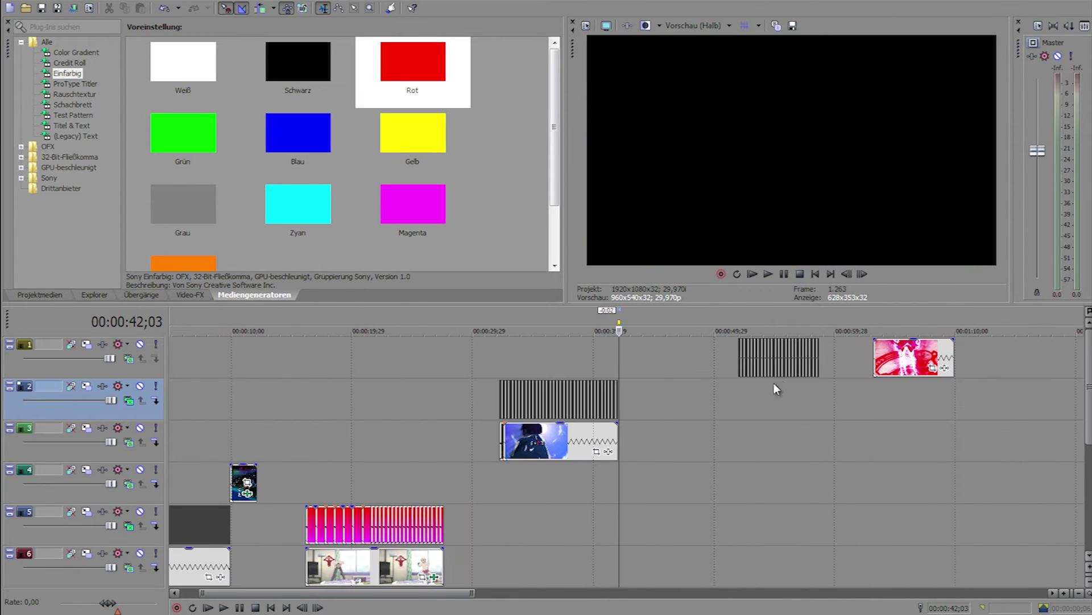
left_click(643, 399)
scroll(731, 398, "up", 1)
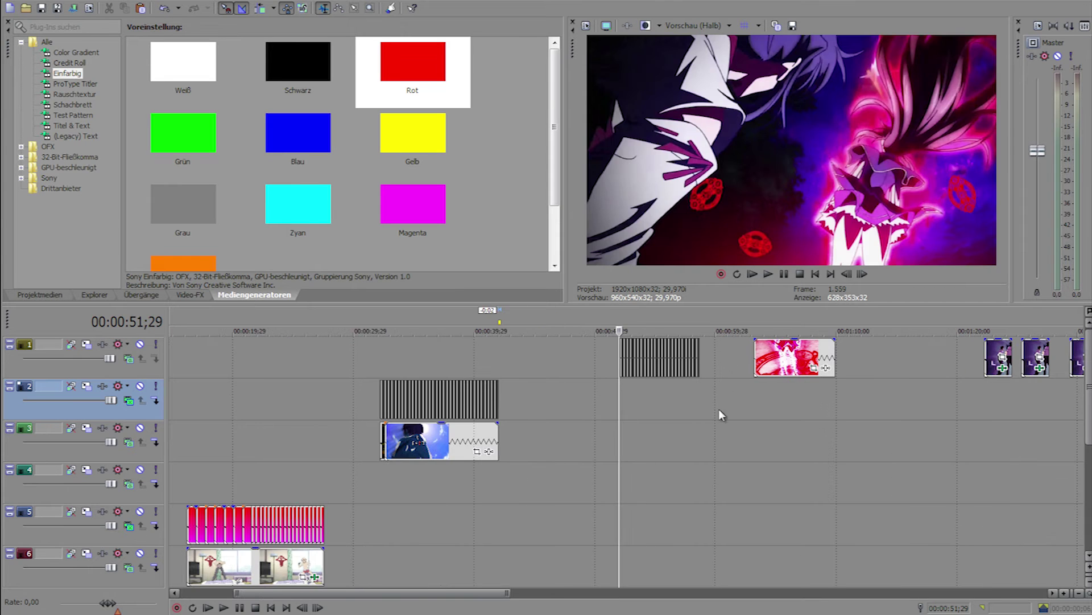
left_click_drag(1088, 420, 1078, 479)
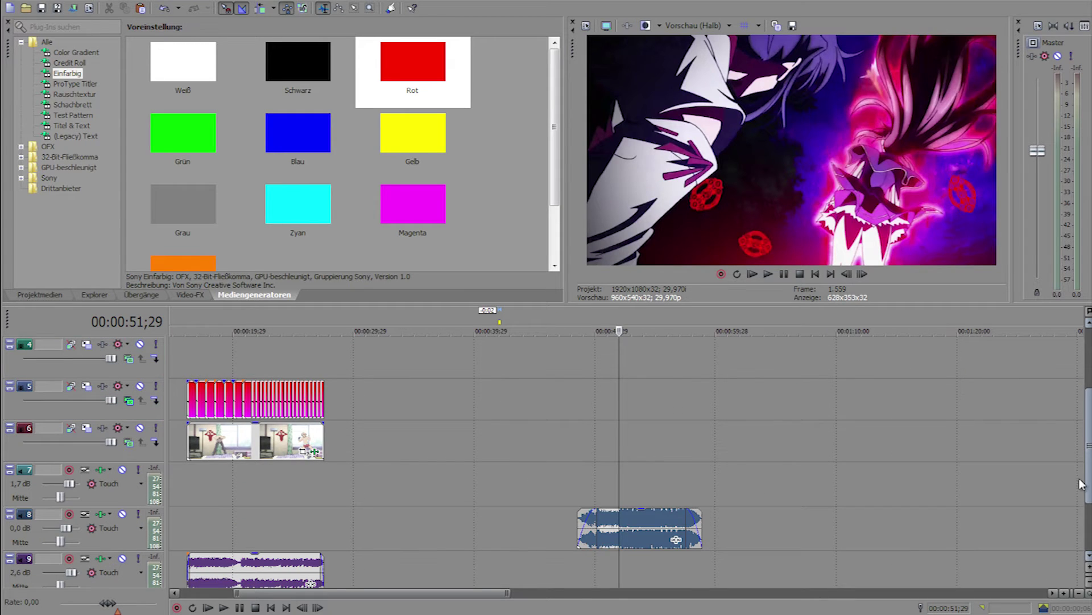
left_click(580, 453)
scroll(1059, 468, "up", 1)
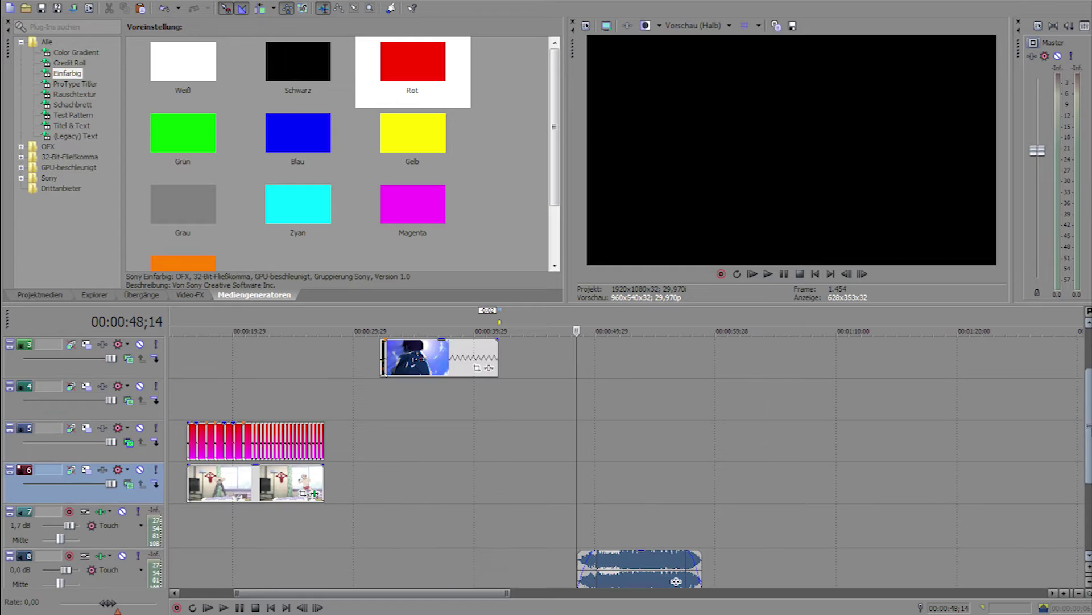
scroll(676, 581, "up", 2)
left_click(768, 273)
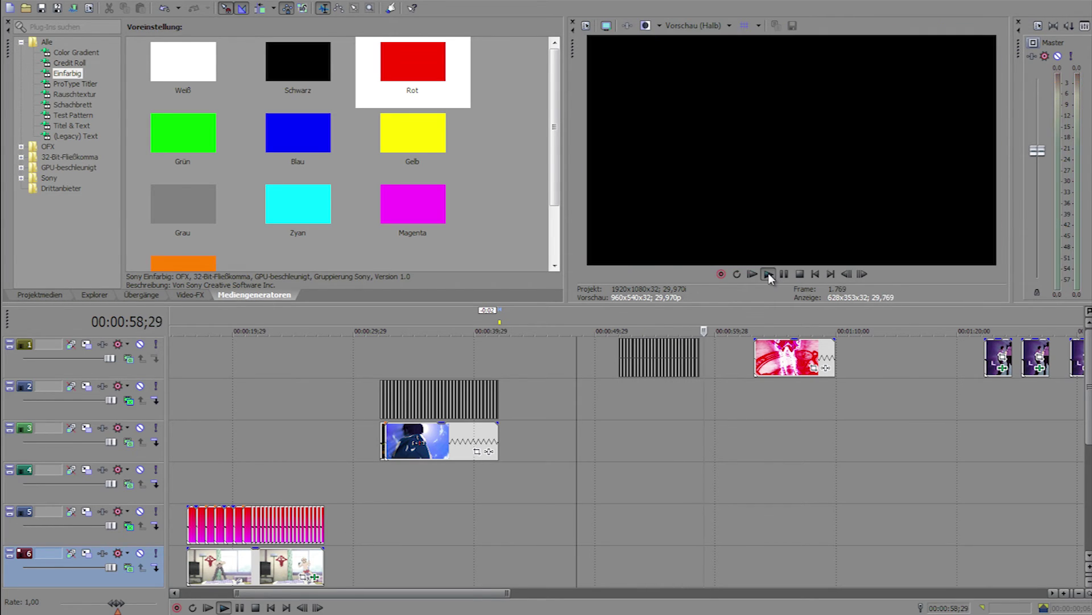
left_click(790, 274)
Examine the Videoevent-FX settings of one of the first short clips in the example on track 1
left_click(756, 394)
left_click(628, 399)
scroll(644, 398, "up", 1)
scroll(646, 403, "up", 8)
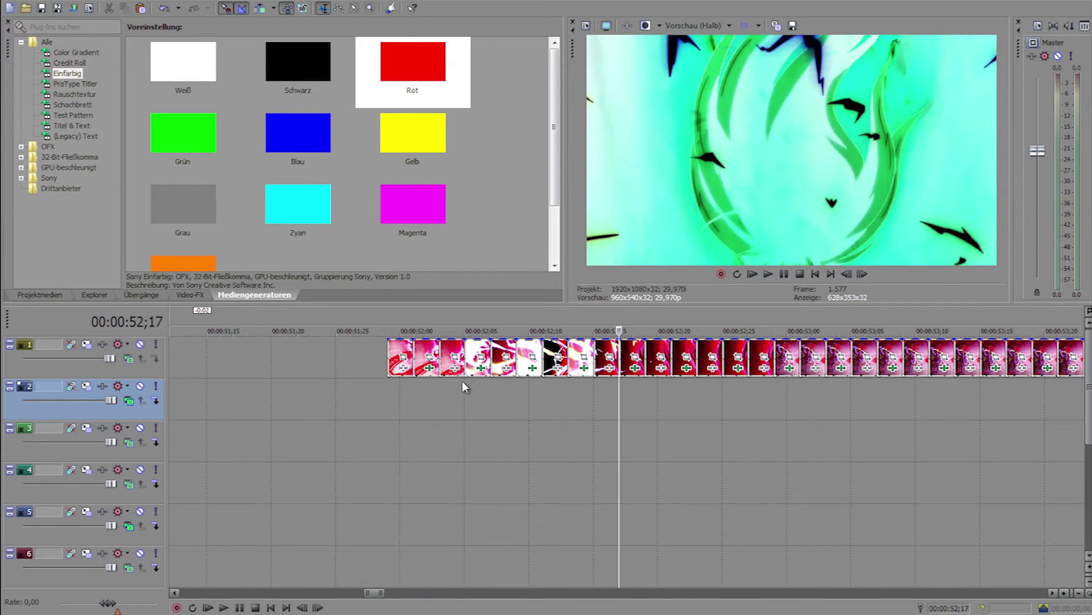
left_click(431, 368)
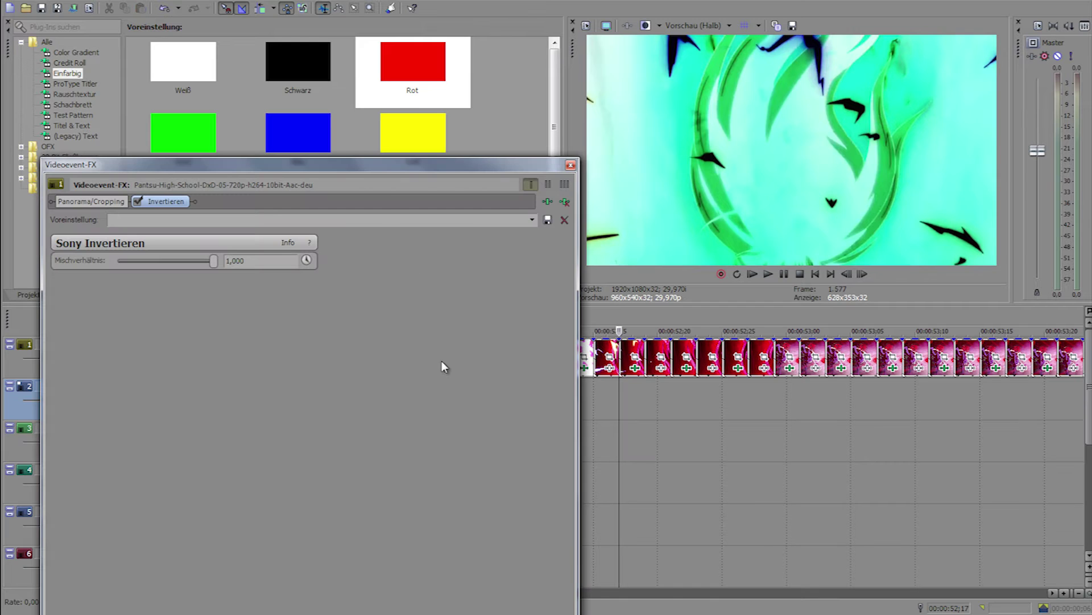
left_click_drag(381, 172, 390, 85)
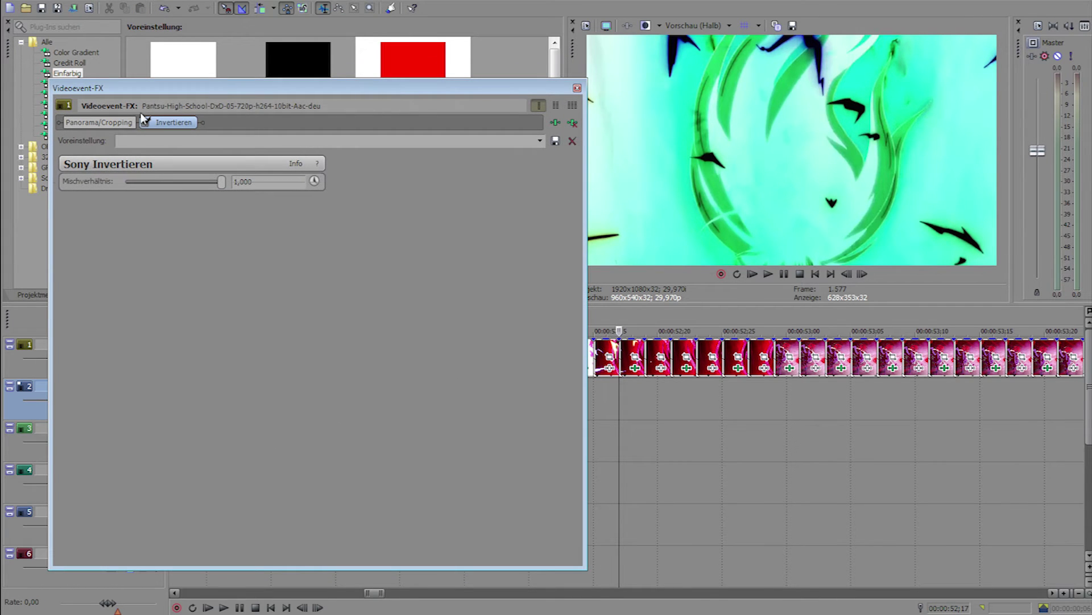
left_click(576, 89)
scroll(783, 373, "down", 6)
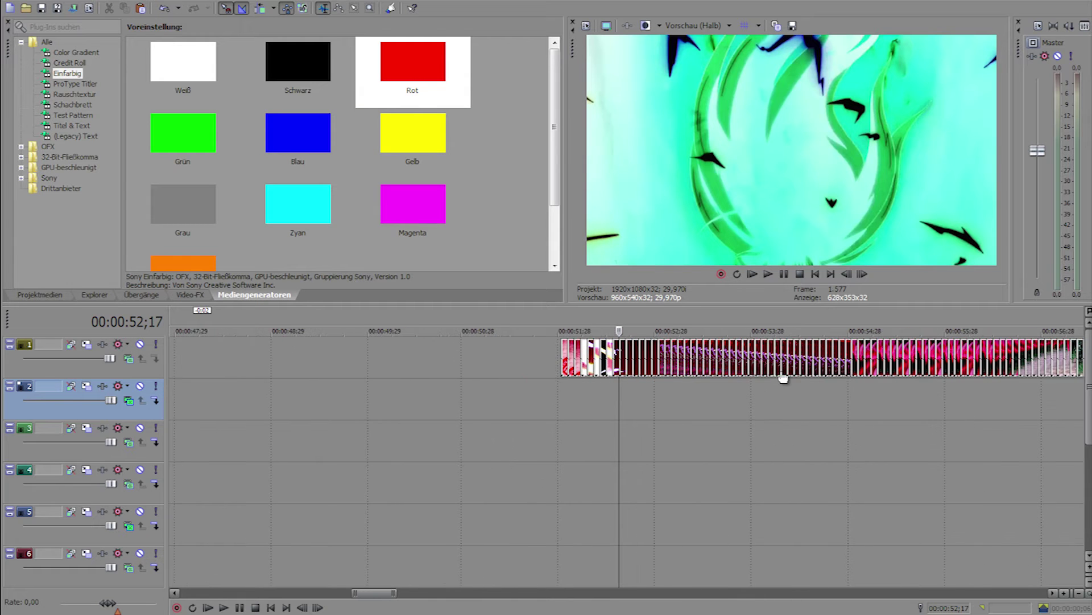
Apply the Standard preset of the Invertieren video effect to the uncut clip at about 00:01:03 on track 1
left_click(828, 384)
scroll(905, 384, "up", 3)
mouse_move(619, 347)
left_mouse_down()
mouse_move(598, 346)
mouse_move(607, 345)
left_mouse_up()
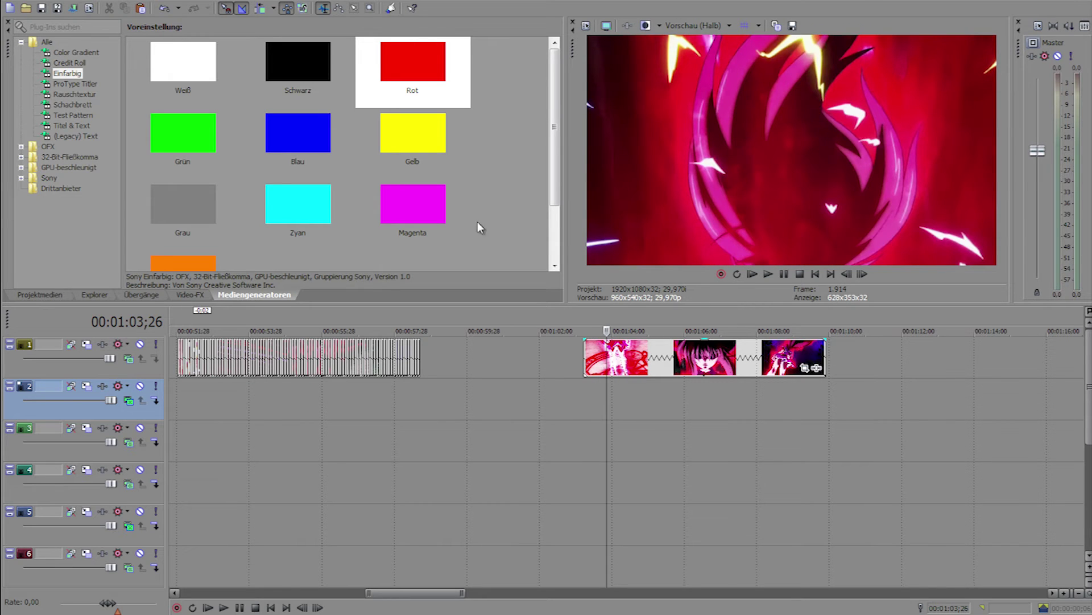
left_click(181, 294)
left_click_drag(180, 73, 175, 107)
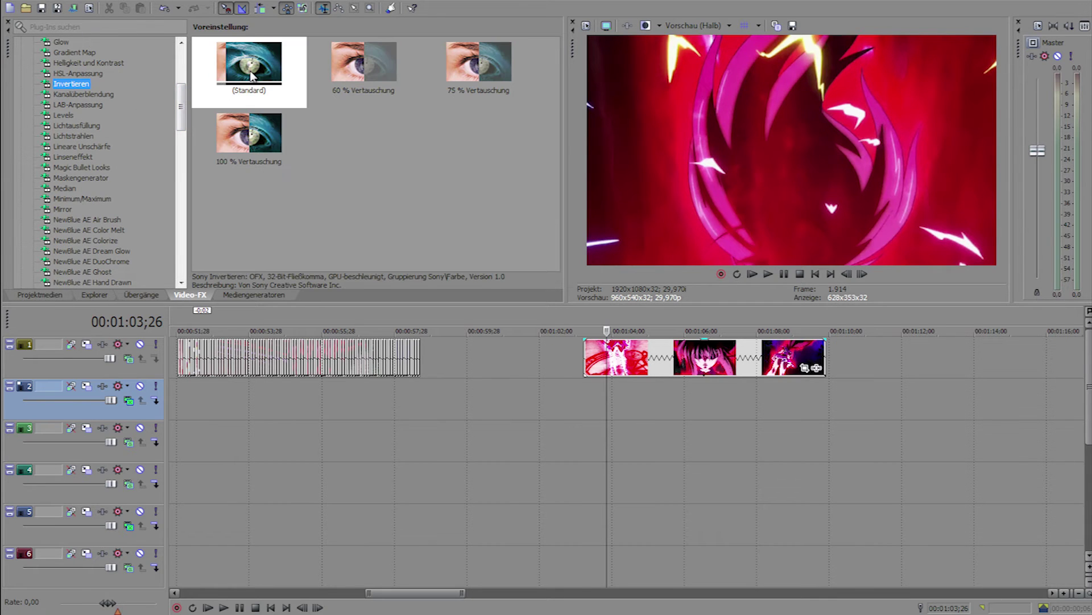
left_click_drag(252, 75, 595, 345)
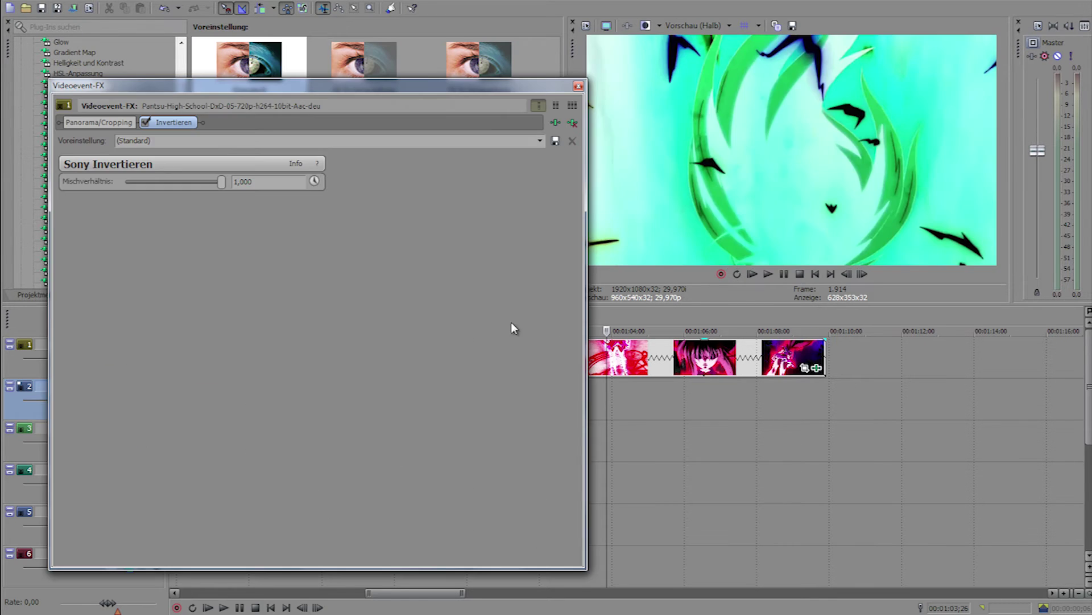
Enable animation of the effect's Mischverhältnis from the clip's start and set it to 0,000 at 00:00:00;02
left_click_drag(606, 391, 584, 391)
left_click_drag(429, 89, 427, 119)
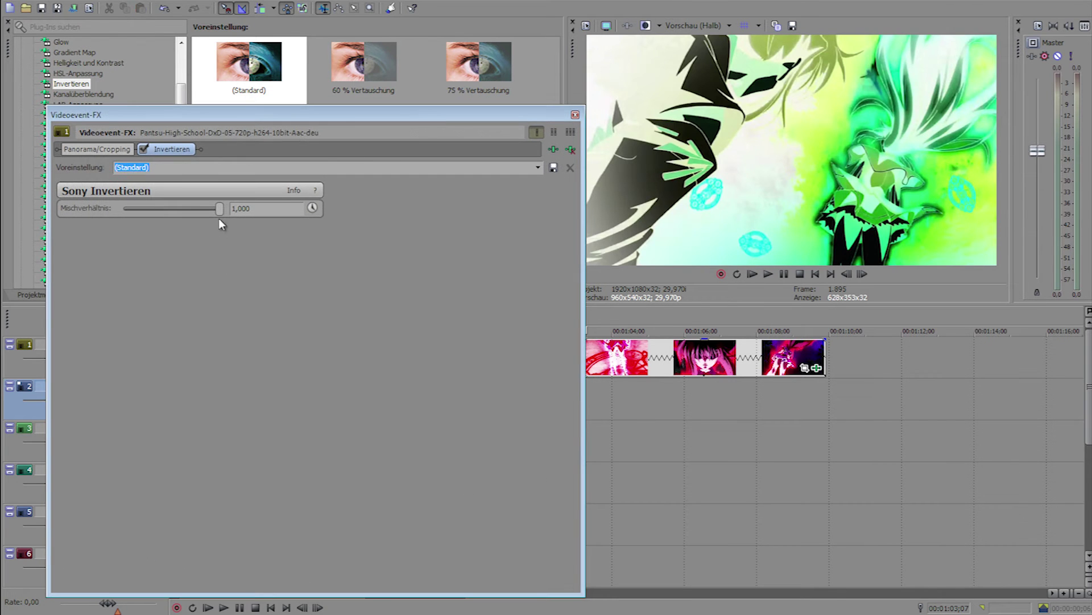
left_click(313, 208)
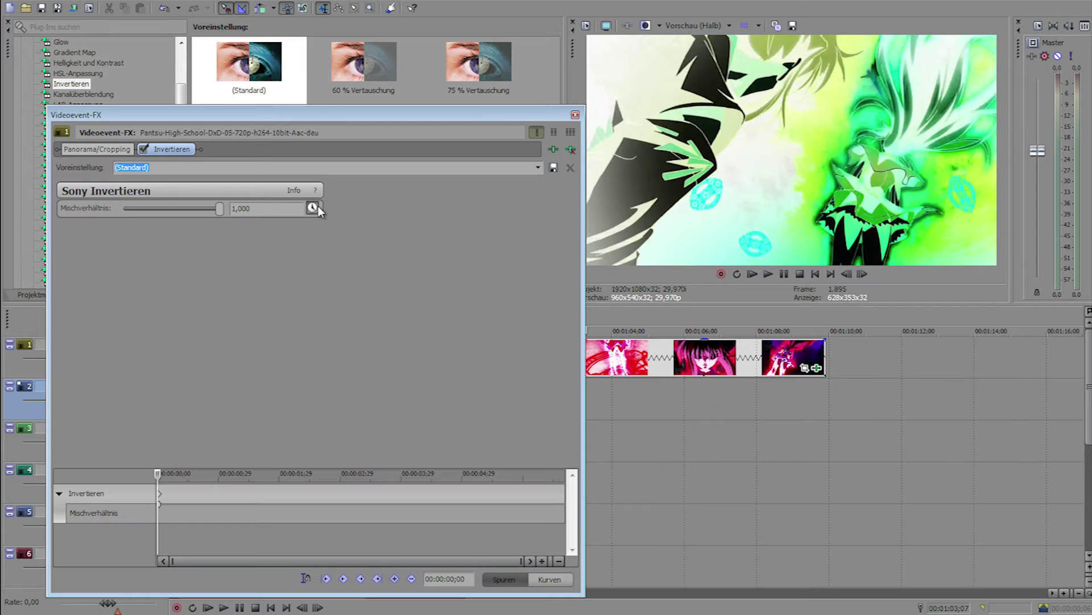
left_click_drag(158, 473, 162, 473)
scroll(177, 498, "up", 4)
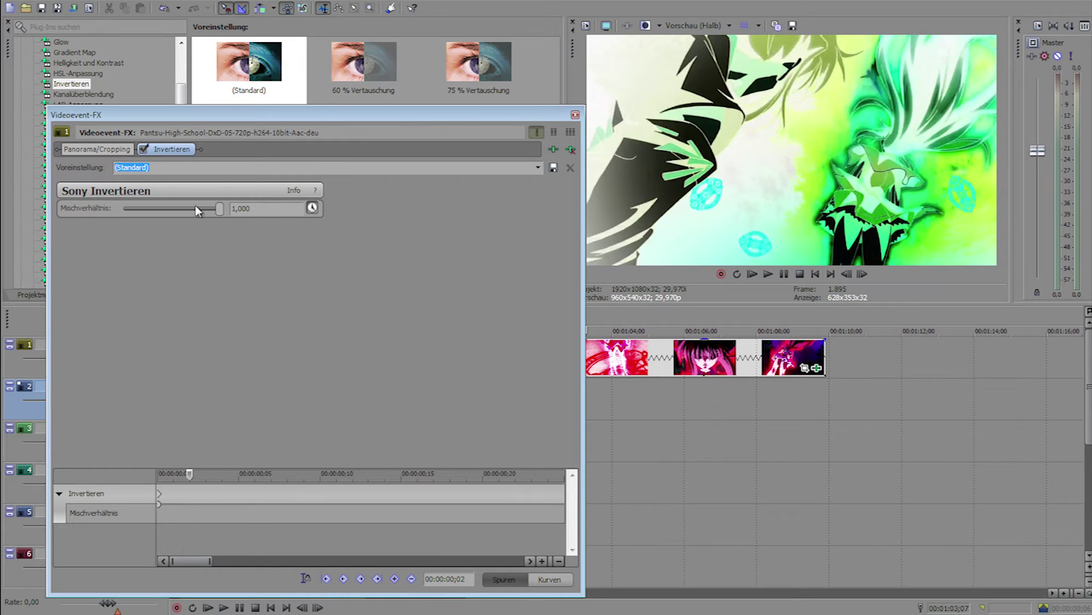
left_click_drag(219, 211, 98, 218)
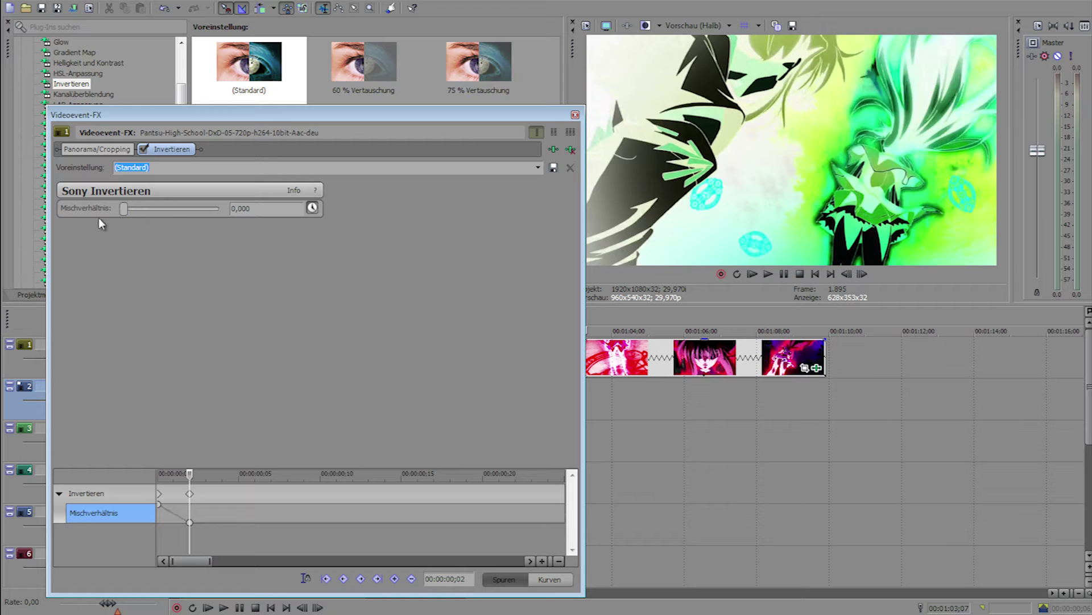
Add Mischverhältnis keyframes of 1,000 at 00:00:00;04 and 0,000 at 00:00:00;06, and close the effect settings
left_click_drag(193, 474, 219, 489)
left_click_drag(124, 207, 238, 235)
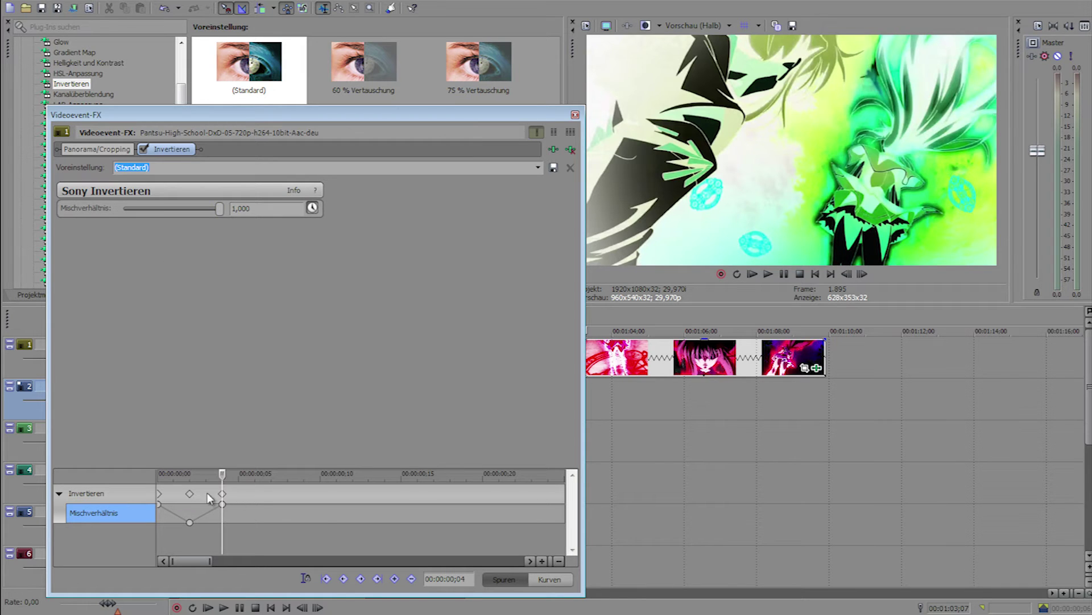
left_click_drag(260, 478, 259, 479)
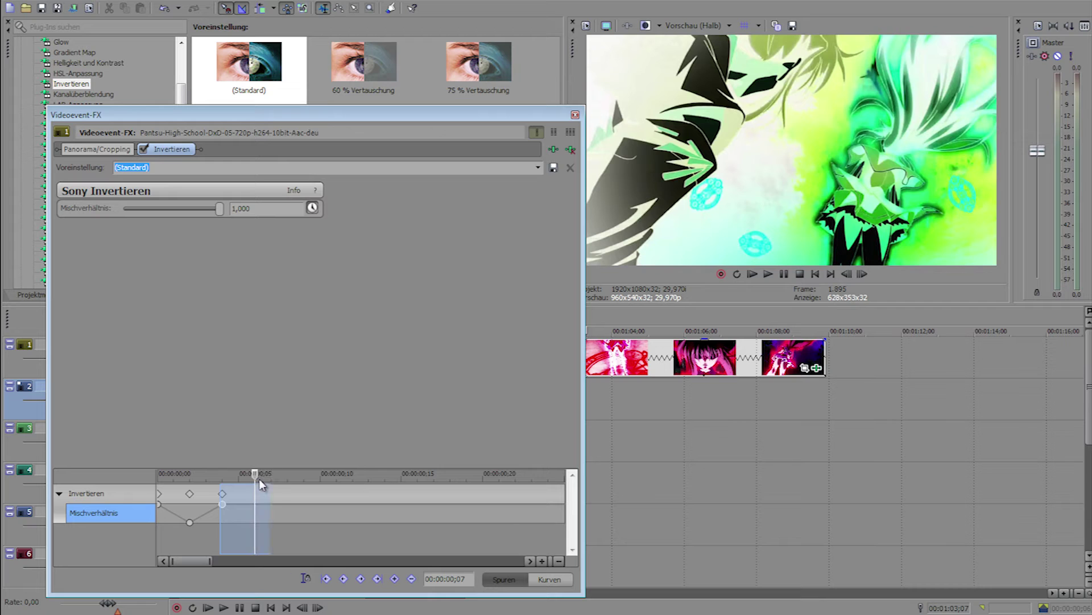
left_click_drag(216, 209, 135, 218)
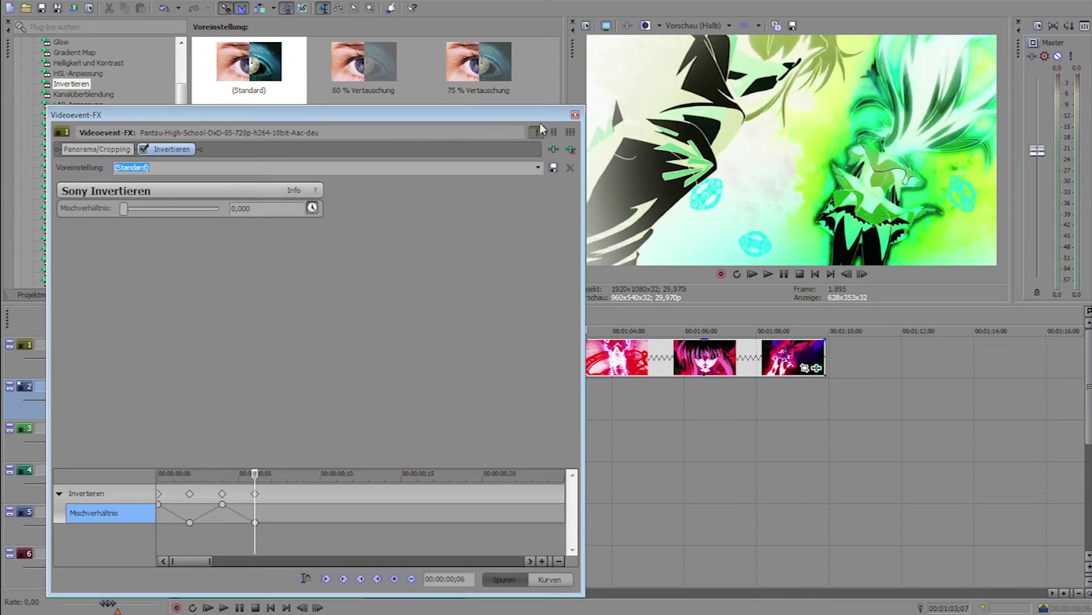
left_click(575, 115)
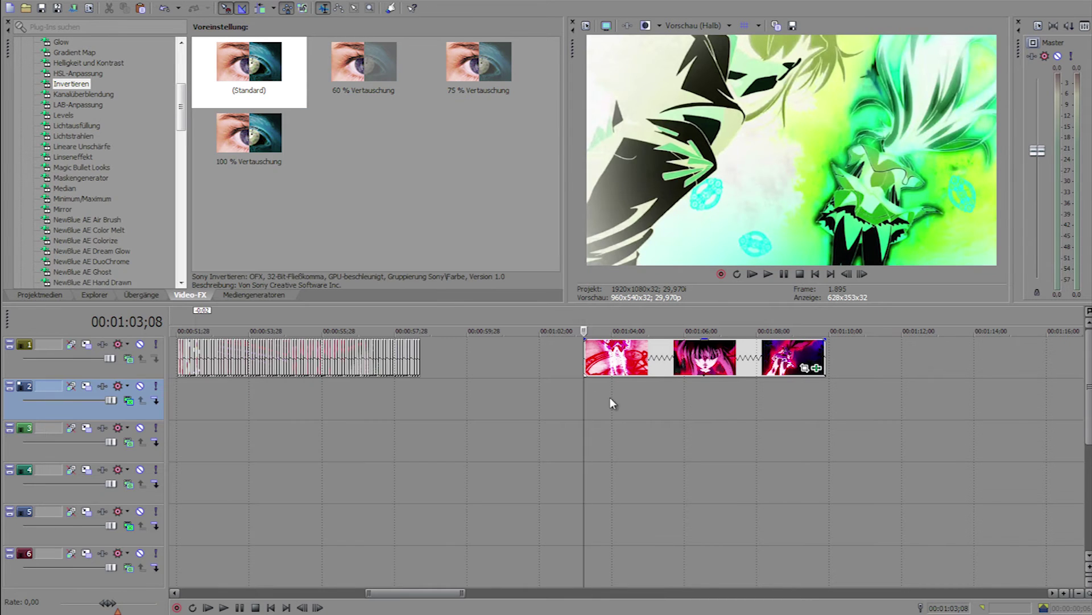
Play the start of the keyframed clip and step back through its first frames to check the inversion
key("space")
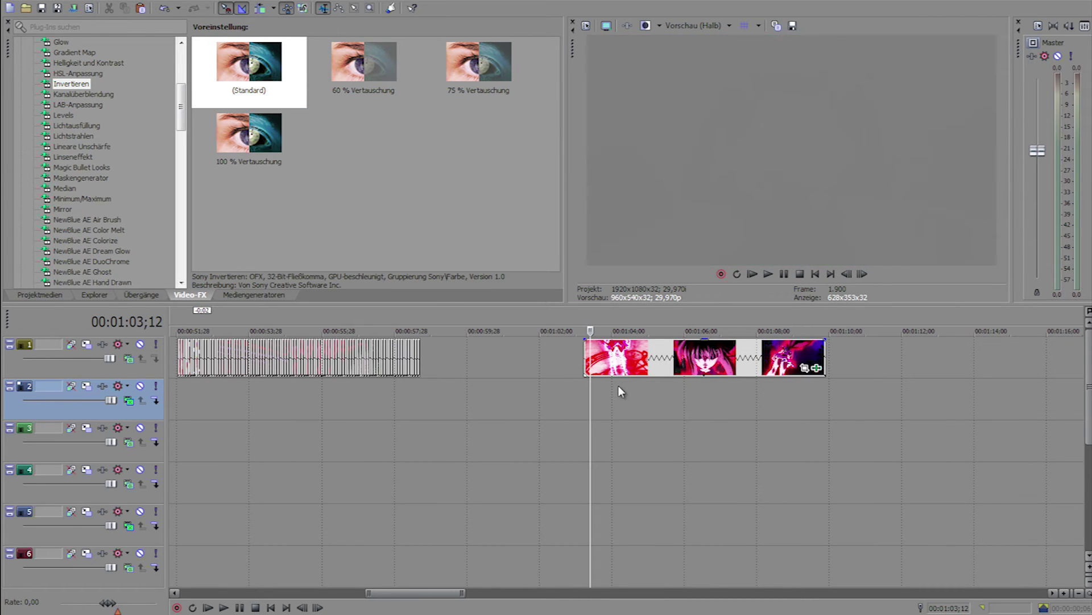
key("Left")
key("Left")
key("Left")
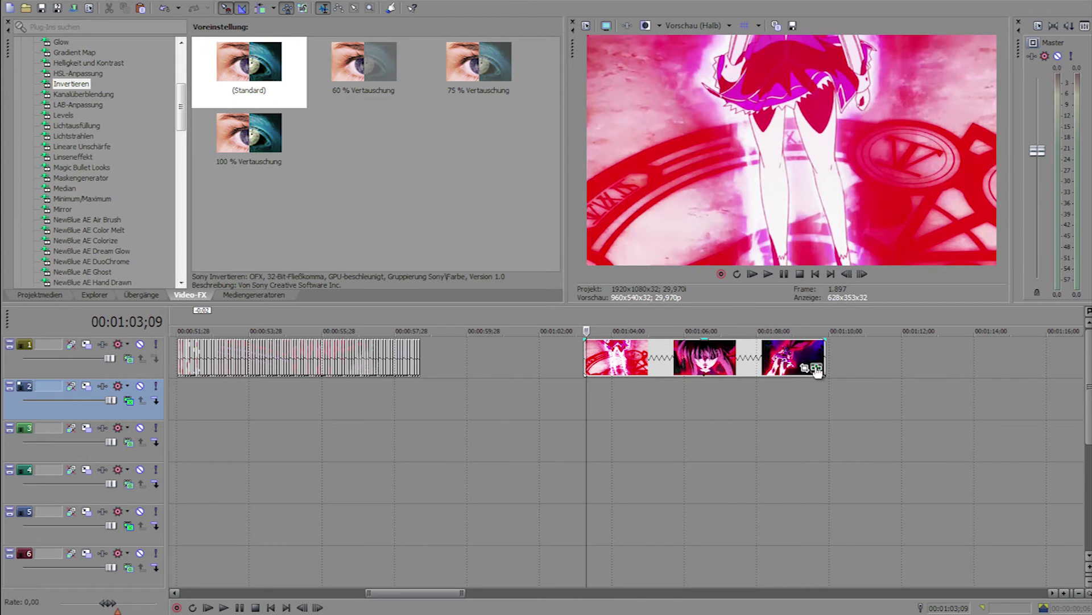
Reopen the clip's Invertieren settings and spread the Mischverhältnis keyframes farther apart
left_click(816, 369)
left_click_drag(157, 474, 158, 476)
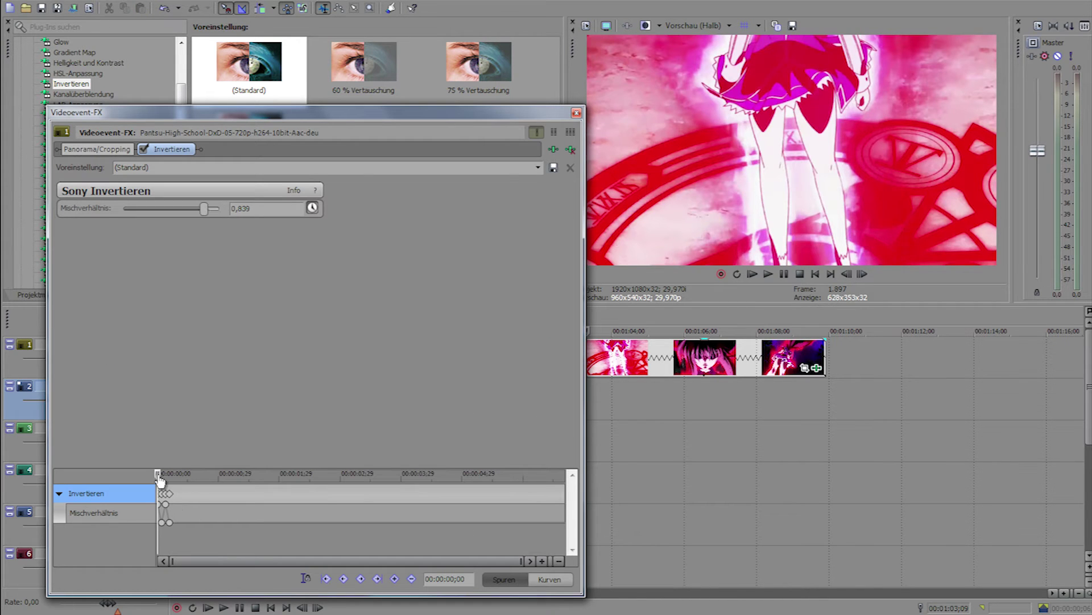
left_click(169, 532)
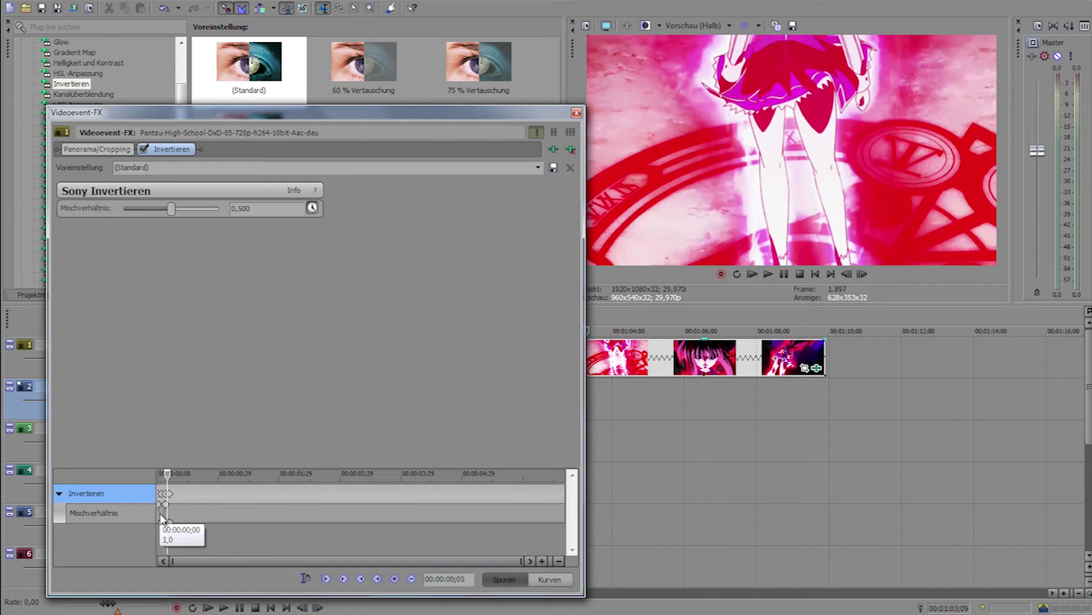
left_click_drag(166, 499, 189, 476)
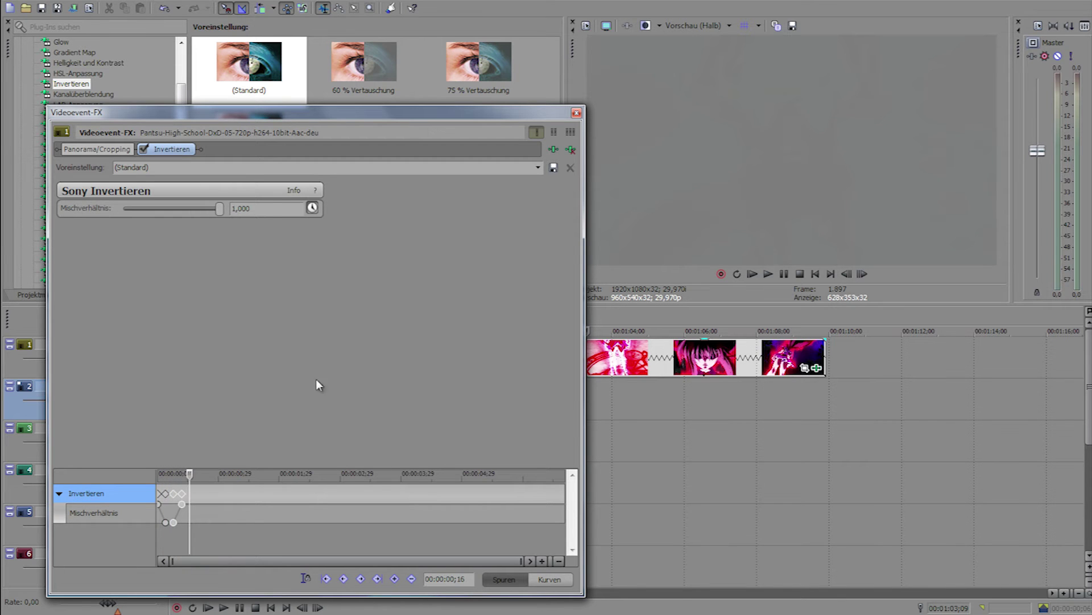
Preview the clip with the adjusted keyframes and remove the Invertieren effect from it
left_click(576, 112)
key("space")
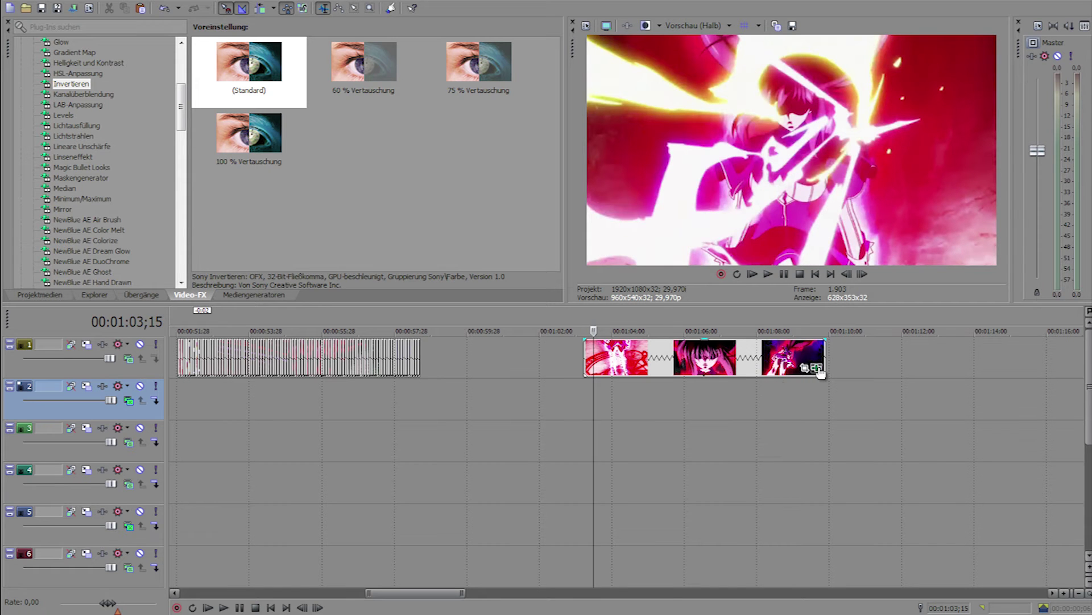
left_click(819, 370)
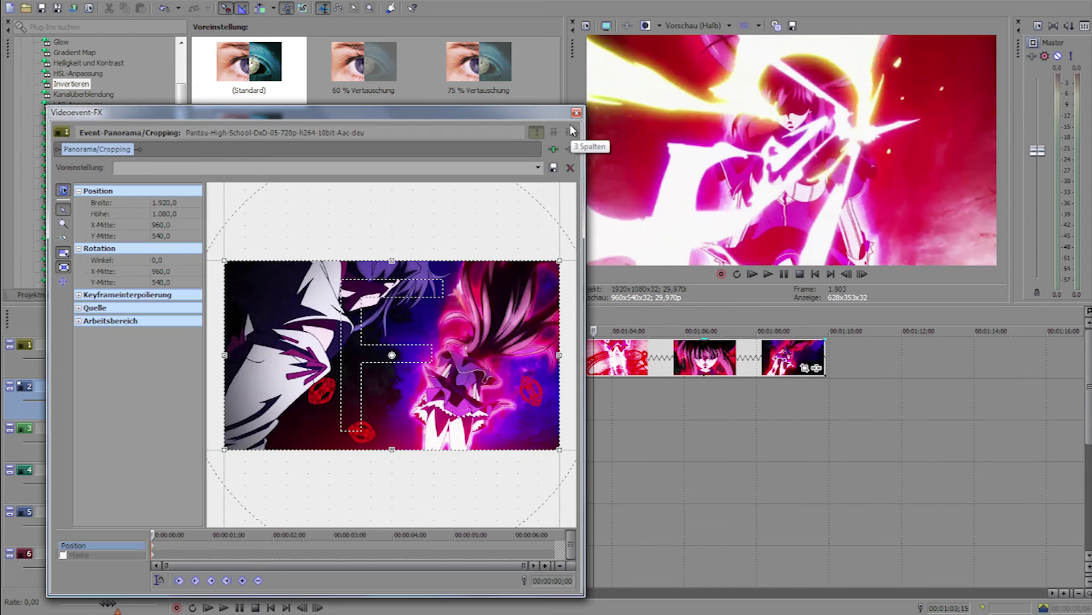
left_click(576, 112)
Split the beginning of the track 1 clip every two frames into ten short pieces, up to 00:01:03;27
scroll(590, 387, "up", 5)
left_click(553, 358)
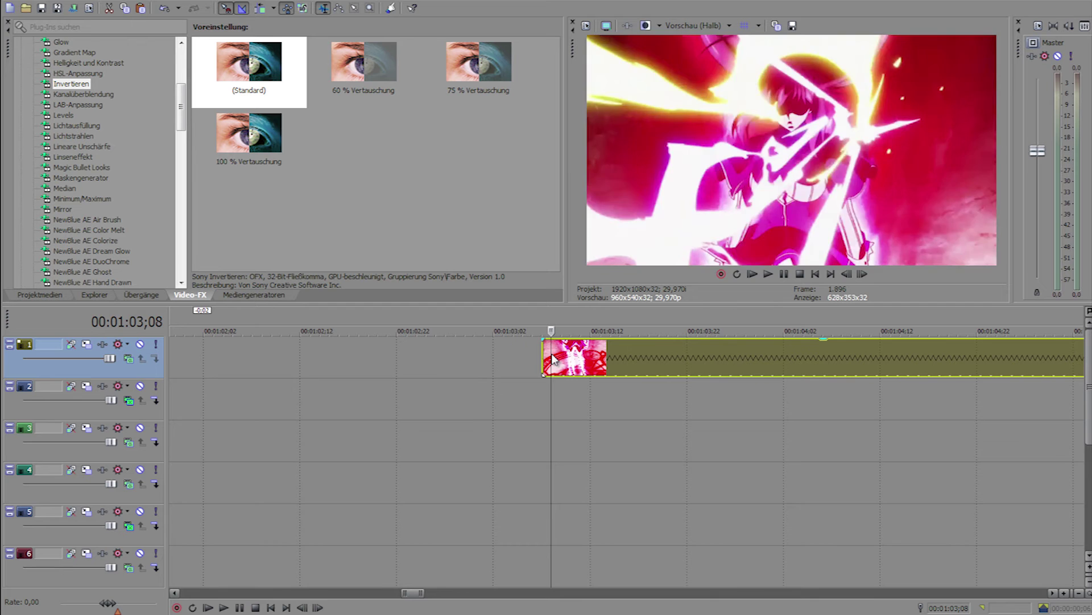
key("Left")
scroll(567, 387, "up", 3)
key("Right")
key("Right")
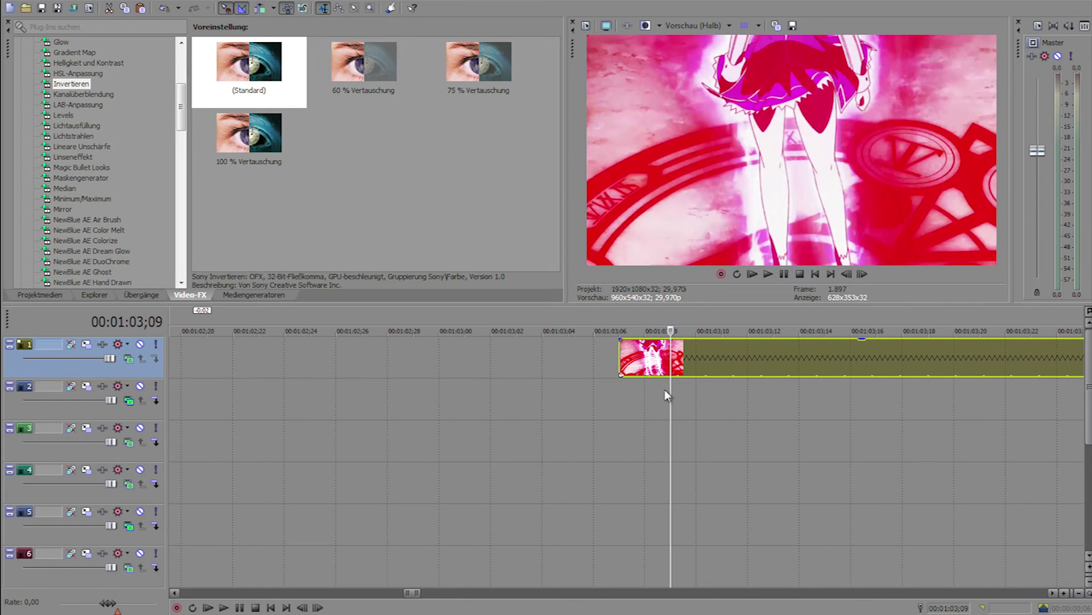
key("s")
key("Right")
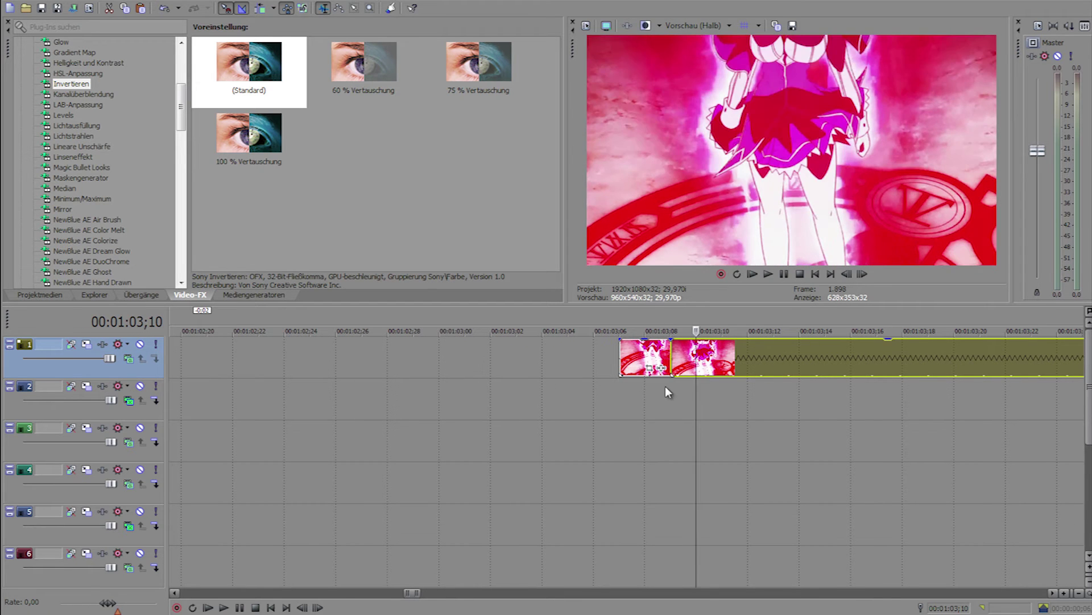
key("Right")
key("s")
key("Right")
key("Right")
key("s")
key("Right")
key("Right")
key("s")
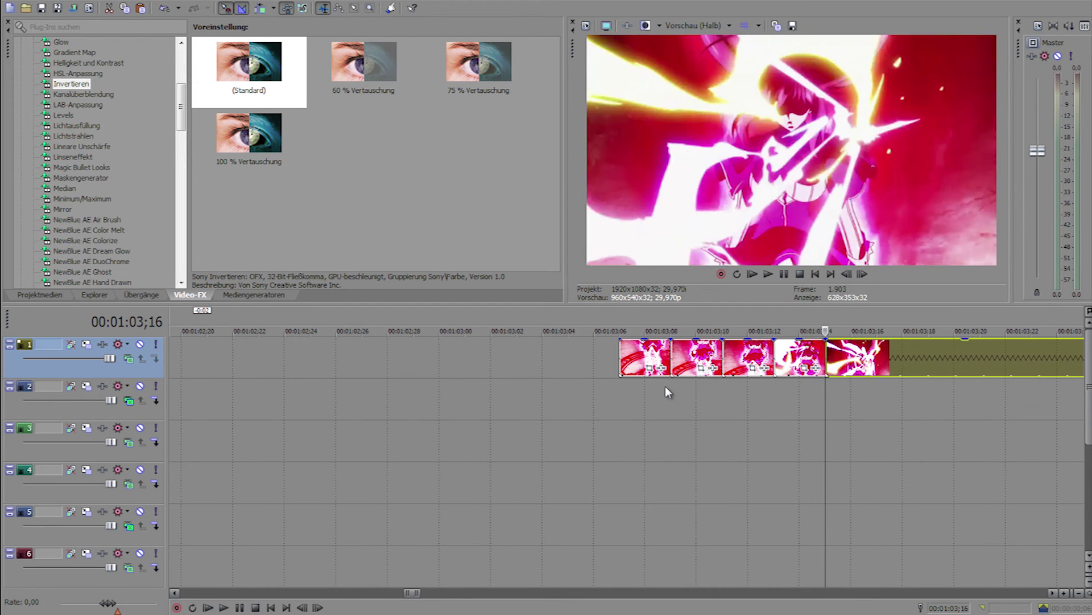
key("Right")
key("s")
key("Right")
key("Right")
key("s")
key("Right")
key("Right")
key("s")
key("Right")
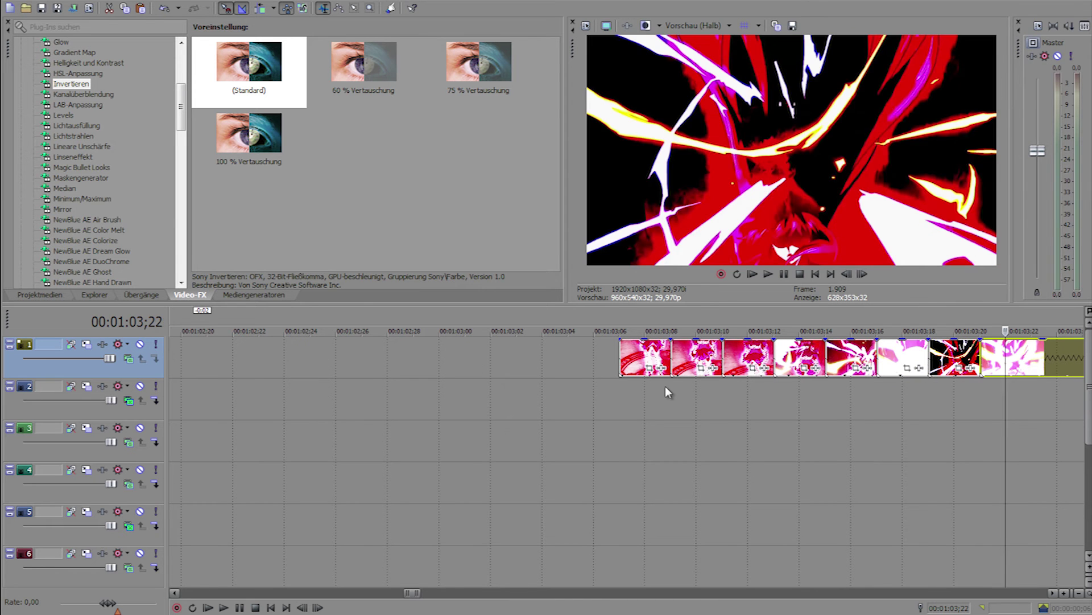
key("s")
key("Right")
key("Right")
key("s")
key("Right")
key("Right")
key("s")
key("Right")
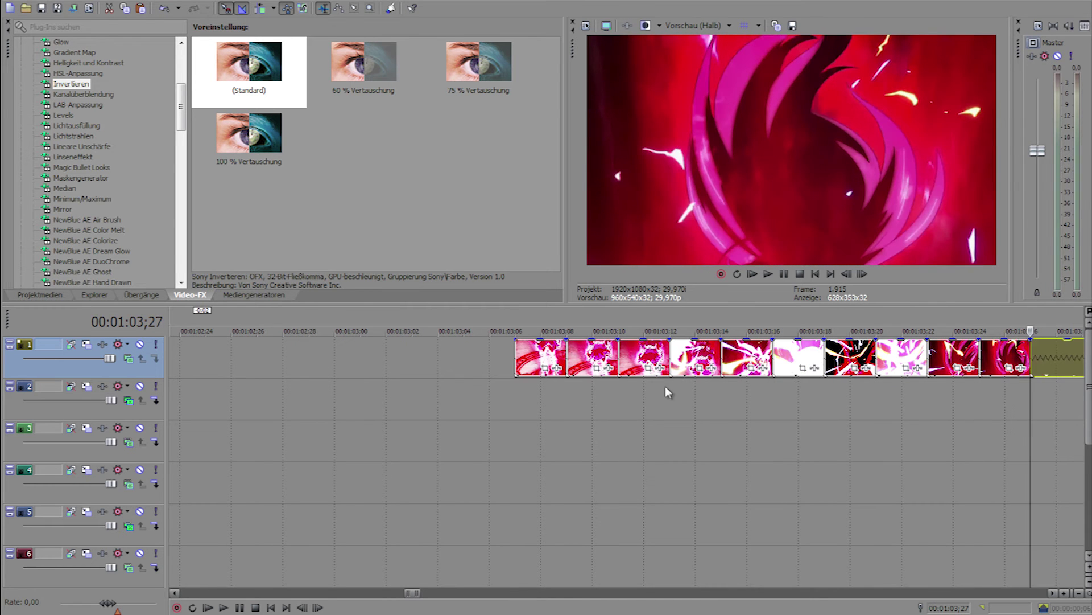
Apply the Standard Invertieren preset to every second one of the ten two-frame pieces, starting with the second
scroll(679, 407, "down", 1)
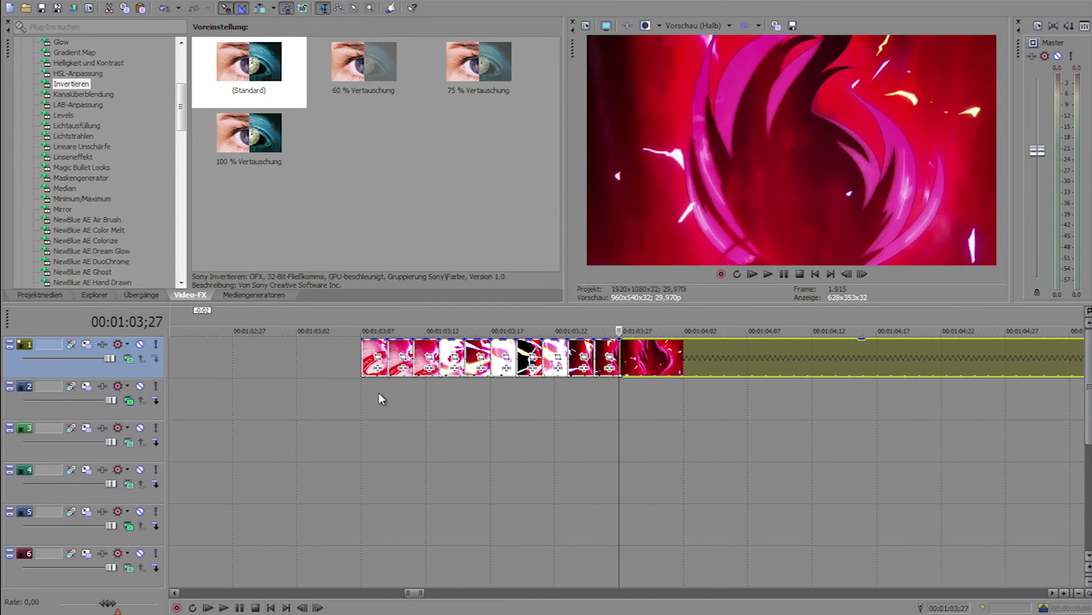
left_click(379, 394)
left_click_drag(249, 67, 395, 358)
left_click(577, 113)
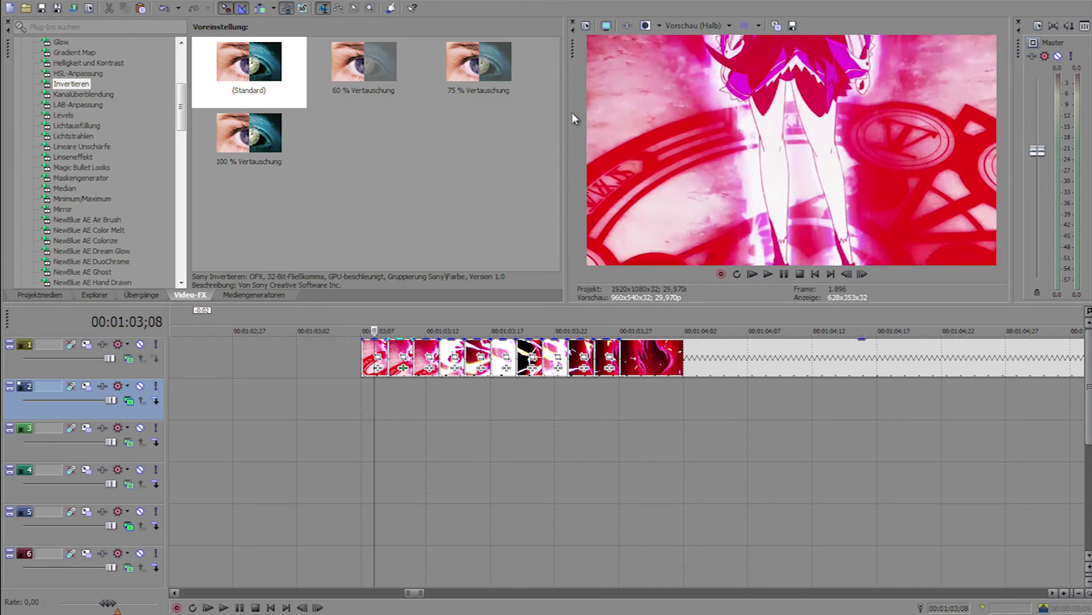
left_click_drag(248, 67, 448, 352)
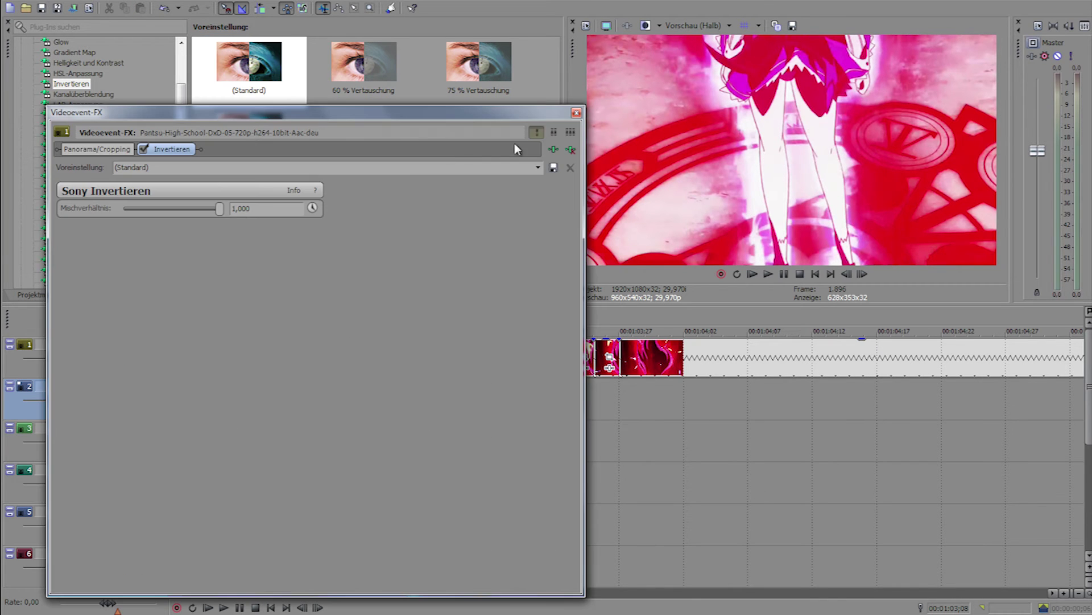
left_click(576, 112)
left_click_drag(248, 67, 506, 360)
left_click(577, 113)
left_click_drag(249, 67, 561, 356)
left_click(576, 112)
left_click(252, 80)
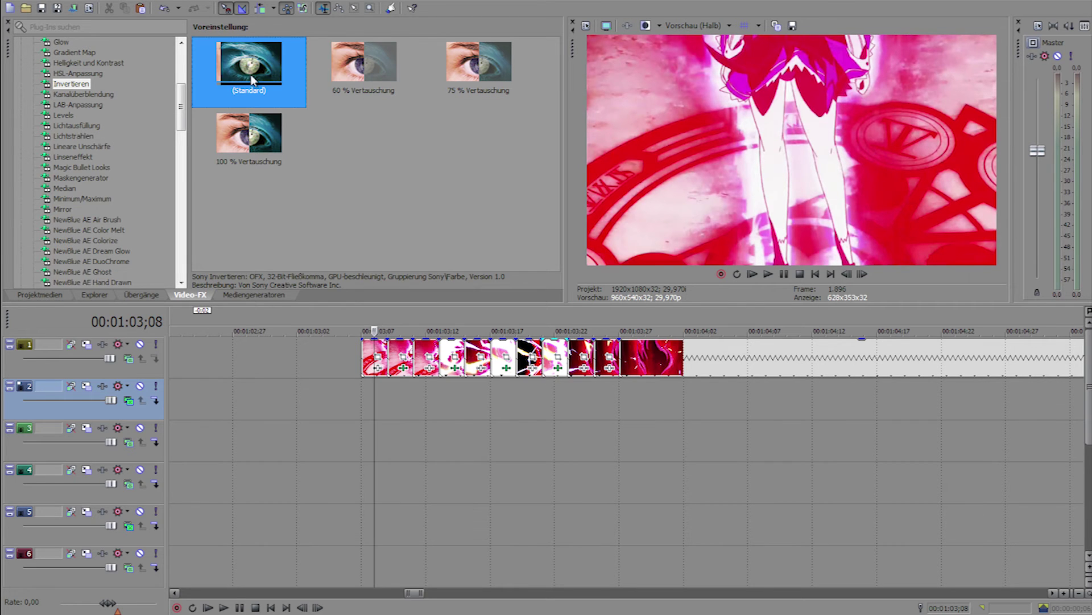
left_click_drag(618, 397, 609, 350)
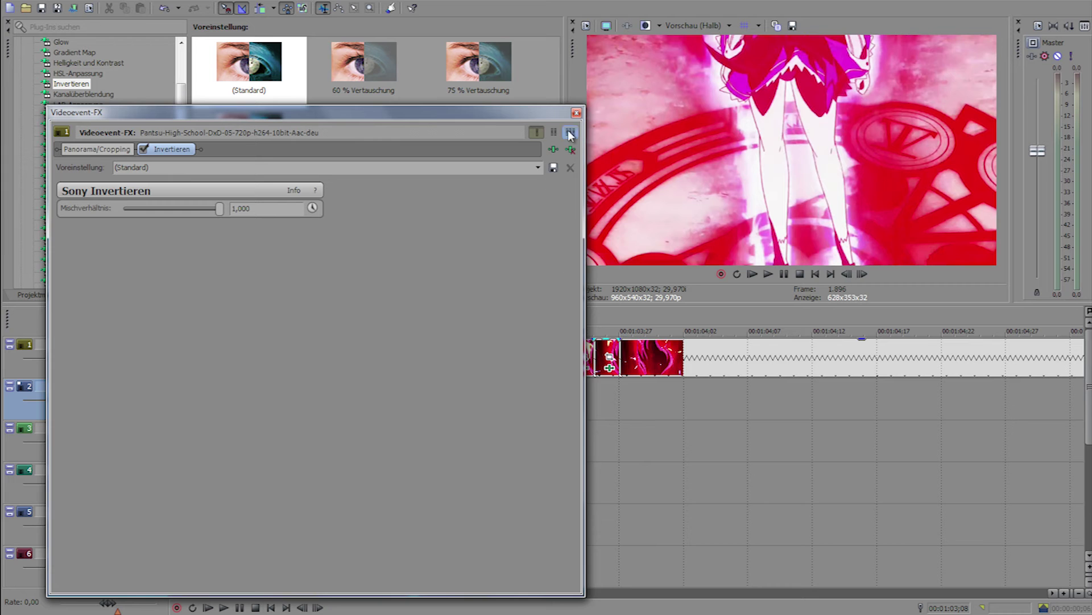
left_click(577, 113)
Play the alternating inverted and normal pieces from the start of the split clip
scroll(416, 412, "down", 2)
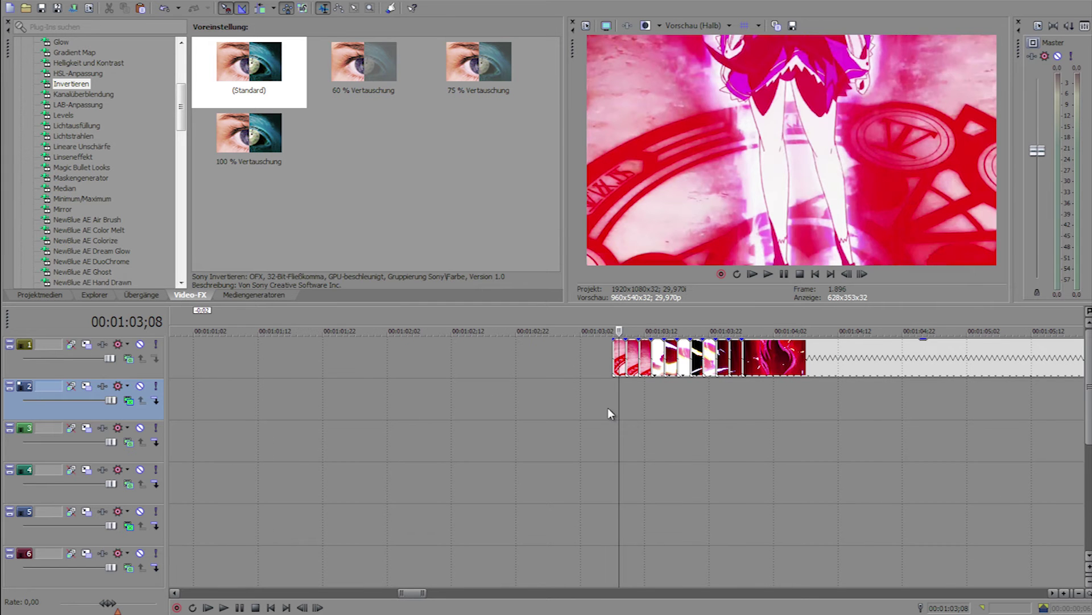
scroll(610, 410, "down", 2)
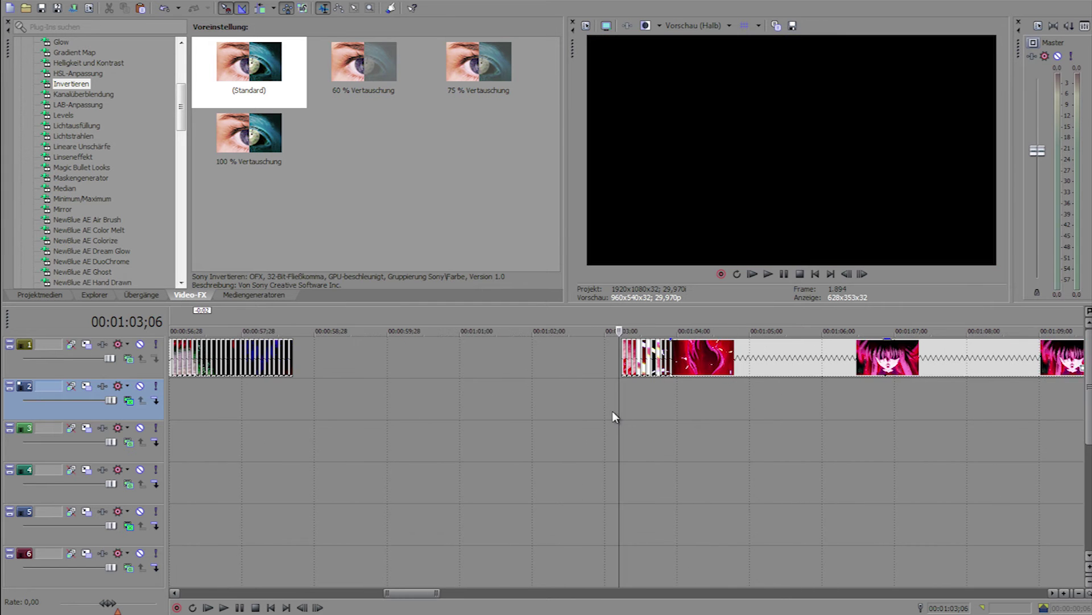
left_click(768, 274)
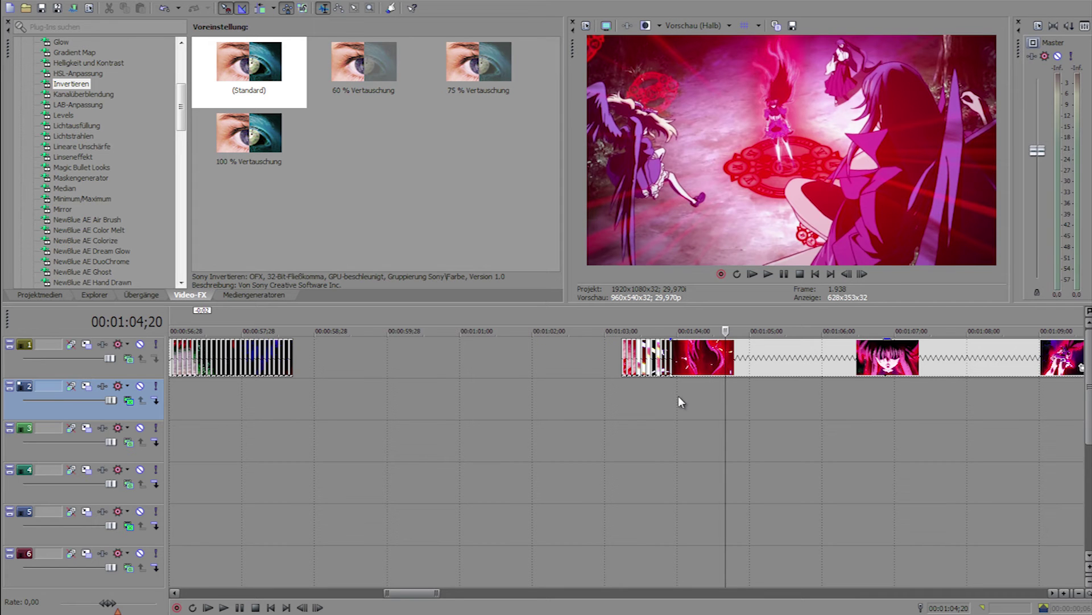
left_click(621, 405)
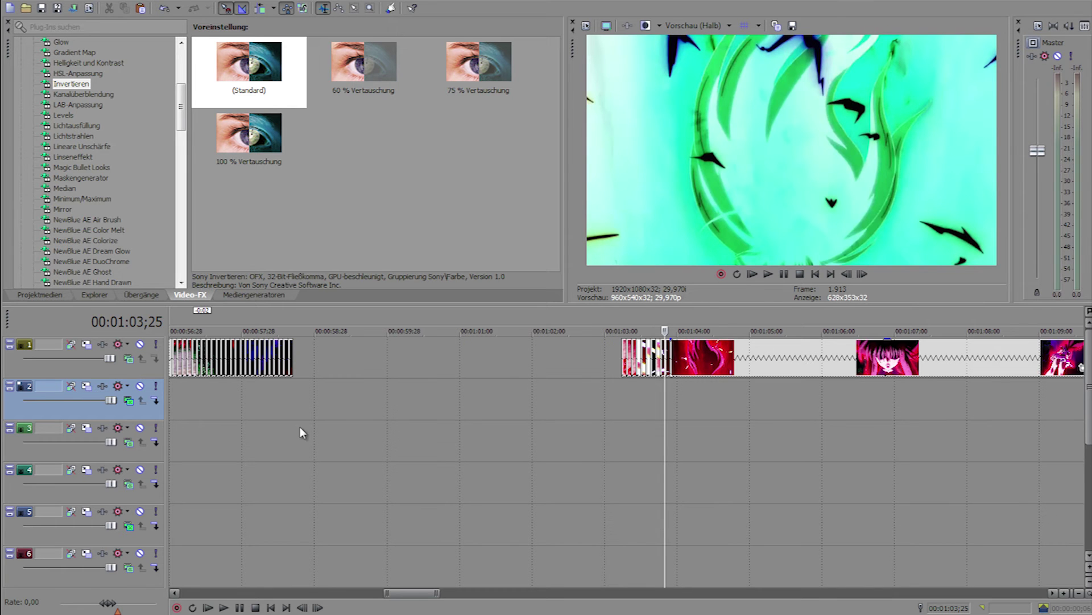
Inspect the short clips in the earlier example strip on track 1, around 00:00:57
left_click(220, 422)
left_click_drag(222, 414, 227, 414)
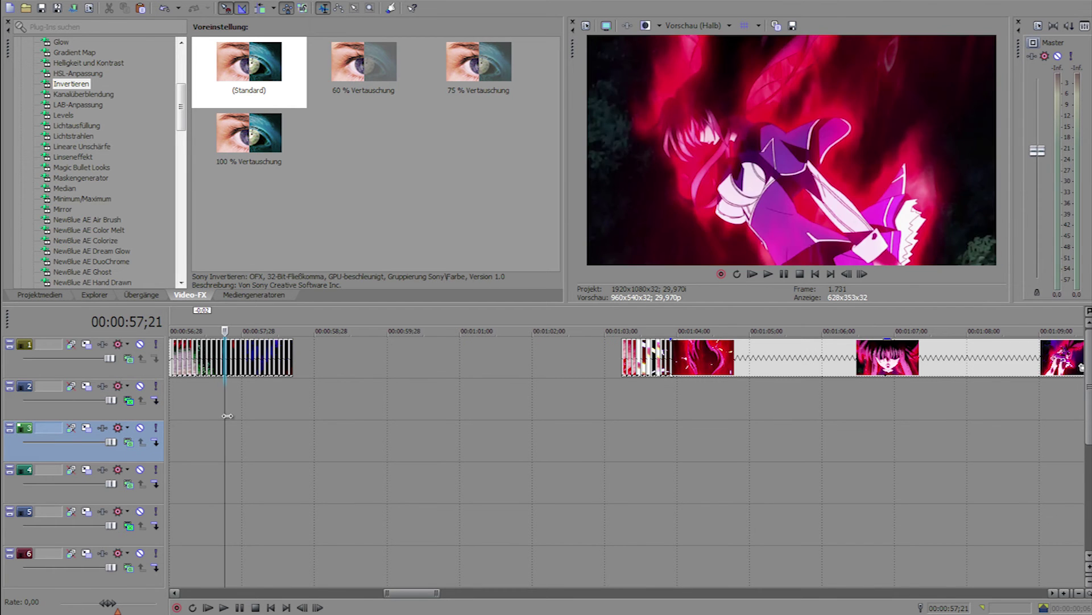
scroll(235, 423, "up", 5)
scroll(569, 430, "down", 1)
left_click_drag(620, 426, 853, 423)
Turn on loop playback and play the first of the separate example clips near 00:01:23 on track 1
scroll(866, 443, "down", 9)
left_click(737, 274)
left_click(767, 274)
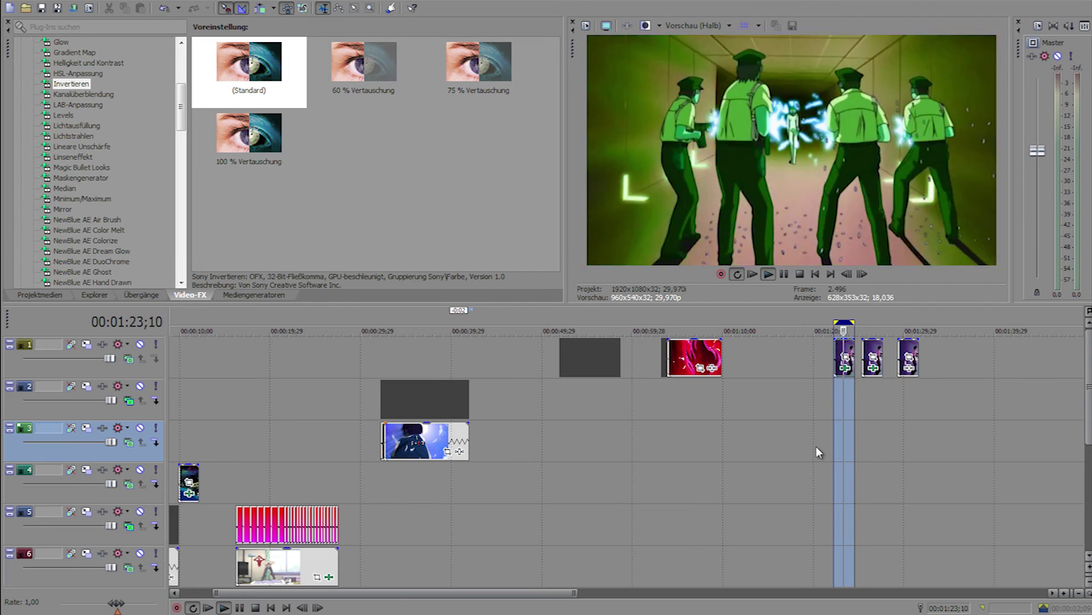
Limit the loop region to the second example clip near 00:01:26 on track 1 and play it
scroll(816, 446, "up", 2)
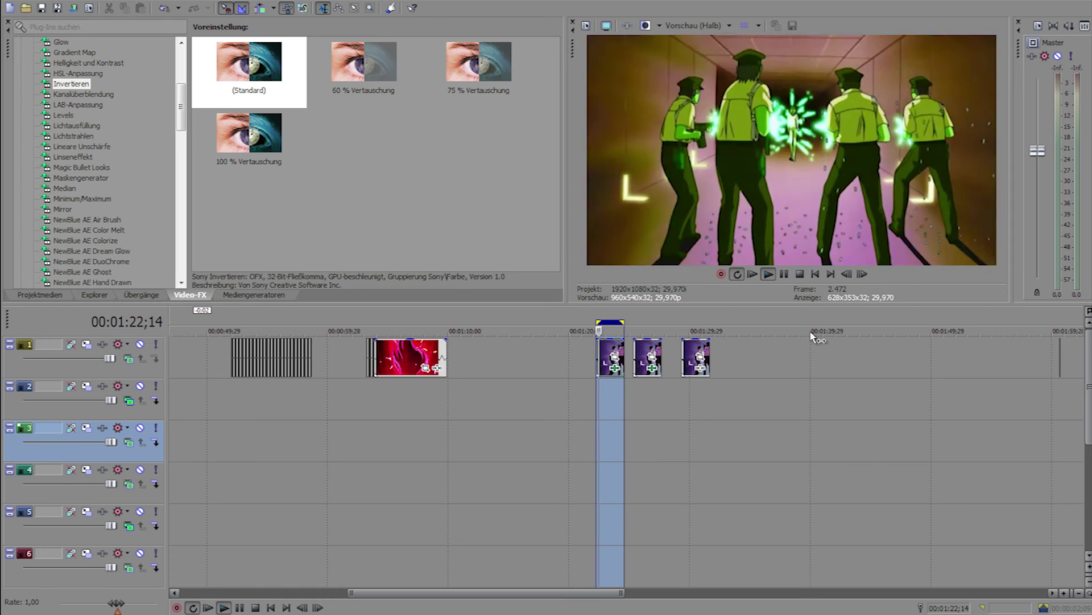
left_click(784, 275)
left_click_drag(633, 401, 661, 400)
left_click(769, 273)
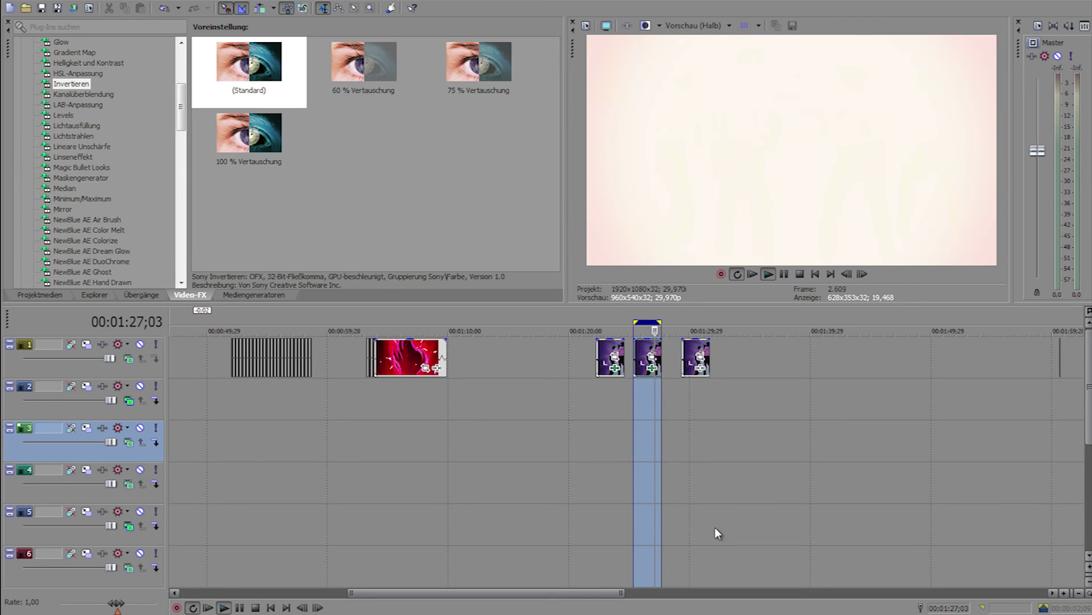
left_click(786, 275)
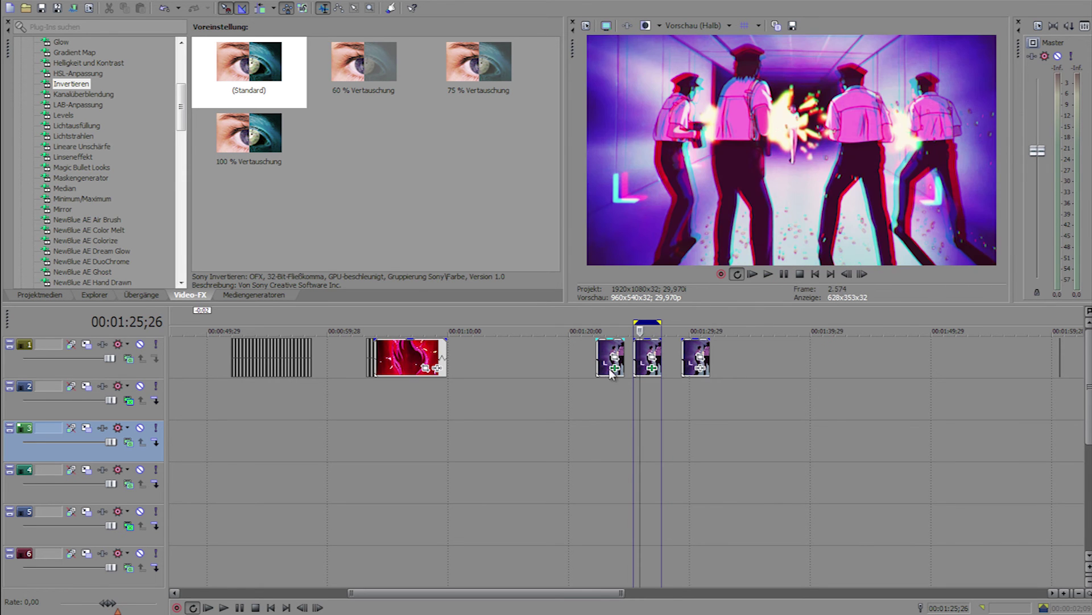
Examine the Farbton rotieren and Offset keyframes of Farbkorrektur (sekundär) on the first example clip near 00:01:23
left_click(615, 391)
left_click(615, 367)
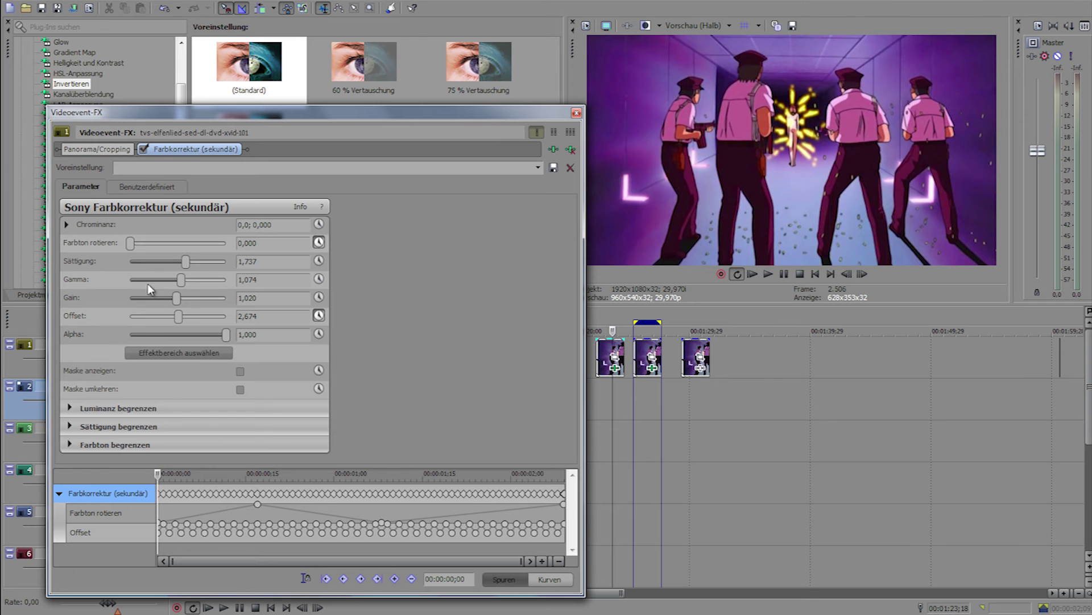
mouse_move(161, 481)
left_mouse_down()
mouse_move(334, 476)
mouse_move(155, 471)
left_mouse_up()
mouse_move(170, 530)
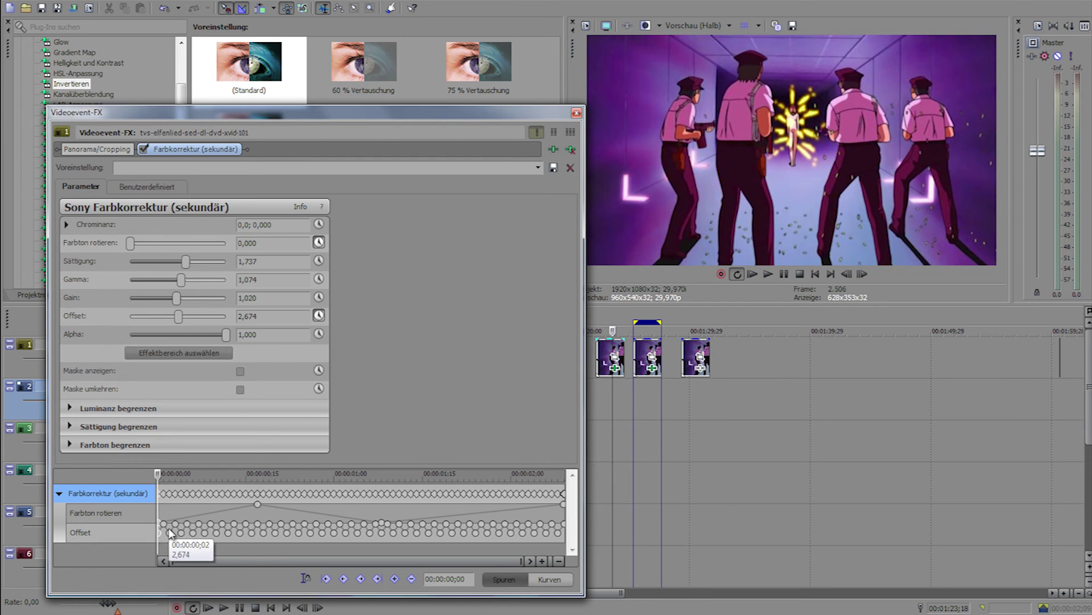
left_click_drag(162, 480, 187, 480)
left_click(577, 113)
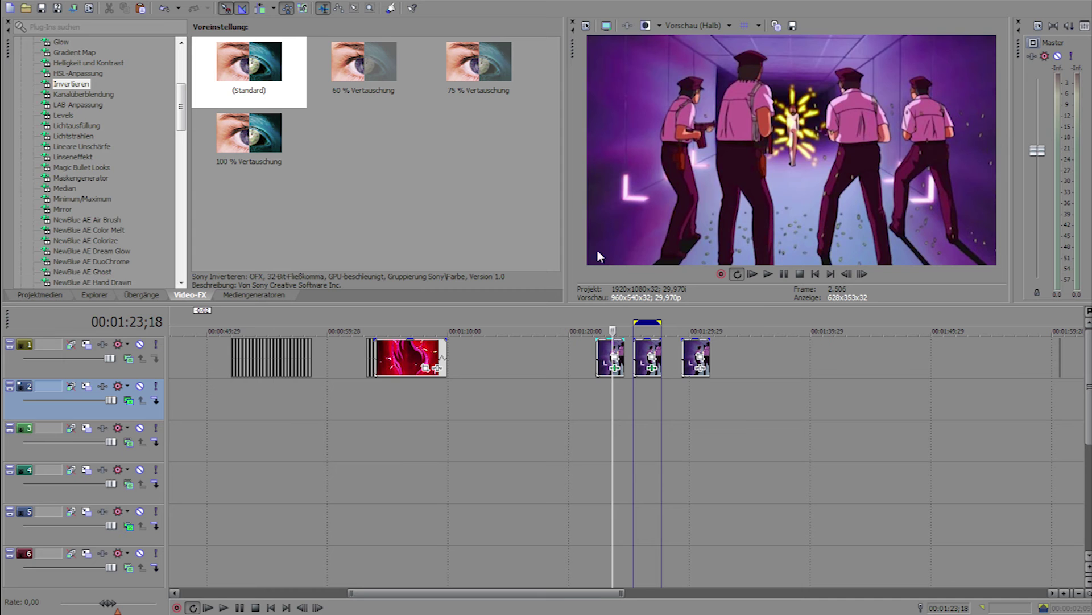
Examine the effect chain and Farbkorrektur (sekundär) keyframes of the second example clip near 00:01:26
left_click(650, 393)
left_click(652, 369)
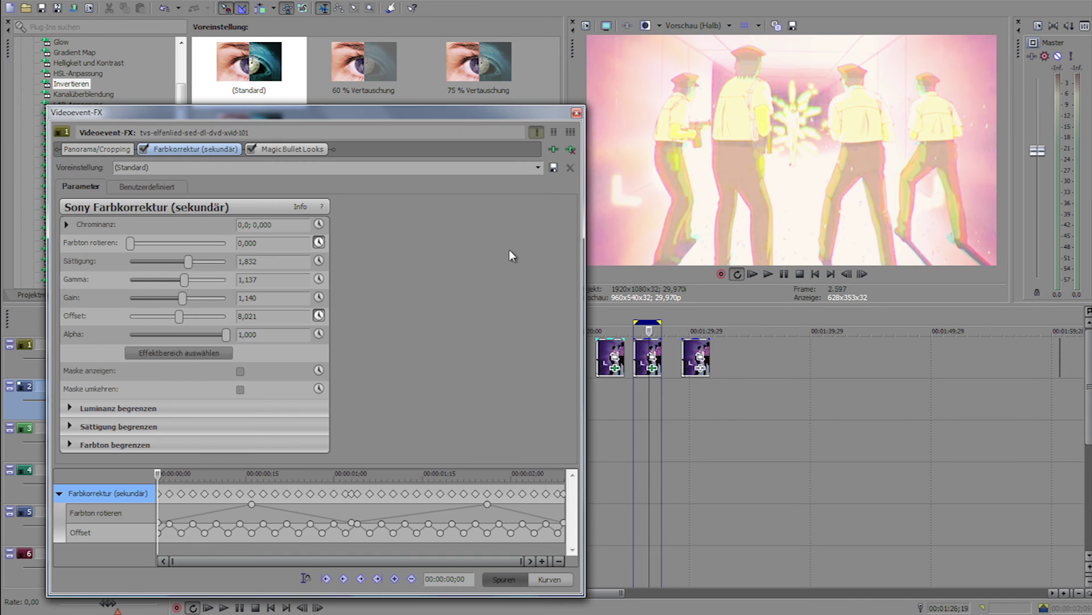
left_click(577, 114)
Apply the Standard Farbkorrektur (sekundär) preset to the third example clip near 00:01:29 on track 1
left_click(688, 386)
scroll(735, 394, "up", 2)
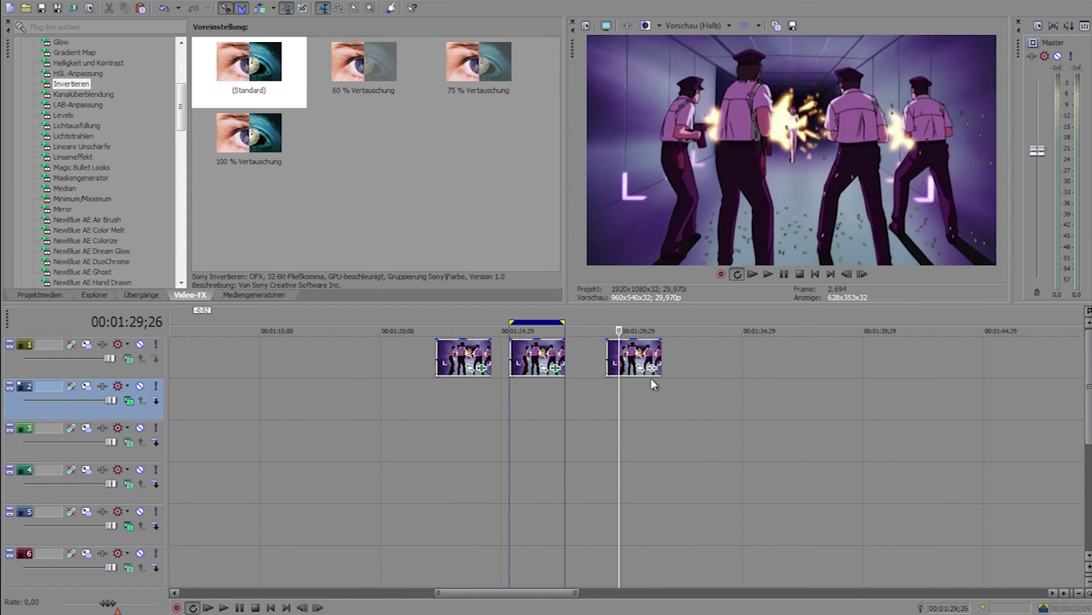
left_click(620, 353)
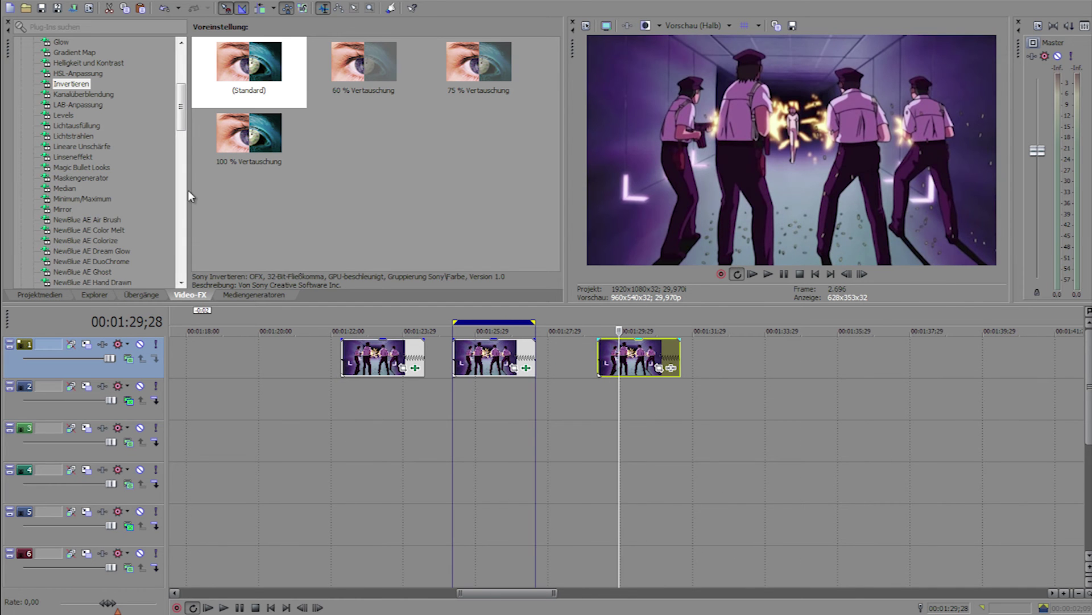
left_click_drag(184, 91, 187, 51)
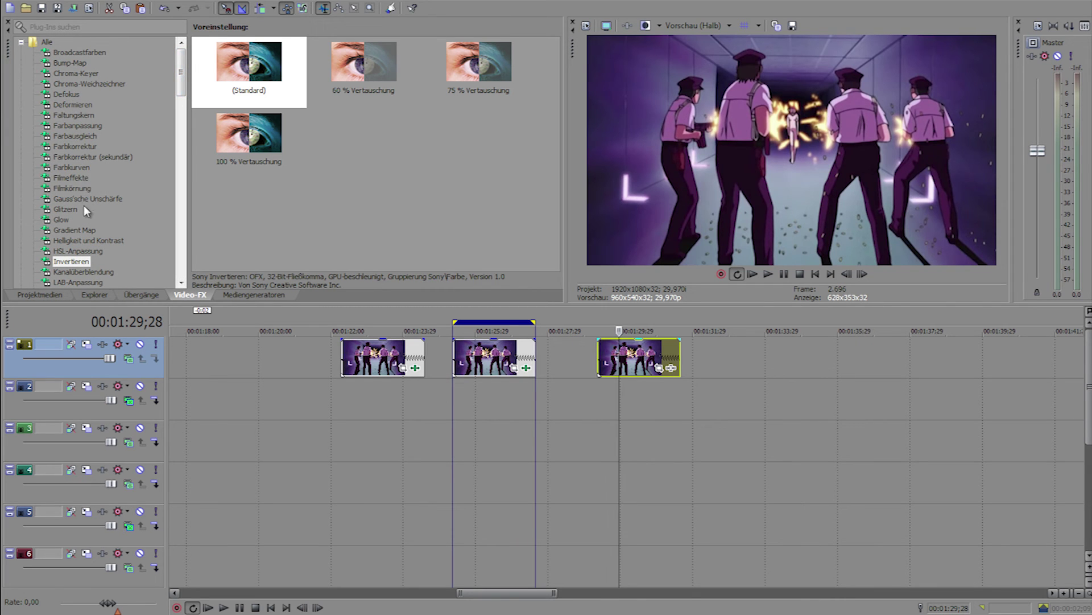
scroll(84, 206, "down", 1)
scroll(85, 206, "down", 1)
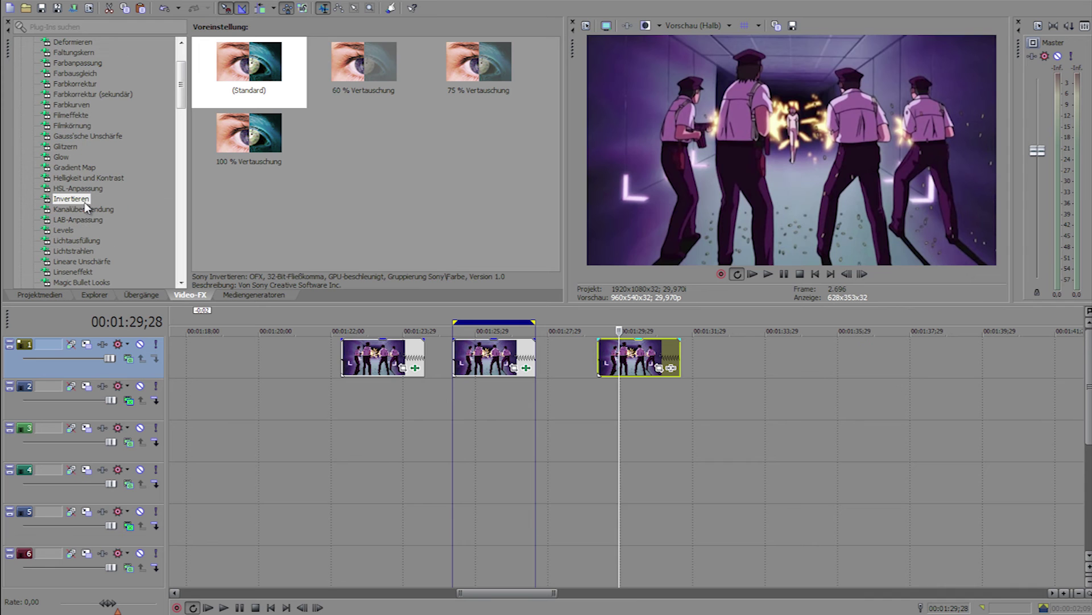
left_click(91, 95)
left_click_drag(248, 67, 636, 366)
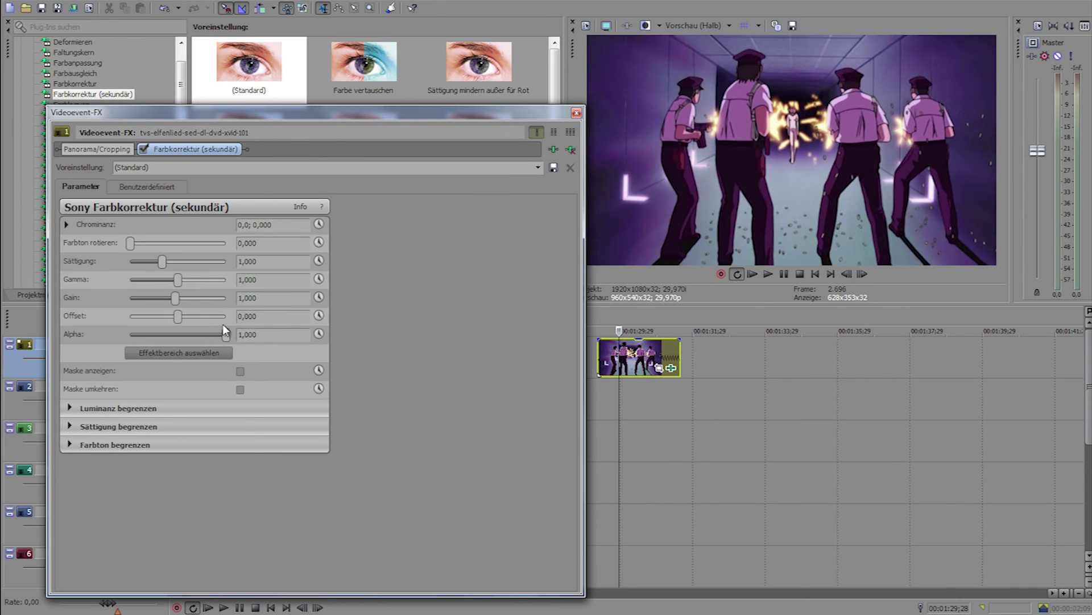
Animate the Offset parameter and set it to 254 at 00:00:00;02 in the clip
left_click(318, 316)
left_click_drag(158, 473, 179, 483)
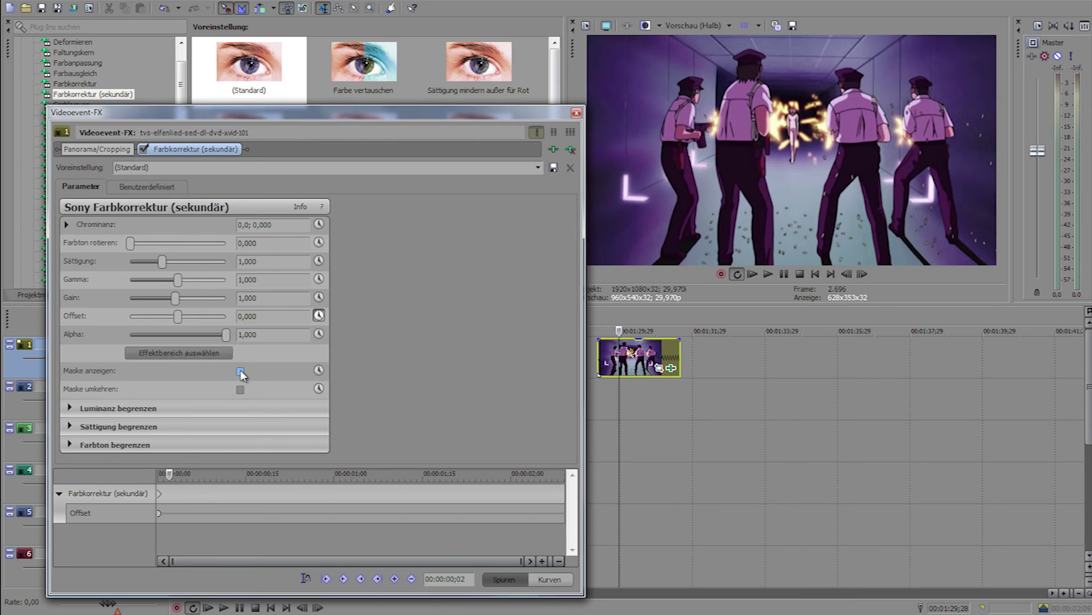
left_click_drag(176, 316, 228, 316)
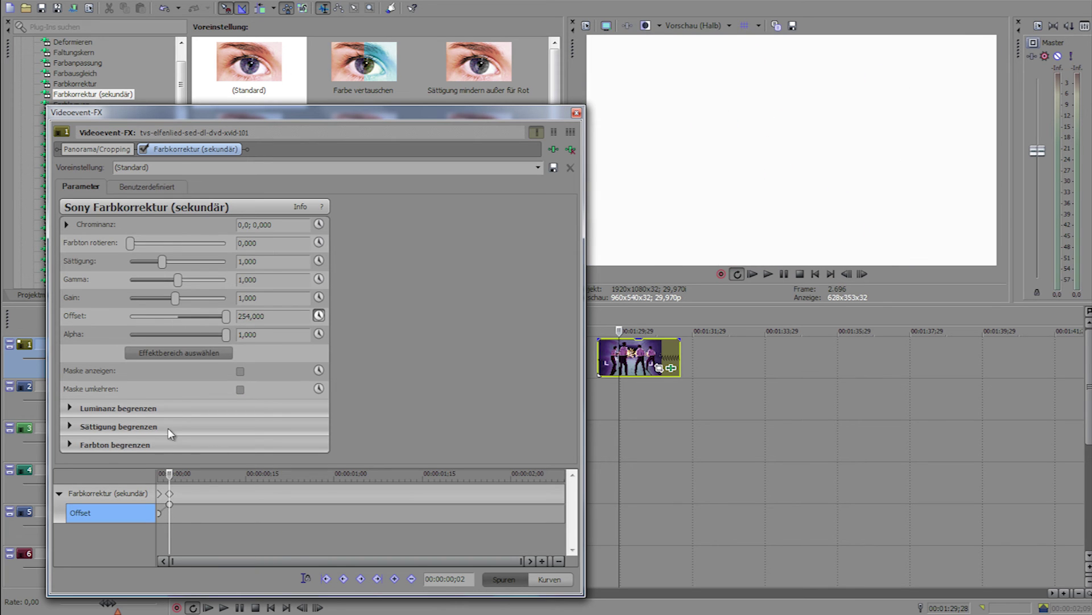
Add an Offset keyframe with the value 0 at 00:00:00;04
left_click(160, 496)
left_click(170, 495)
left_click_drag(171, 475, 183, 474)
left_click(182, 475)
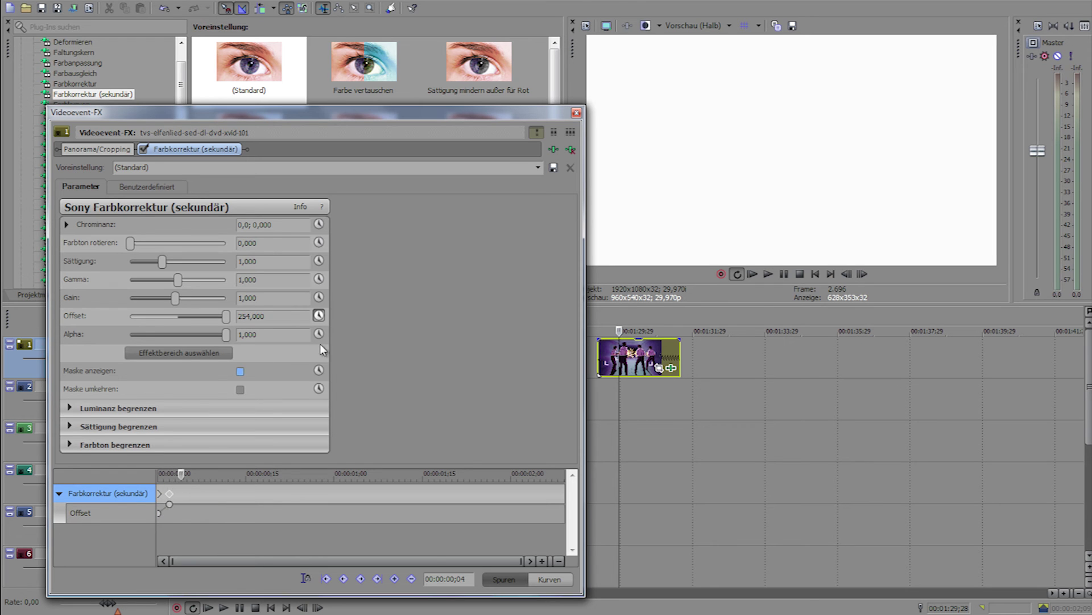
left_click(108, 512)
type("0")
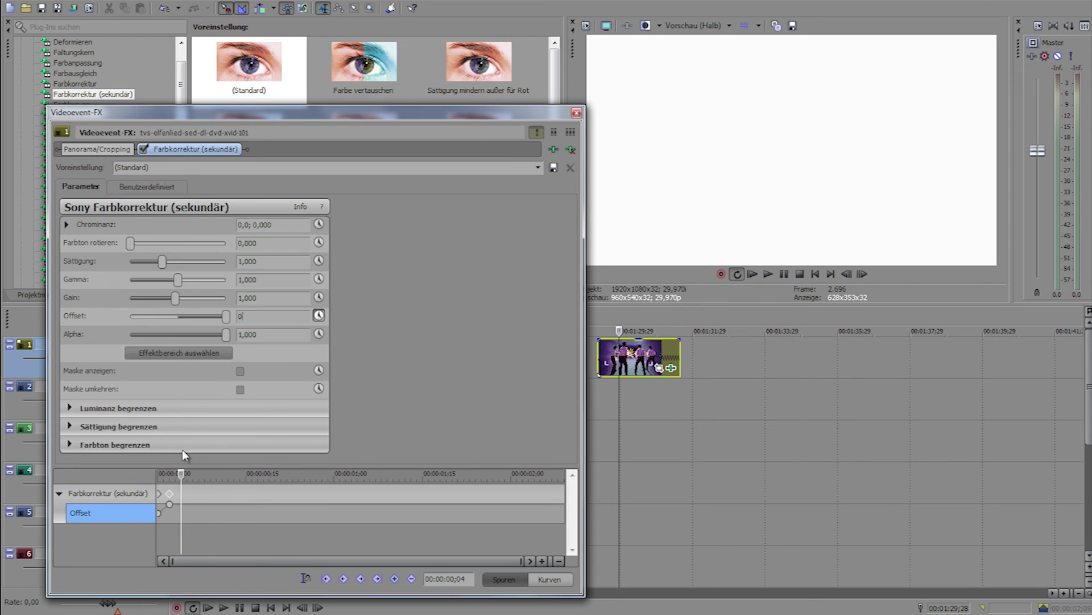
key("Return")
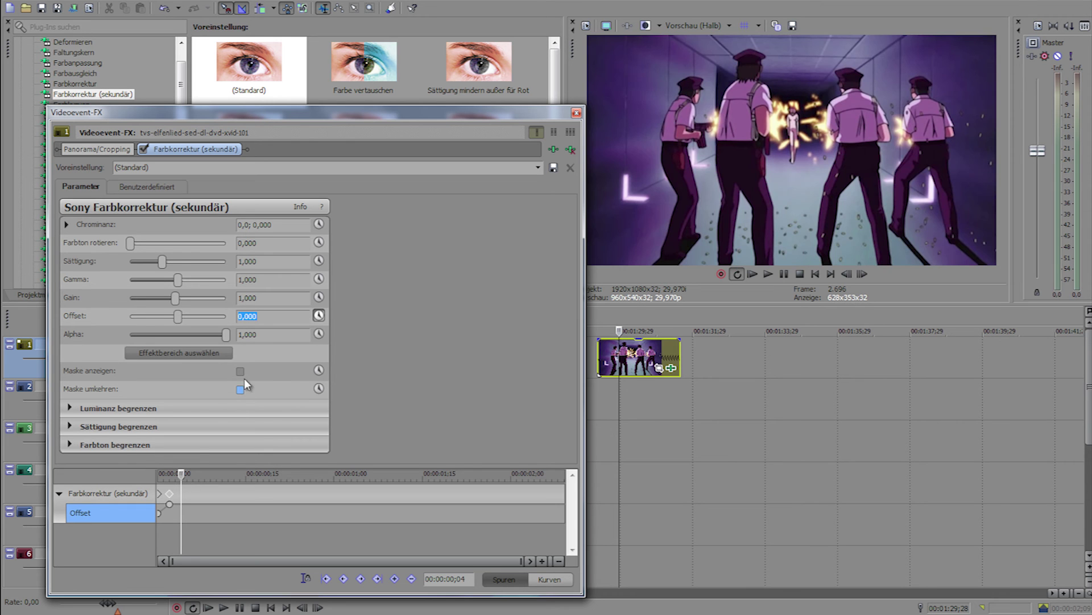
Add a second Offset flash by keyframing 254 two frames further and 0 after two more frames, and close the effect settings
left_click(183, 473)
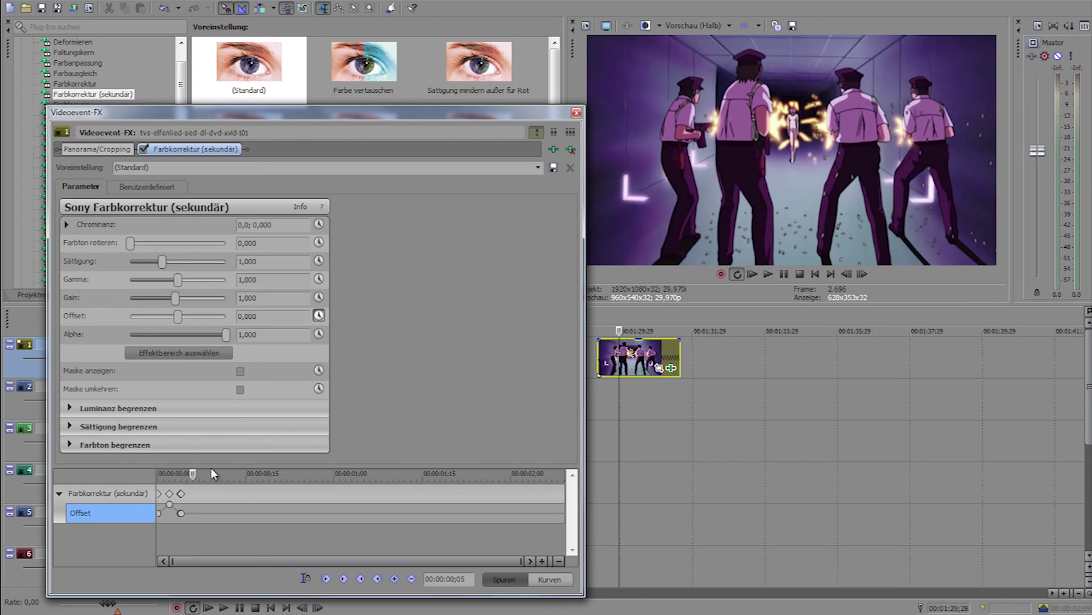
scroll(195, 504, "up", 5)
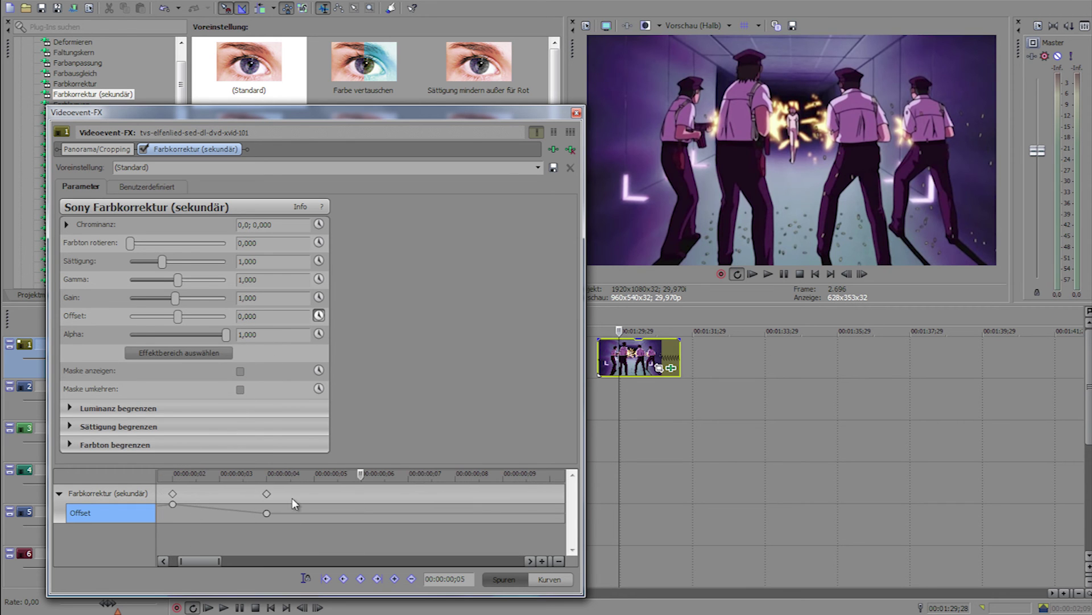
left_click_drag(179, 316, 228, 317)
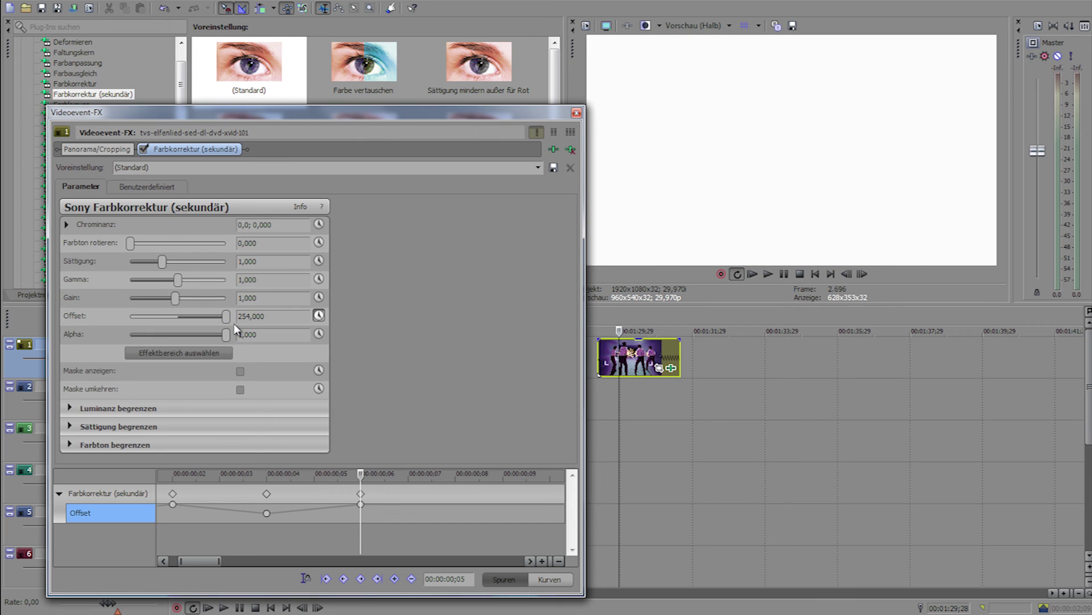
left_click(360, 473)
key("Right")
key("Right")
left_click(279, 318)
type("0")
key("Return")
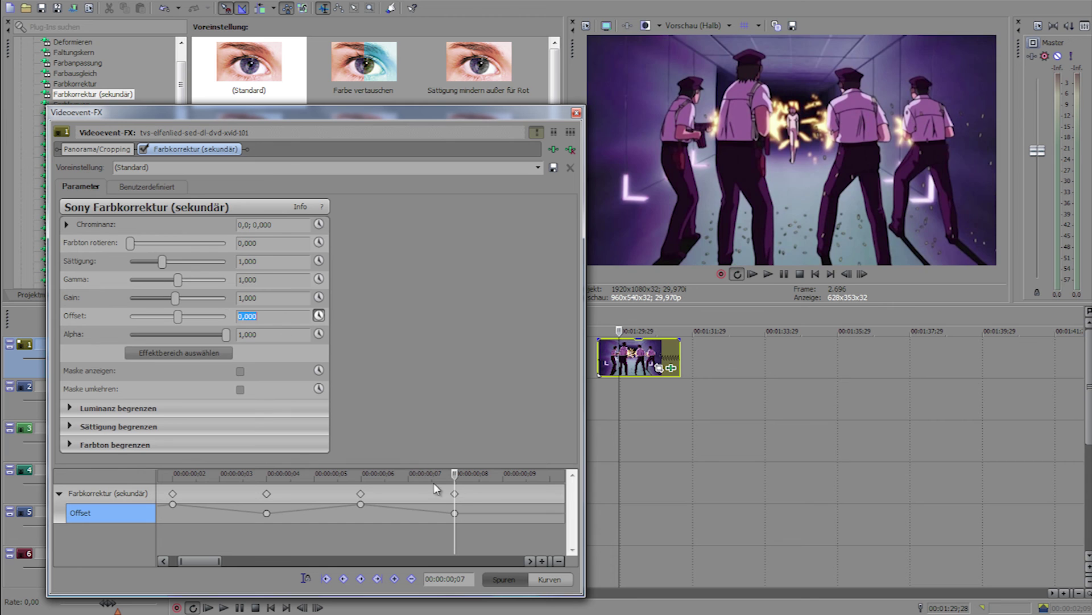
left_click_drag(455, 476, 148, 478)
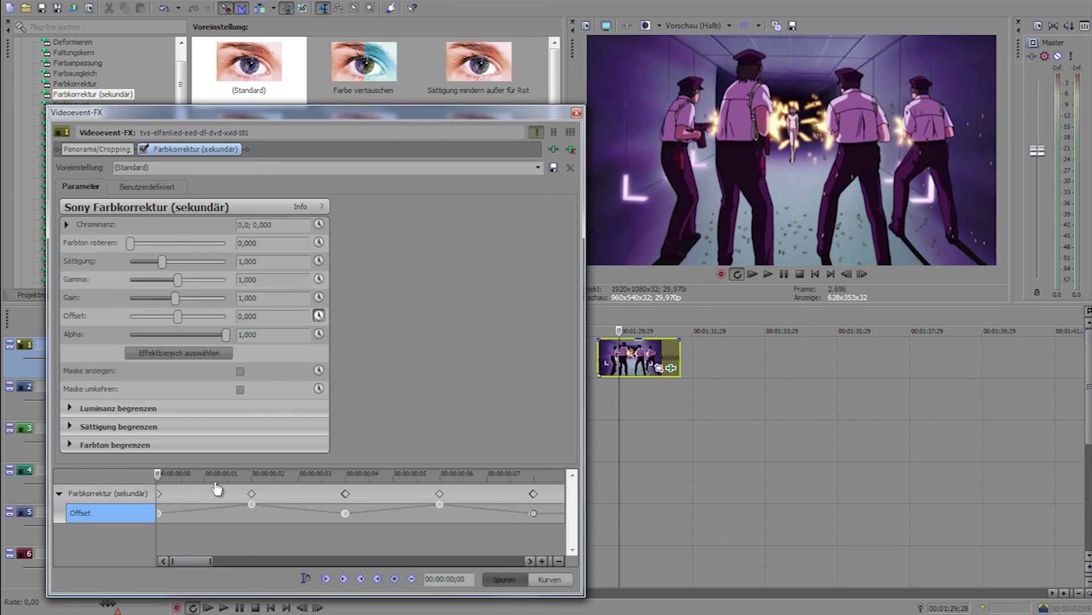
scroll(289, 497, "down", 2)
left_click(576, 112)
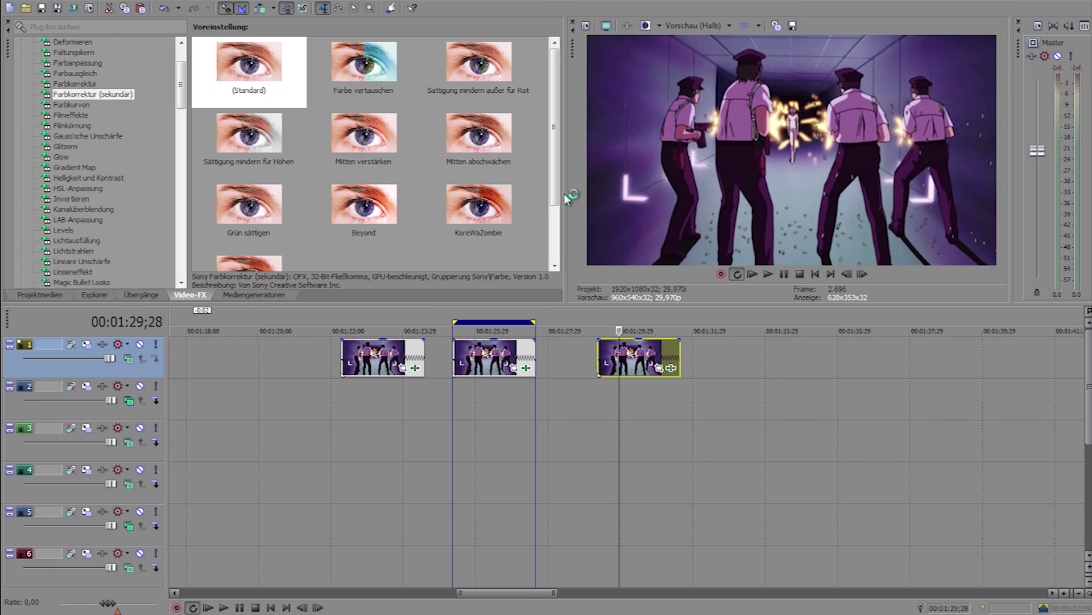
Step through and play the Offset flashes at the start of the third example clip
left_click(604, 390)
left_click(598, 388)
key("Right")
key("Right")
key("Right")
key("Right")
key("Right")
key("Right")
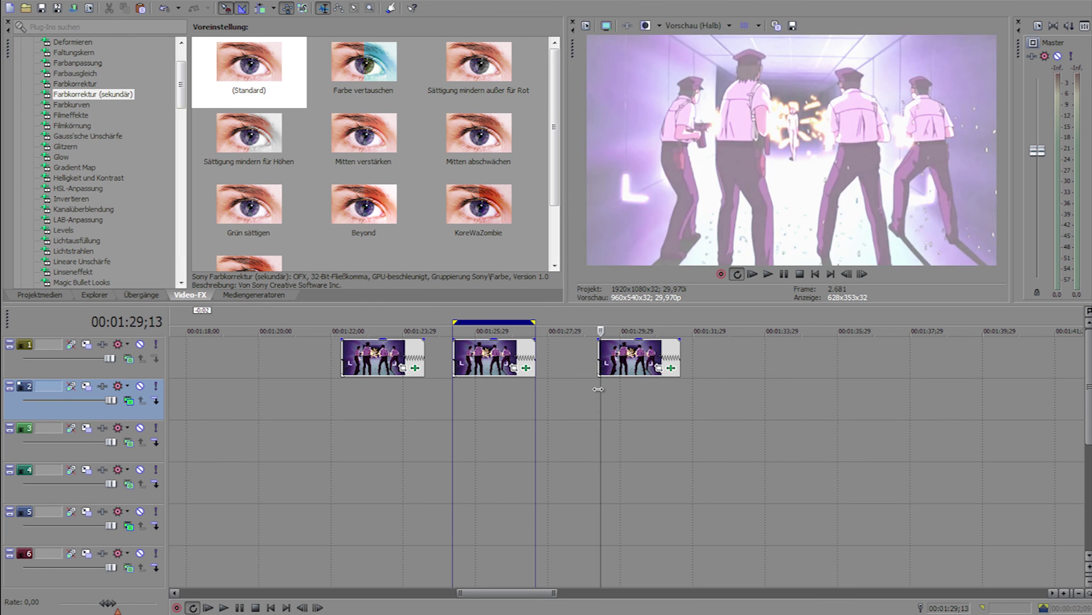
key("space")
key("space")
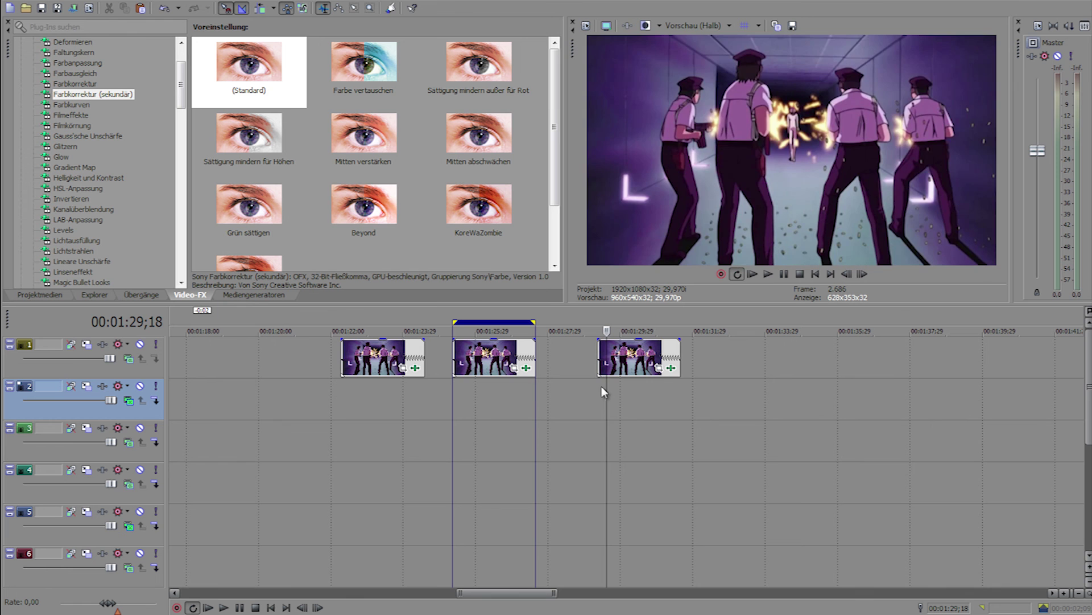
Compare a bright frame of the second example clip with the start of the third one
left_click(494, 398)
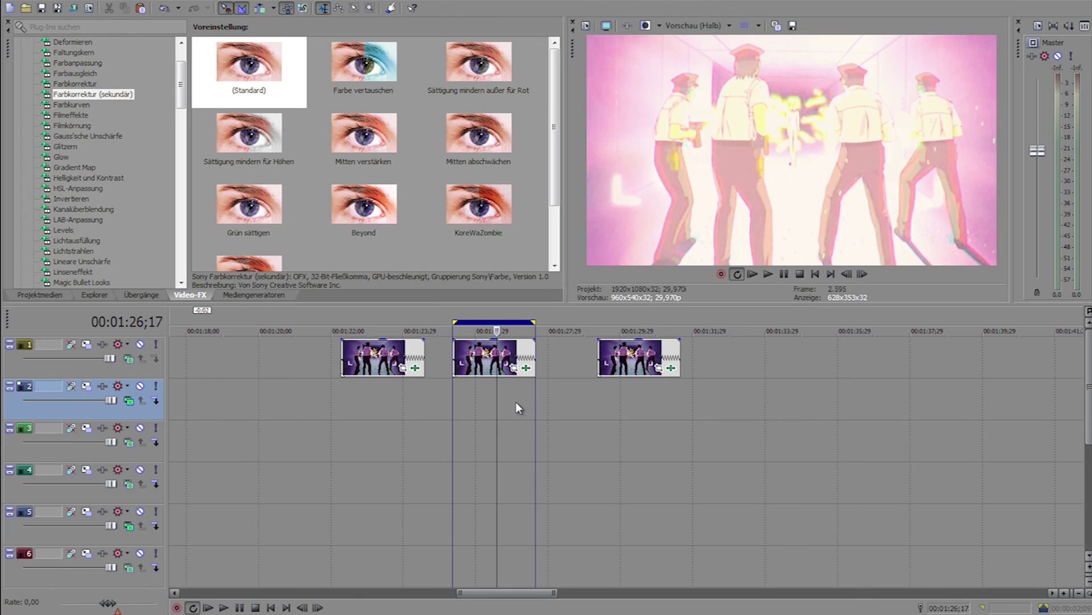
key("Right")
left_click(607, 413)
scroll(610, 414, "down", 1)
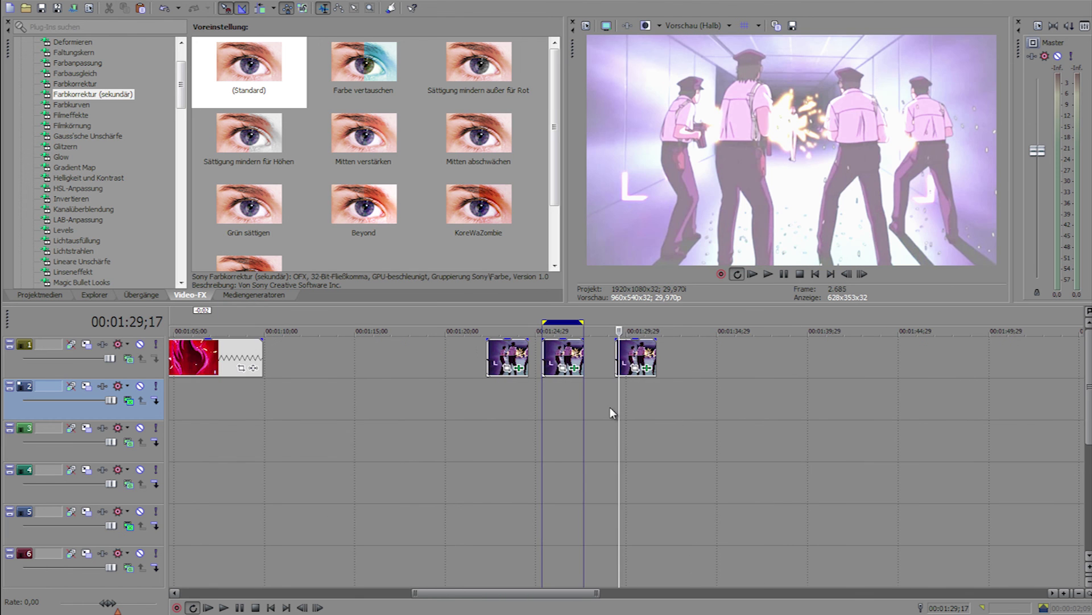
Remove Farbkorrektur (sekundär) from the third example clip and close its effect settings
scroll(611, 408, "up", 1)
left_click(685, 367)
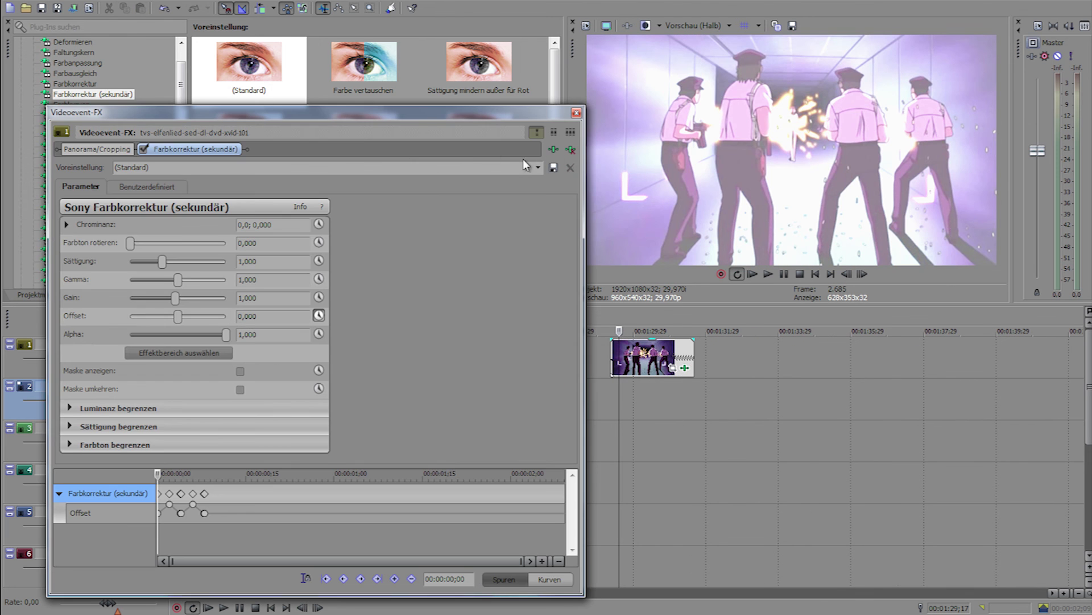
left_click(570, 149)
left_click(576, 113)
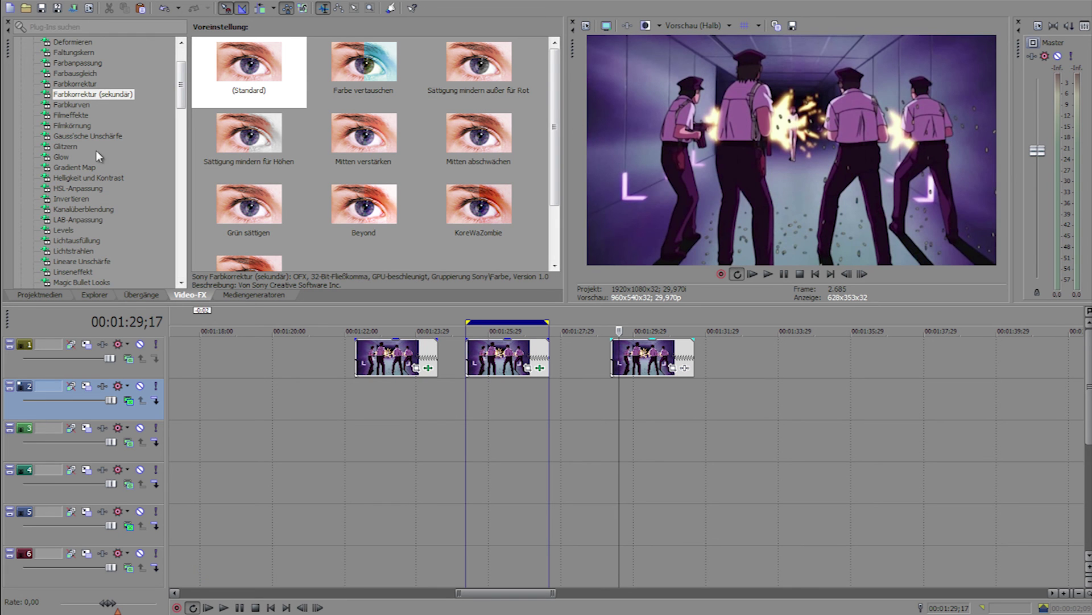
Apply the Standard Helligkeit und Kontrast preset to the third example clip
left_click_drag(183, 80, 183, 93)
left_click(118, 136)
left_click_drag(281, 97, 630, 363)
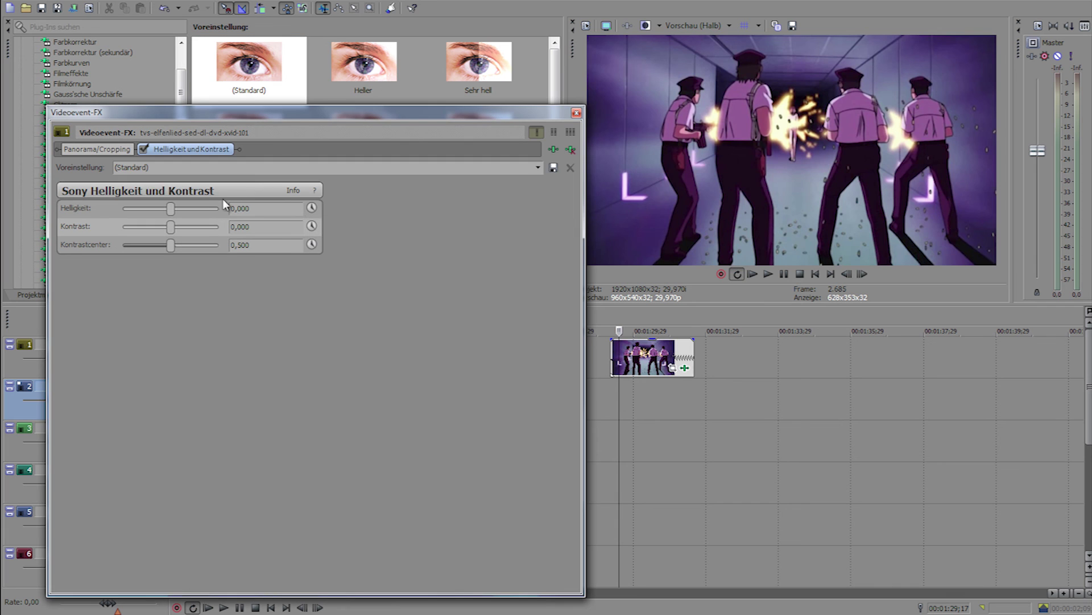
Animate the Helligkeit parameter and set it to 1,000 at 00:00:00;02 in the clip
left_click(311, 208)
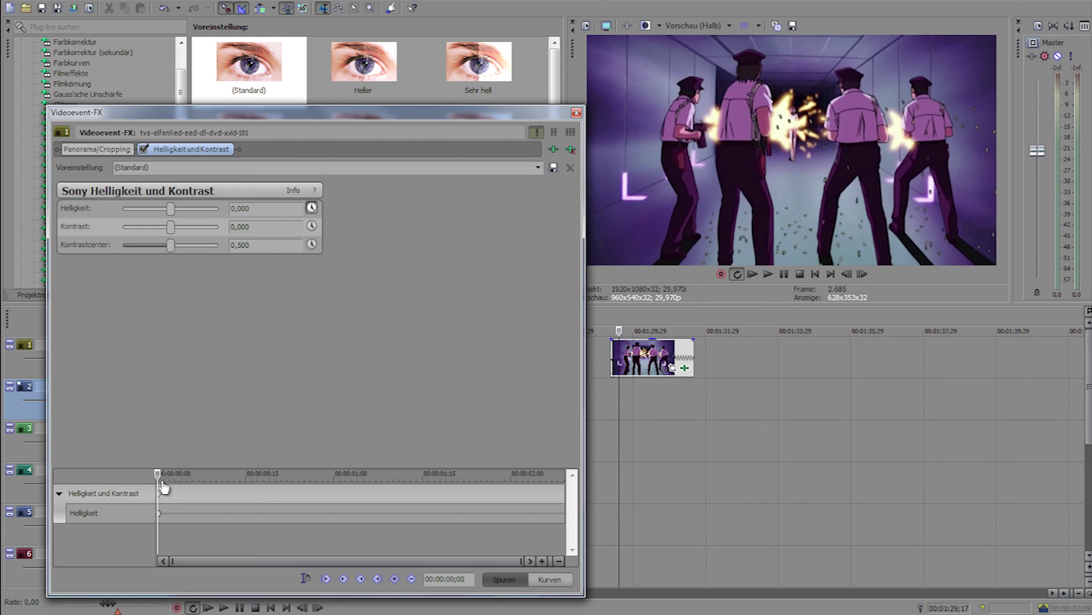
left_click_drag(160, 473, 168, 474)
key("Left")
key("Left")
key("Right")
key("Right")
left_click_drag(171, 209, 220, 209)
Add a Helligkeit keyframe with the value 0 at 00:00:00;04
left_click_drag(171, 474, 173, 474)
left_click_drag(220, 209, 171, 210)
left_click_drag(254, 208, 217, 206)
key("BackSpace")
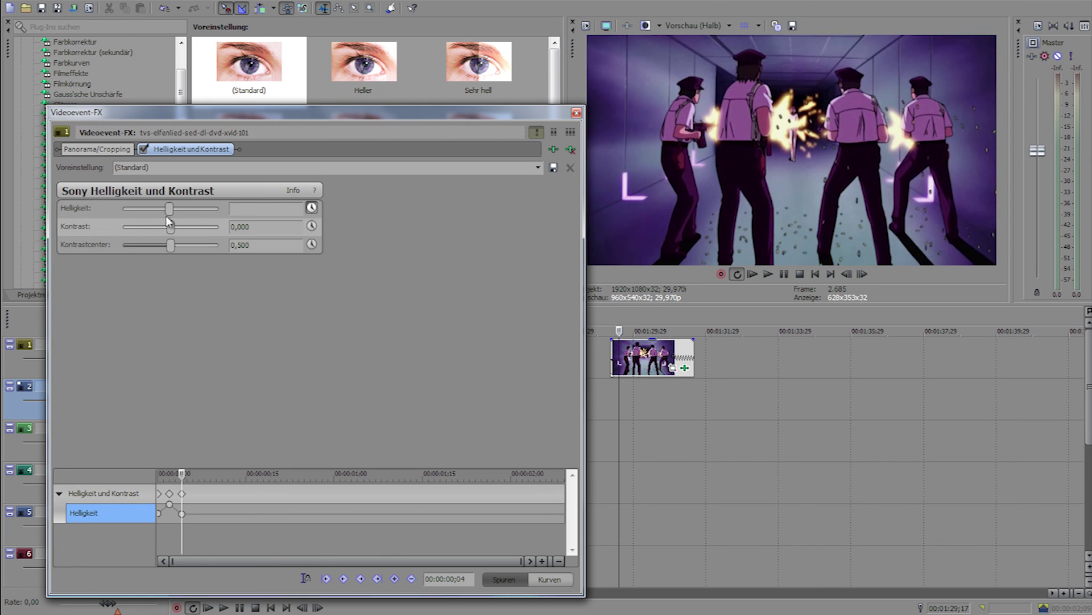
type("0")
Add a second flash with Helligkeit 1,000 at 00:00:00;06 and 0 at 00:00:00;08, and close the effect settings
left_click(182, 474)
left_click_drag(182, 474, 193, 475)
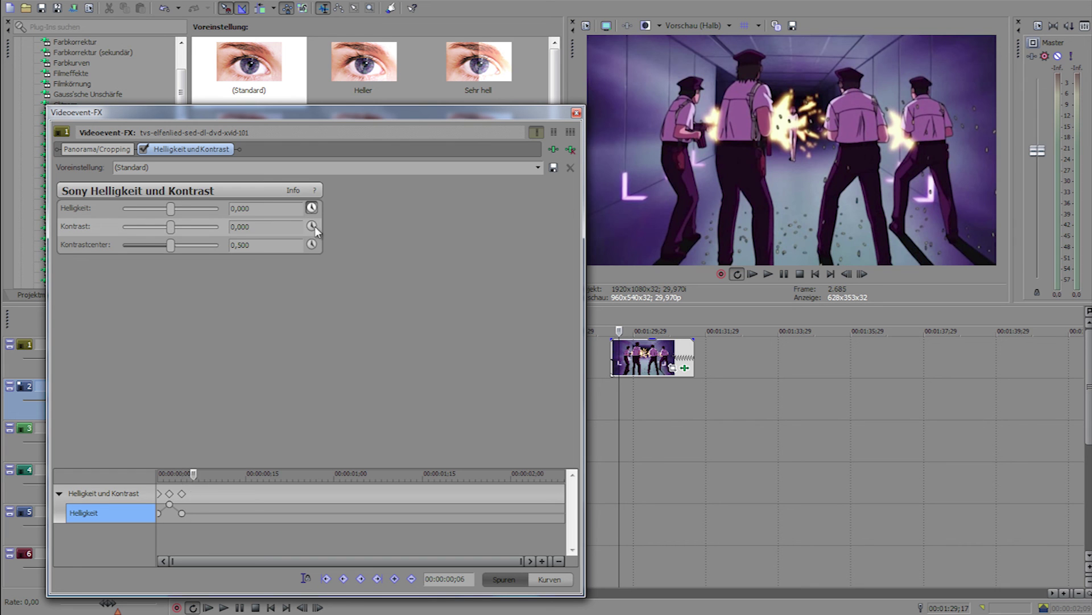
left_click_drag(171, 209, 261, 204)
left_click(194, 475)
key("Right")
key("Right")
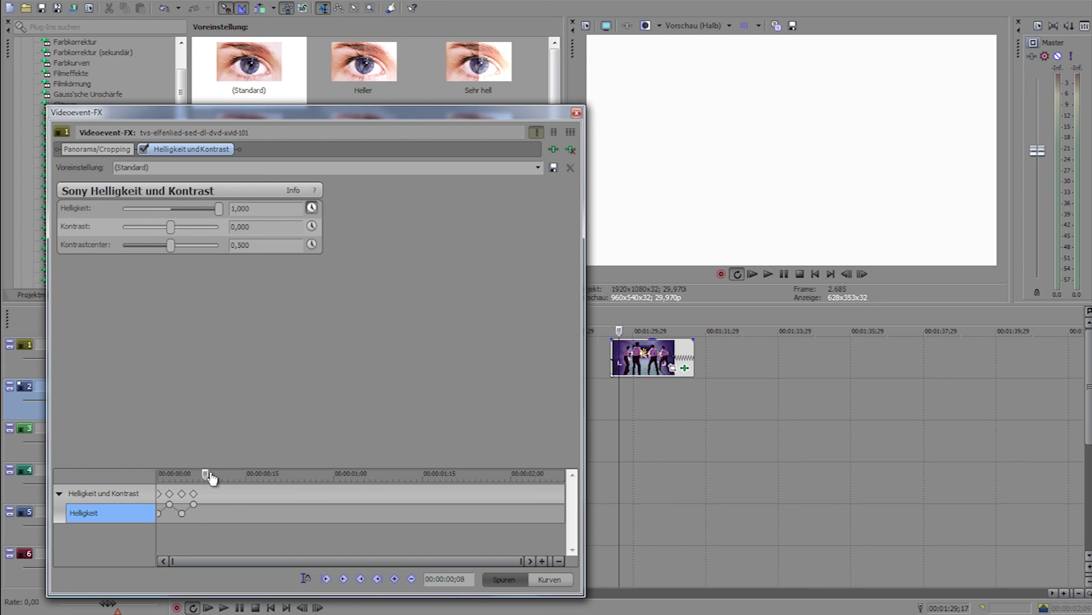
left_click_drag(221, 210, 165, 229)
type("0")
key("Return")
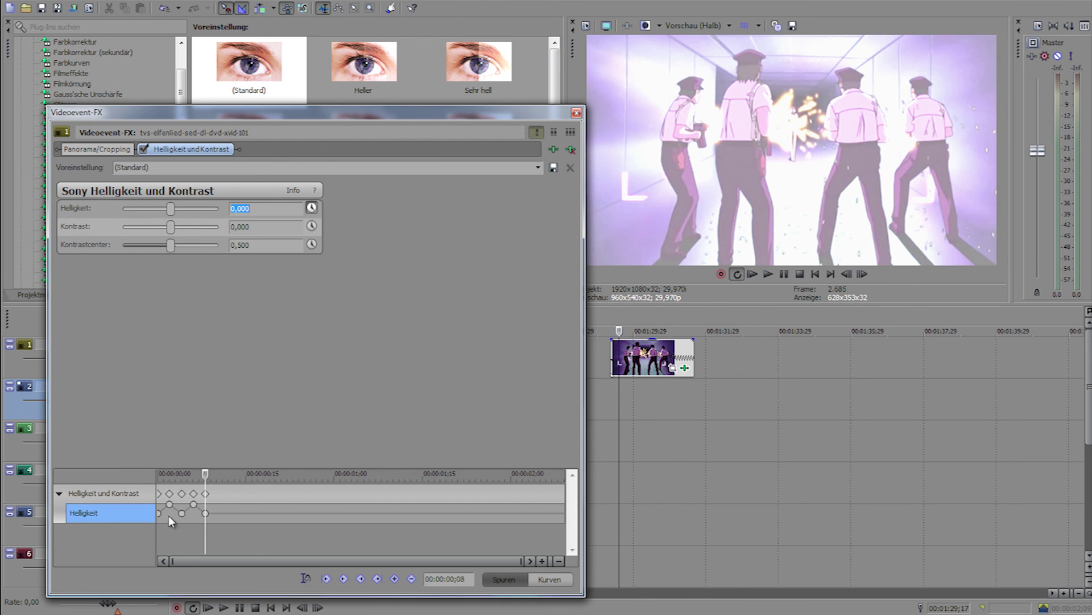
left_click(577, 112)
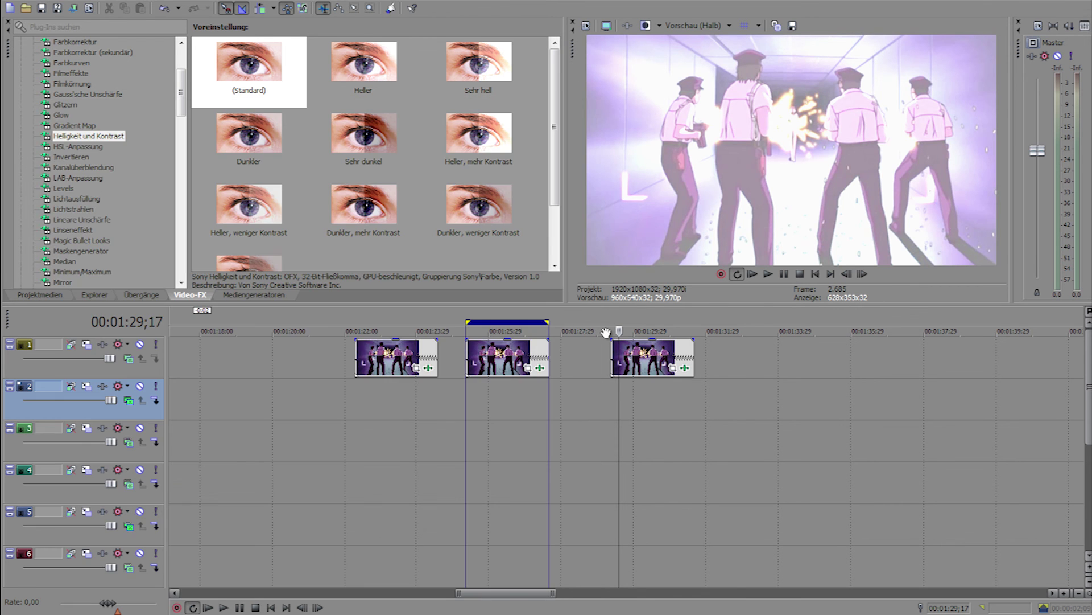
Step frame by frame through the Helligkeit flashes at the start of the third example clip
left_click(613, 385)
key("Right")
key("Right")
key("Right")
key("Right")
key("Right")
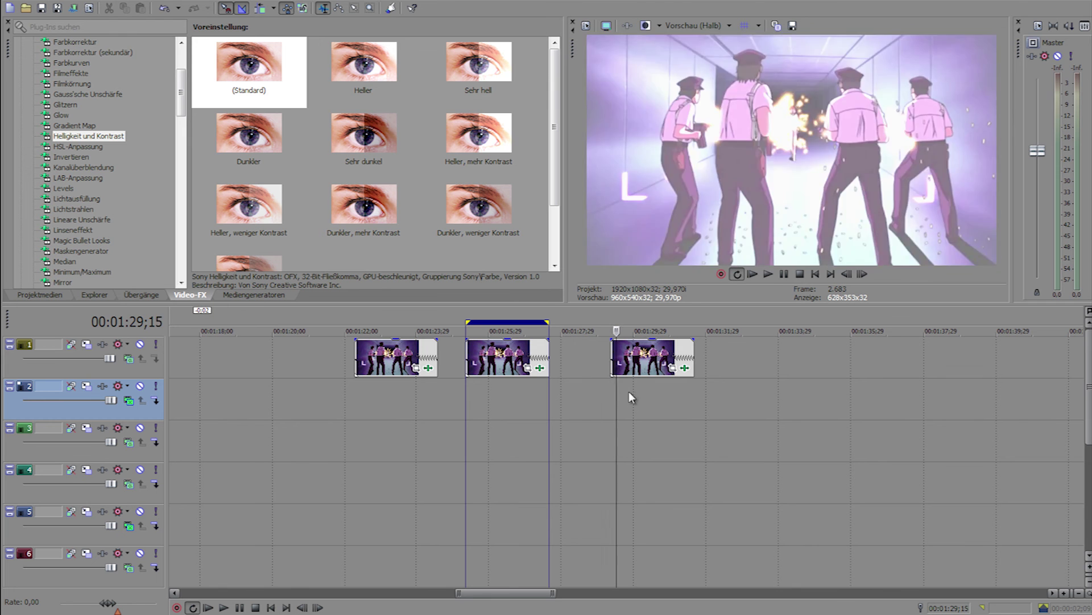
key("Right")
key("Right")
key("Right")
key("Right")
key("Right")
key("Right")
key("Right")
View the whole arrangement and show the title image near 00:02:00;20 on track 1
scroll(695, 414, "down", 6)
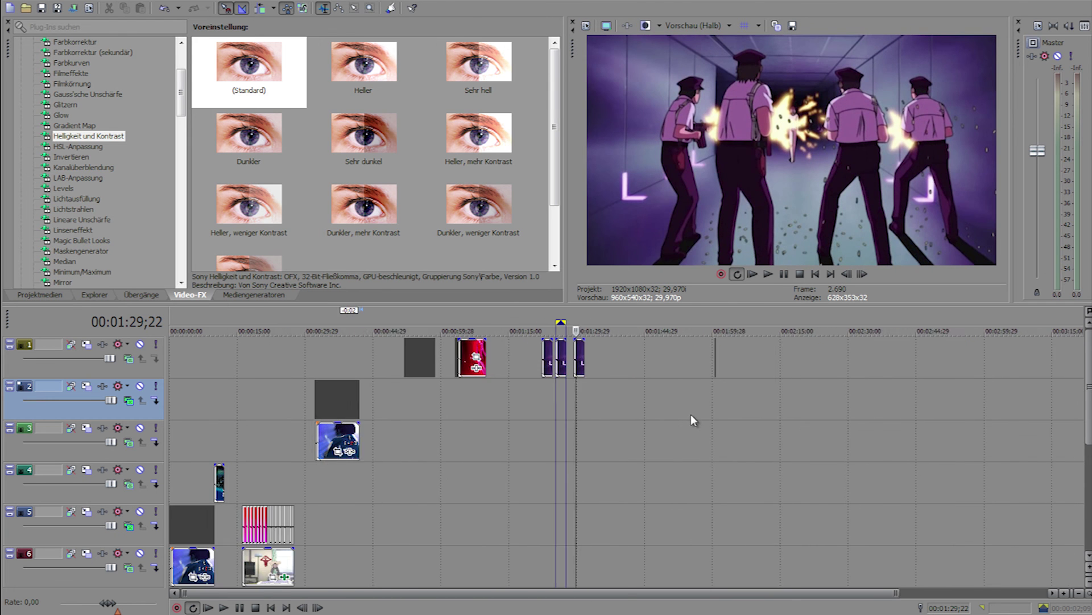
scroll(691, 415, "down", 2)
left_click(593, 443)
left_click(623, 423)
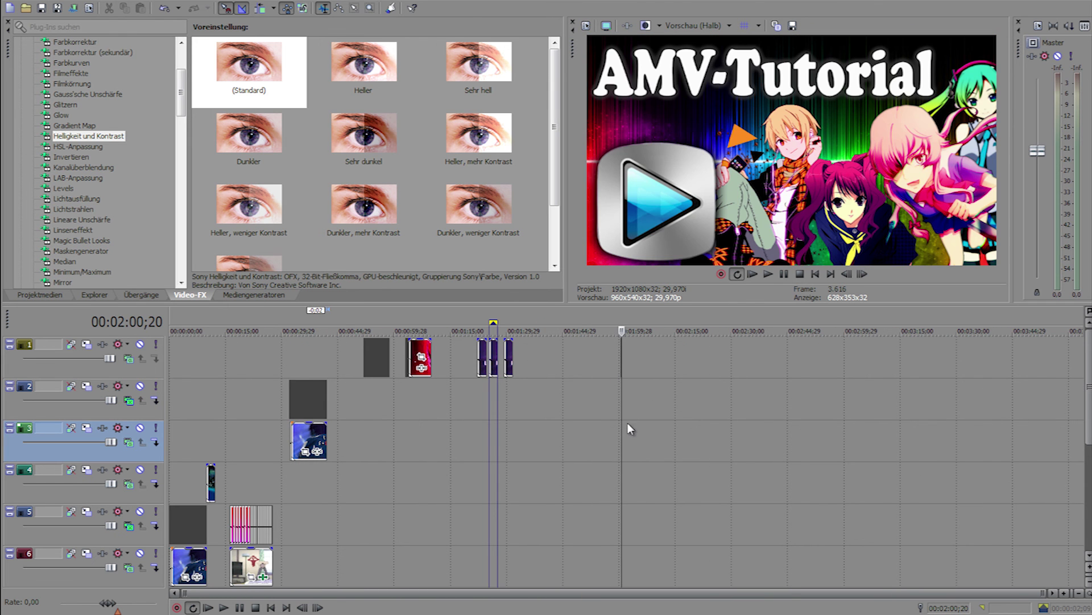